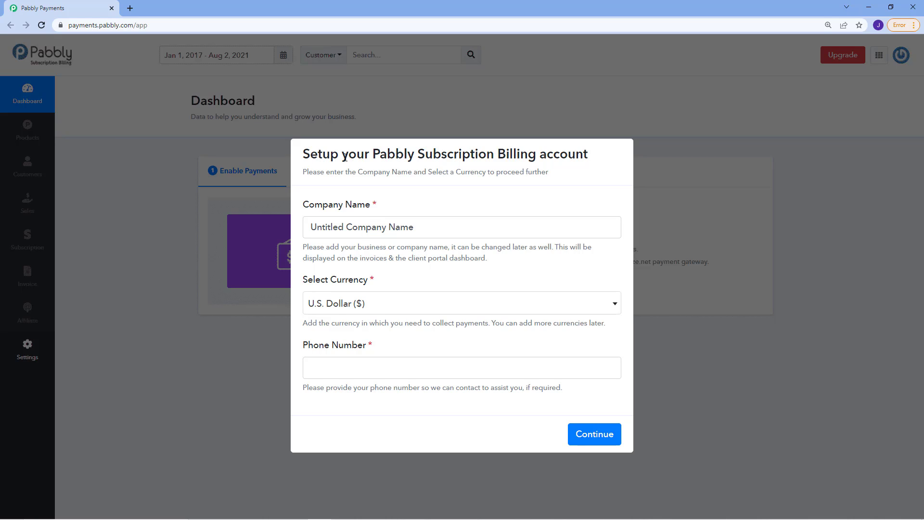
{"action": "left_click_drag", "start_coordinate": [345, 158], "coordinate": [536, 189]}
{"action": "left_click", "coordinate": [509, 189]}
{"action": "left_click_drag", "start_coordinate": [589, 153], "coordinate": [511, 153]}
{"action": "left_click", "coordinate": [493, 189]}
- Replace the placeholder company name with "John's Wireless Tech" in the account setup form
{"action": "left_click_drag", "start_coordinate": [304, 207], "coordinate": [311, 231]}
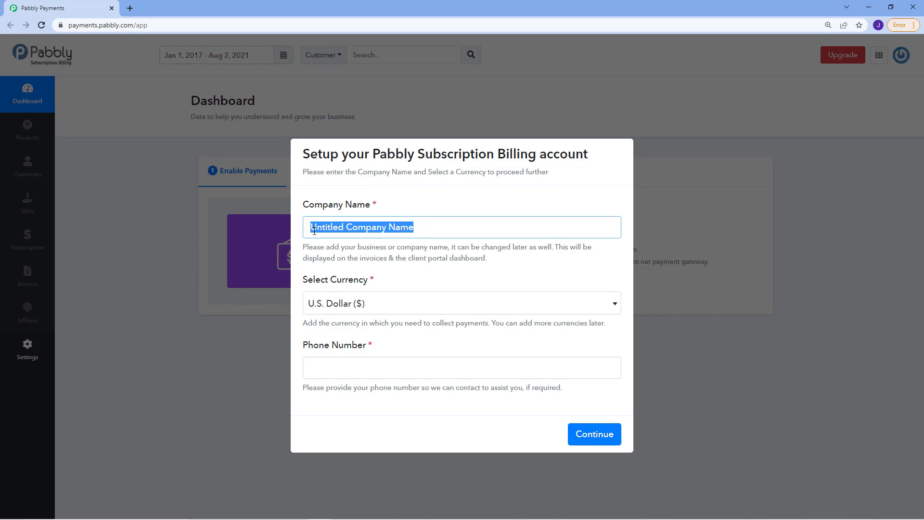
{"action": "key", "text": "BackSpace"}
{"action": "type", "text": "John"}
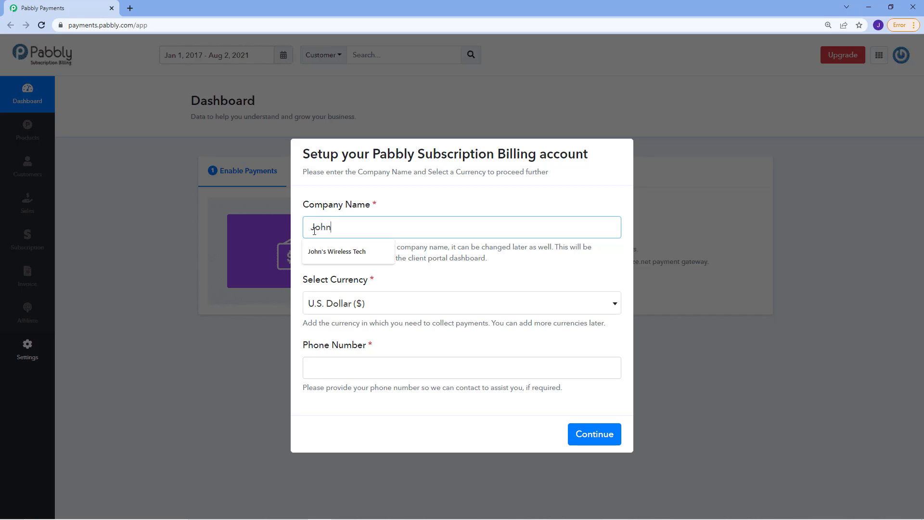
{"action": "type", "text": "'s Wireless Tech"}
{"action": "left_click", "coordinate": [412, 255]}
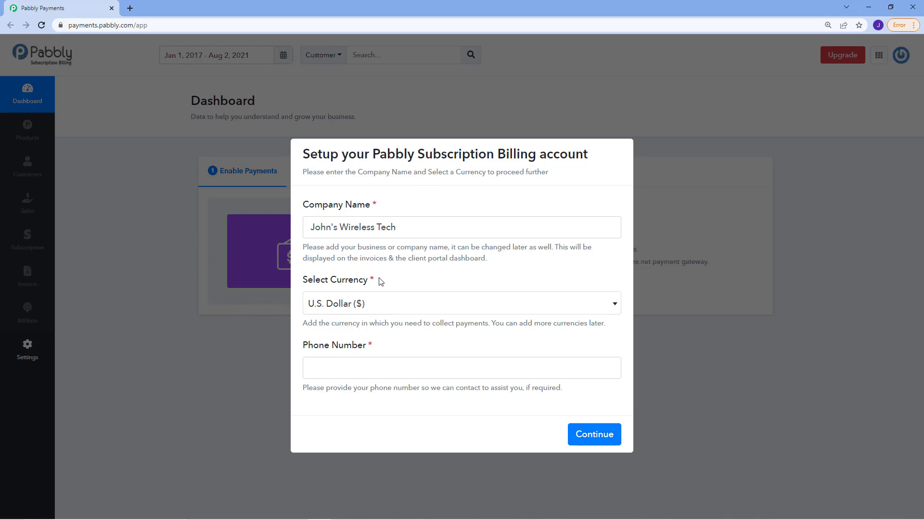
- View the currency choices in the account setup form and keep U.S. Dollar ($)
{"action": "left_click_drag", "start_coordinate": [376, 284], "coordinate": [309, 283]}
{"action": "left_click", "coordinate": [391, 274]}
{"action": "left_click", "coordinate": [402, 309]}
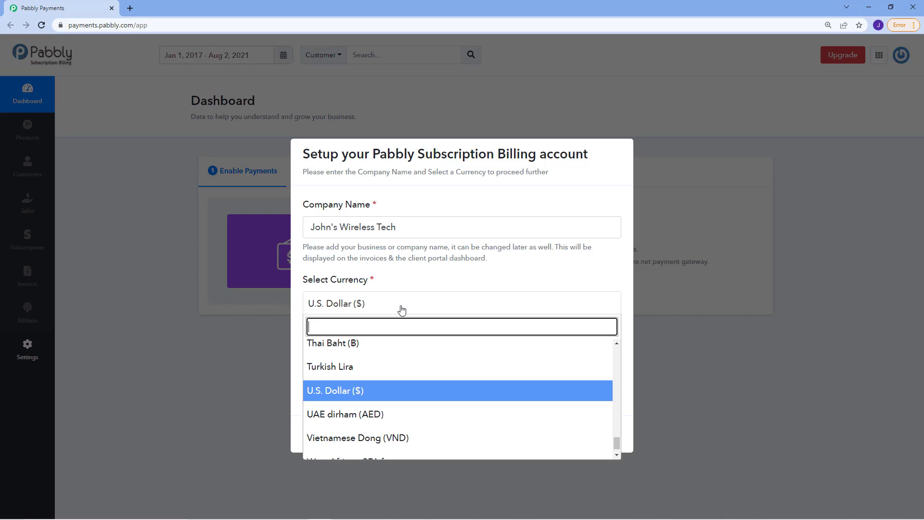
{"action": "left_click", "coordinate": [419, 279]}
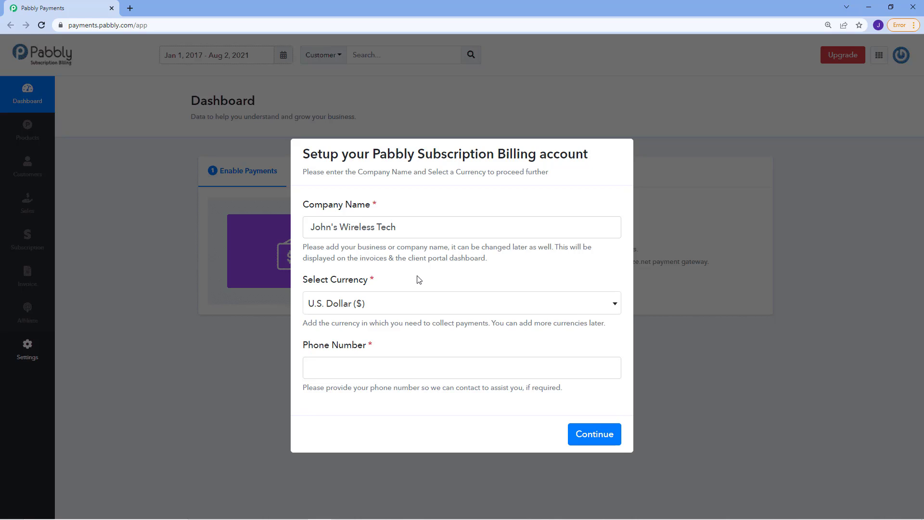
{"action": "left_click_drag", "start_coordinate": [378, 323], "coordinate": [498, 321]}
{"action": "left_click", "coordinate": [504, 323]}
- Enter the phone number and submit the account setup form
{"action": "left_click", "coordinate": [356, 368]}
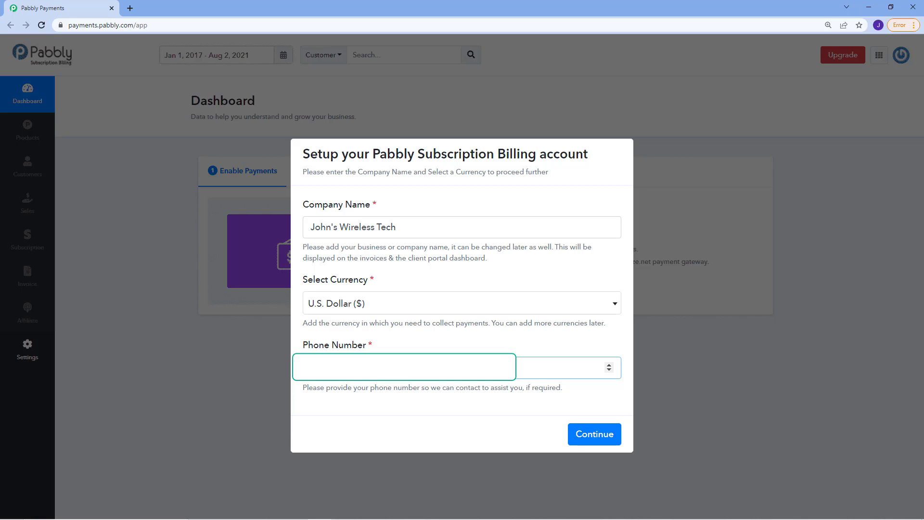
{"action": "left_click", "coordinate": [600, 435]}
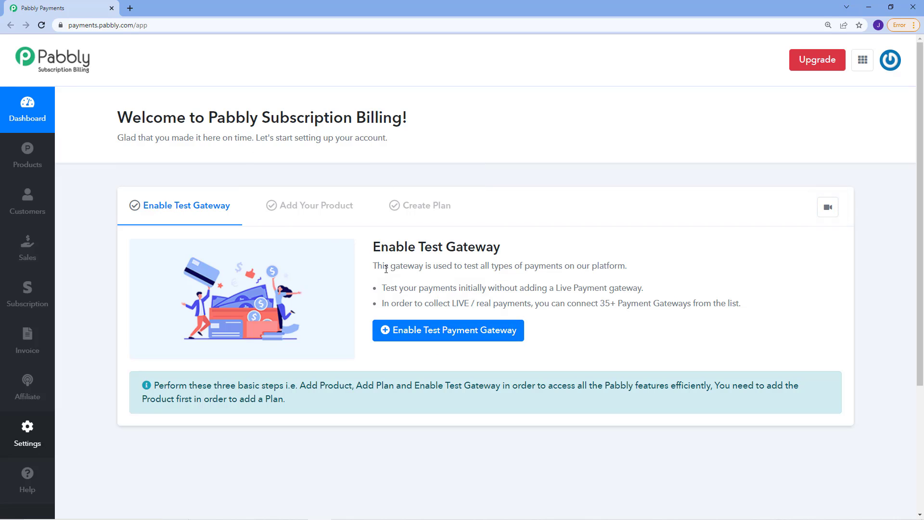
- Enable the test payment gateway and dismiss the confirmation message
{"action": "left_click_drag", "start_coordinate": [388, 265], "coordinate": [669, 265]}
{"action": "left_click", "coordinate": [669, 265]}
{"action": "left_click", "coordinate": [446, 334]}
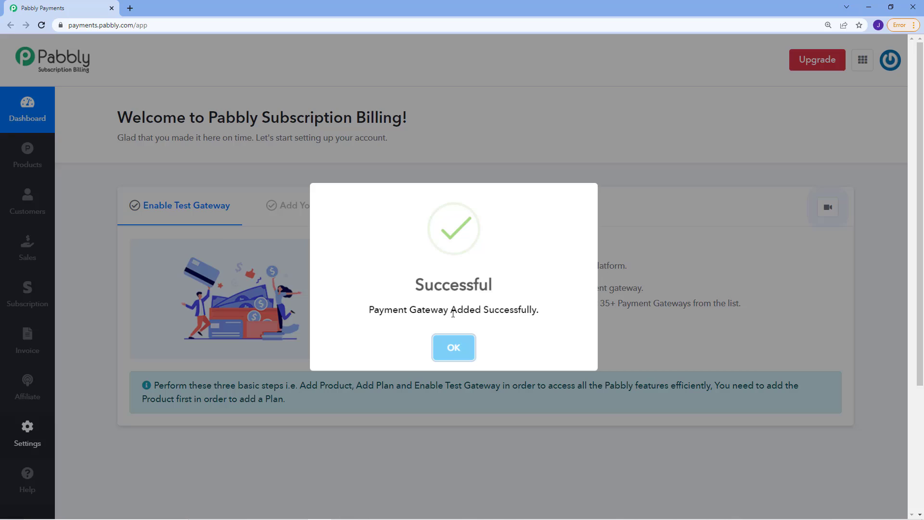
{"action": "left_click", "coordinate": [452, 345]}
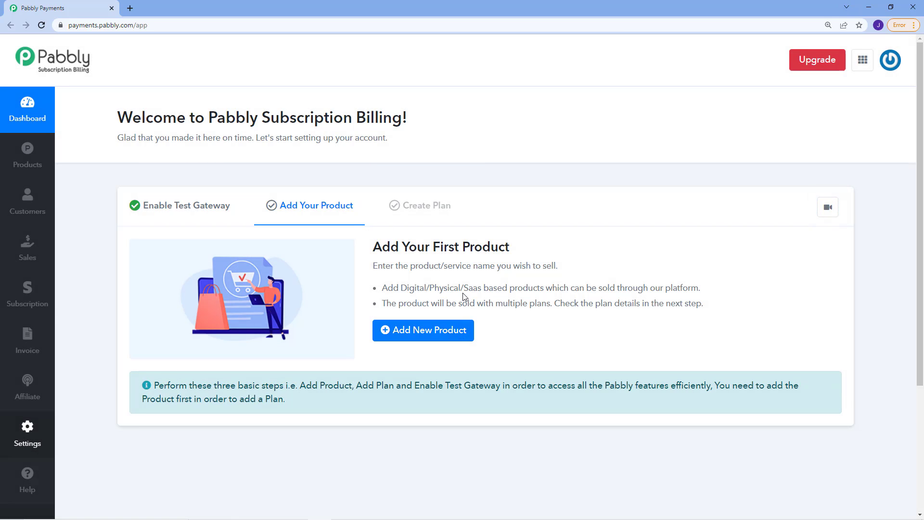
- Add the first product with the name Wireless Headphone
{"action": "left_click", "coordinate": [432, 336]}
{"action": "left_click", "coordinate": [394, 274]}
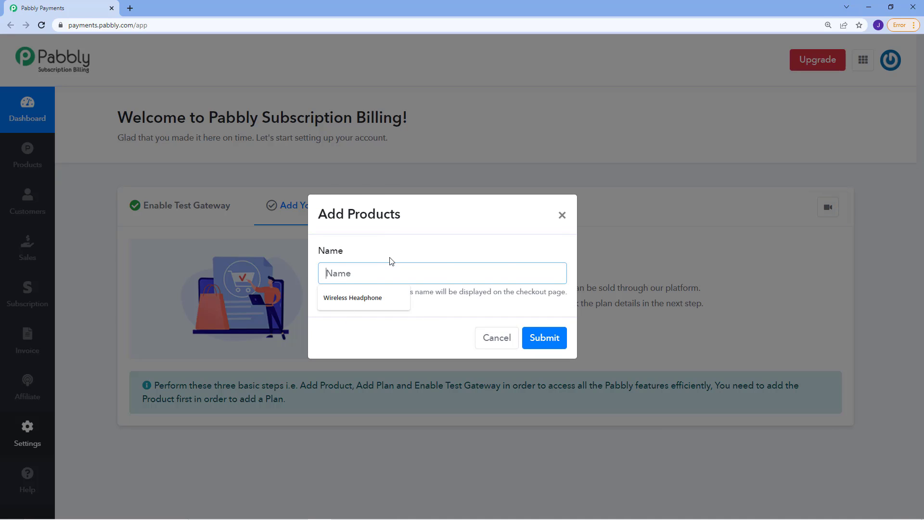
{"action": "left_click", "coordinate": [391, 259]}
{"action": "left_click", "coordinate": [378, 268]}
{"action": "left_click", "coordinate": [370, 283]}
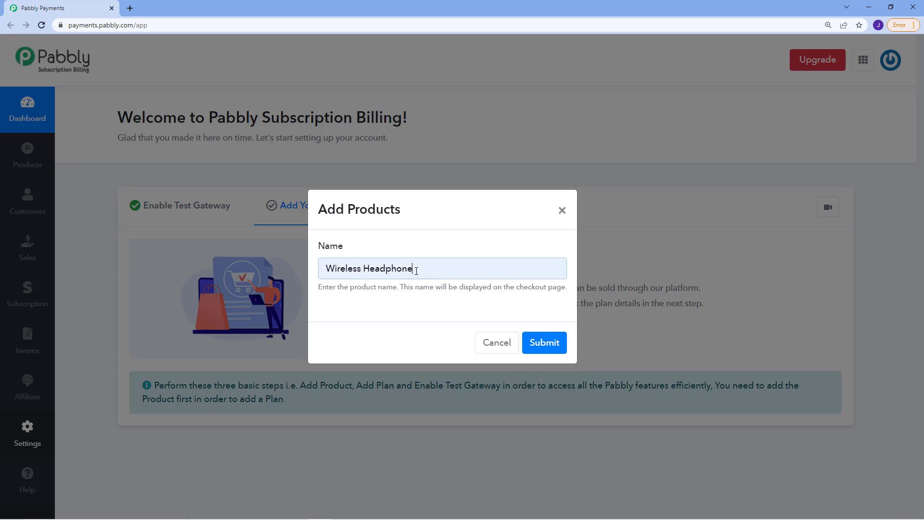
{"action": "left_click", "coordinate": [538, 340]}
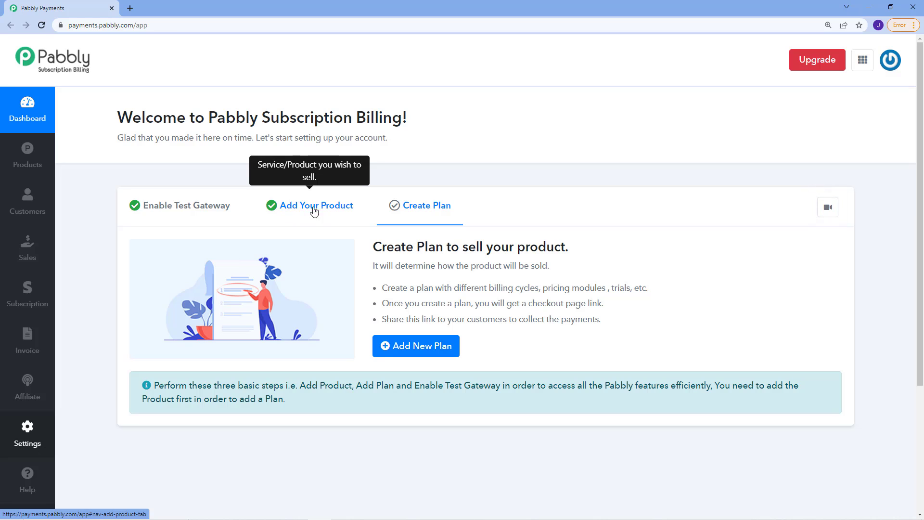
- Start a new plan for the Wireless Headphone product and name it Standard Plan
{"action": "left_click_drag", "start_coordinate": [386, 246], "coordinate": [551, 259]}
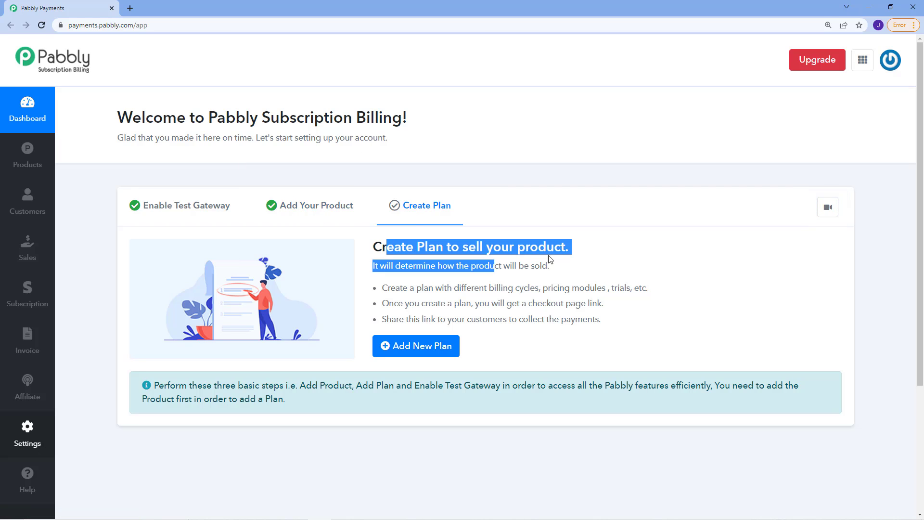
{"action": "left_click", "coordinate": [550, 259]}
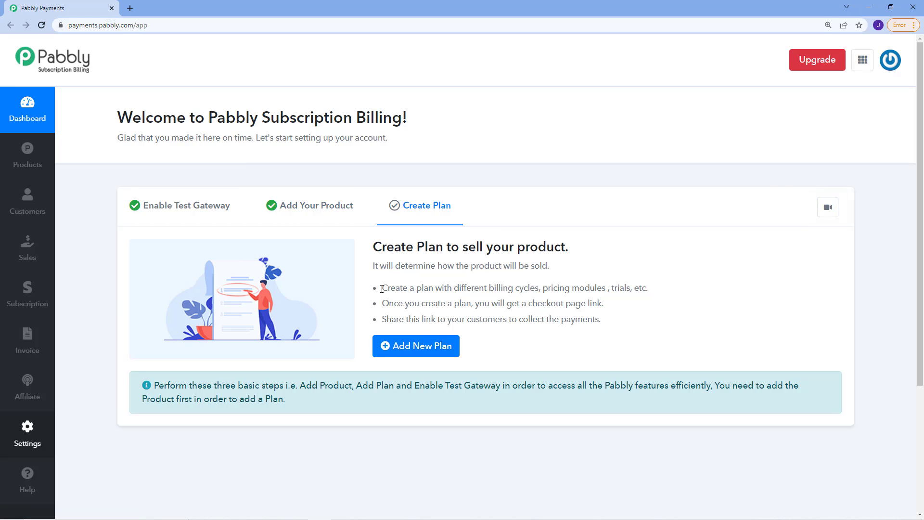
{"action": "left_click_drag", "start_coordinate": [382, 289], "coordinate": [663, 295]}
{"action": "left_click", "coordinate": [665, 296]}
{"action": "left_click", "coordinate": [428, 350]}
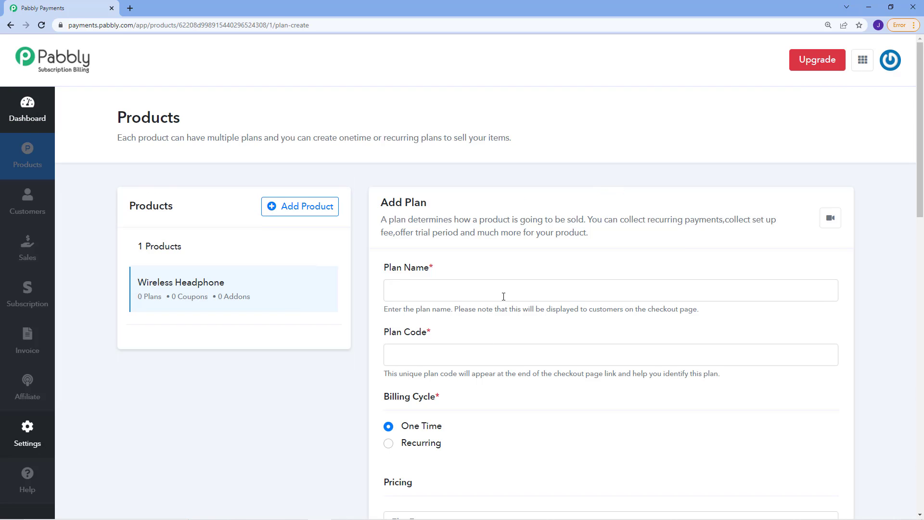
{"action": "scroll", "coordinate": [504, 297], "scroll_direction": "down", "scroll_amount": 1}
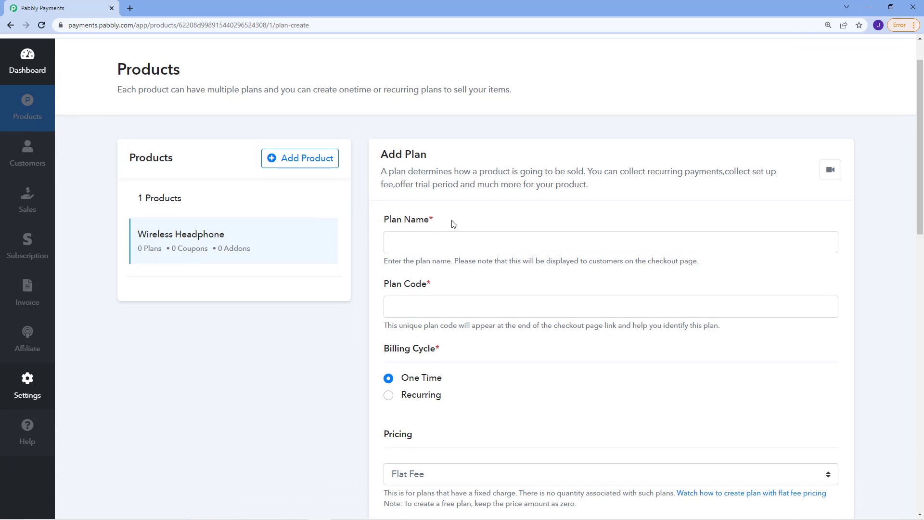
{"action": "left_click", "coordinate": [465, 234]}
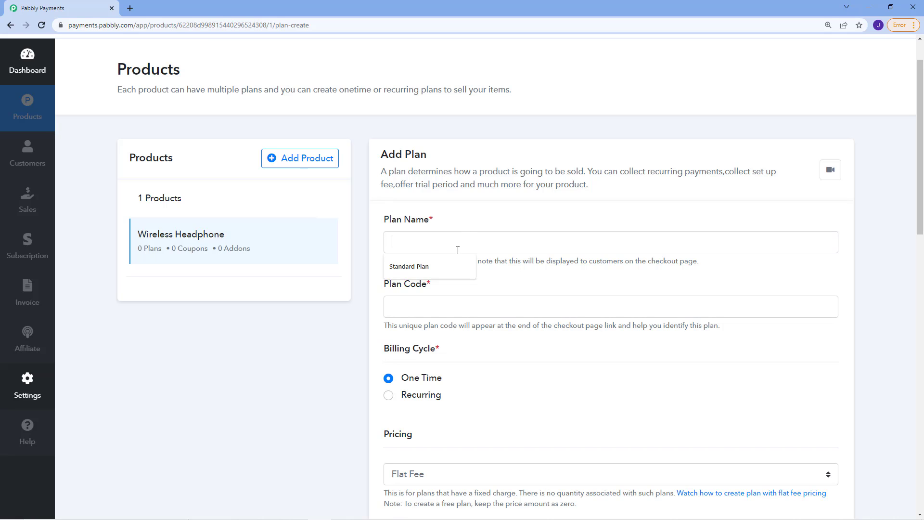
{"action": "left_click", "coordinate": [409, 265]}
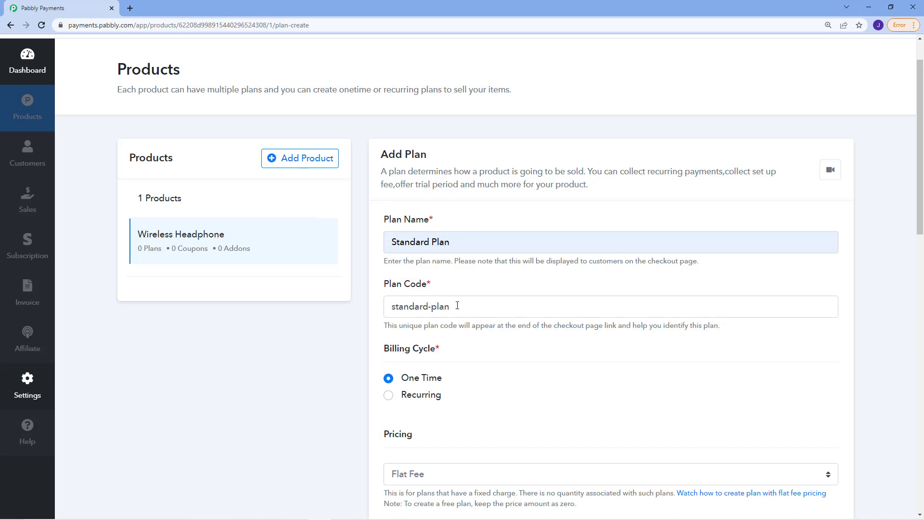
{"action": "left_click", "coordinate": [458, 241]}
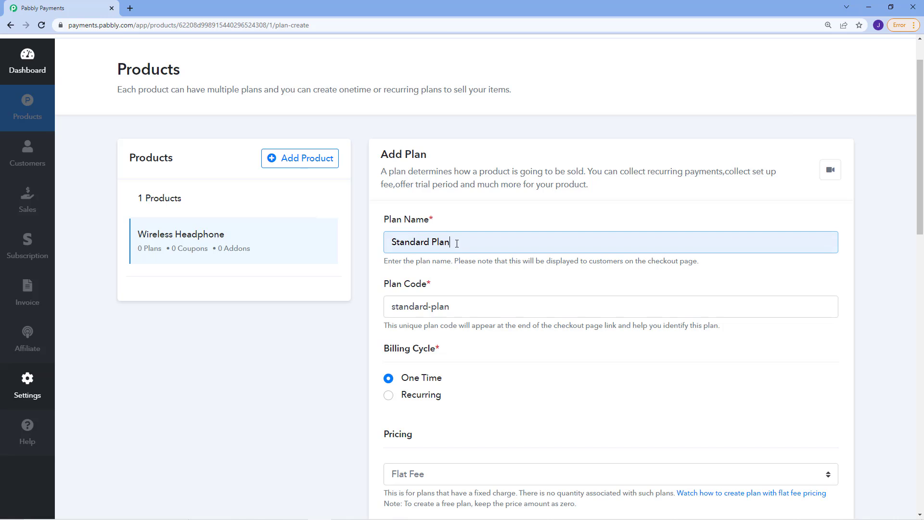
{"action": "double_click", "coordinate": [457, 243]}
- Try extending the plan code to standard-plan-at-best and restore it to standard-plan
{"action": "left_click", "coordinate": [459, 308]}
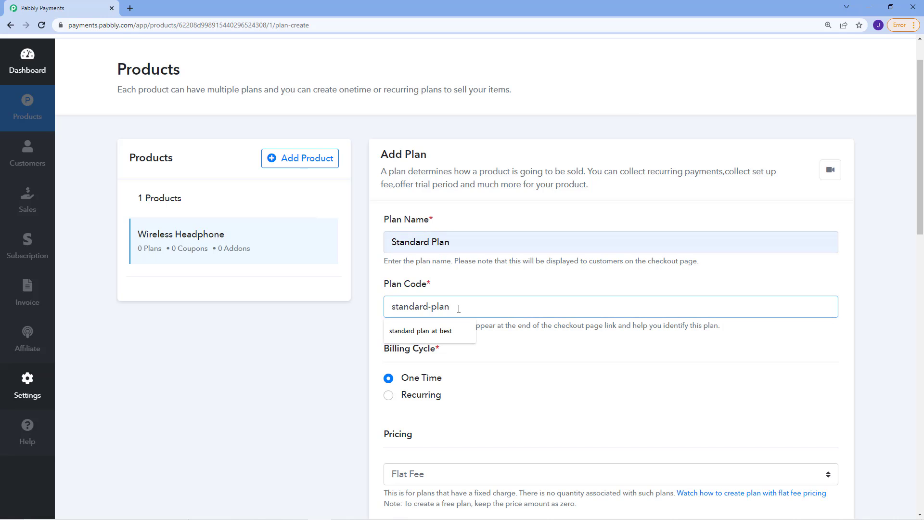
{"action": "type", "text": "-at-best"}
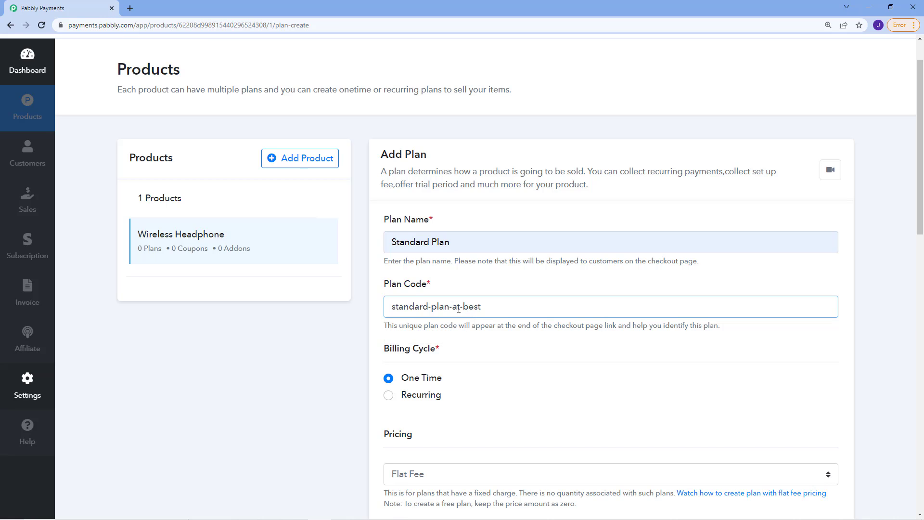
{"action": "key", "text": "BackSpace"}
{"action": "key", "text": "BackSpace"}
{"action": "key", "text": "BackSpace"}
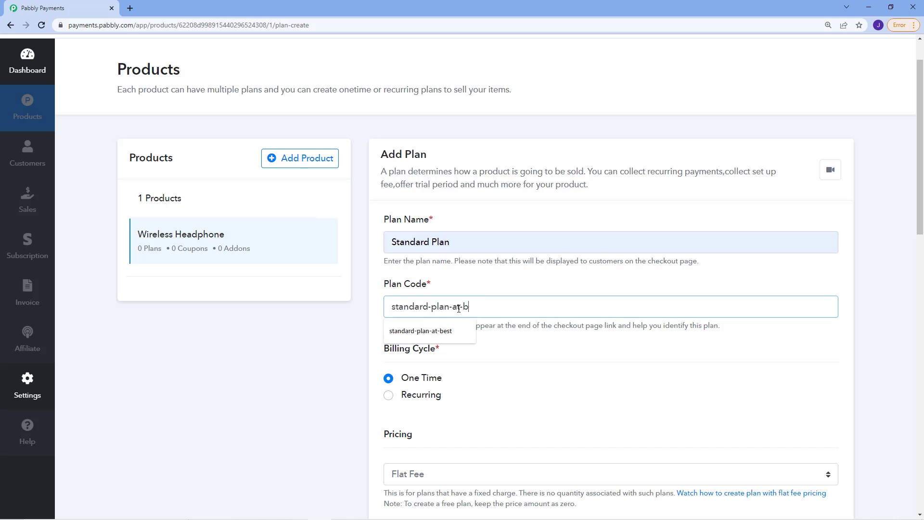
{"action": "key", "text": "BackSpace"}
- Set the plan's billing cycle to Recurring and view the choices for the billing interval unit
{"action": "scroll", "coordinate": [524, 295], "scroll_direction": "down", "scroll_amount": 1}
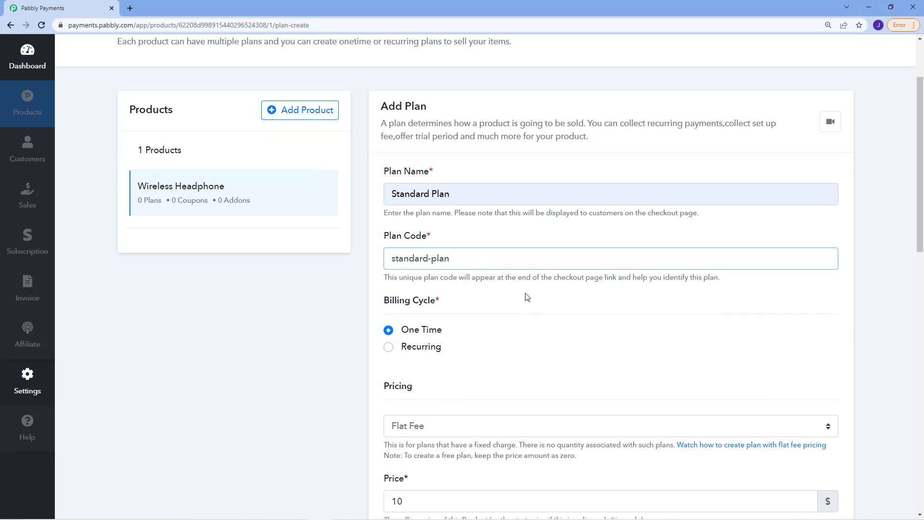
{"action": "scroll", "coordinate": [512, 320], "scroll_direction": "down", "scroll_amount": 2}
{"action": "scroll", "coordinate": [422, 222], "scroll_direction": "down", "scroll_amount": 1}
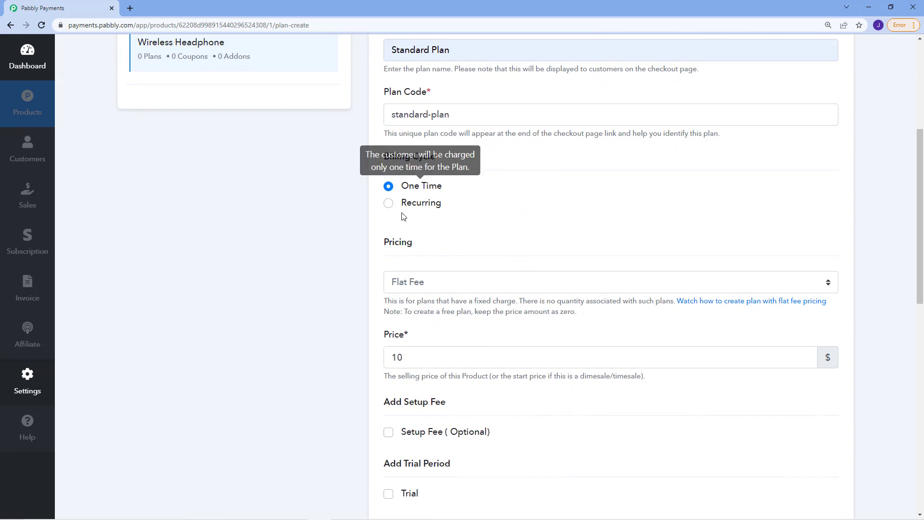
{"action": "left_click", "coordinate": [389, 202]}
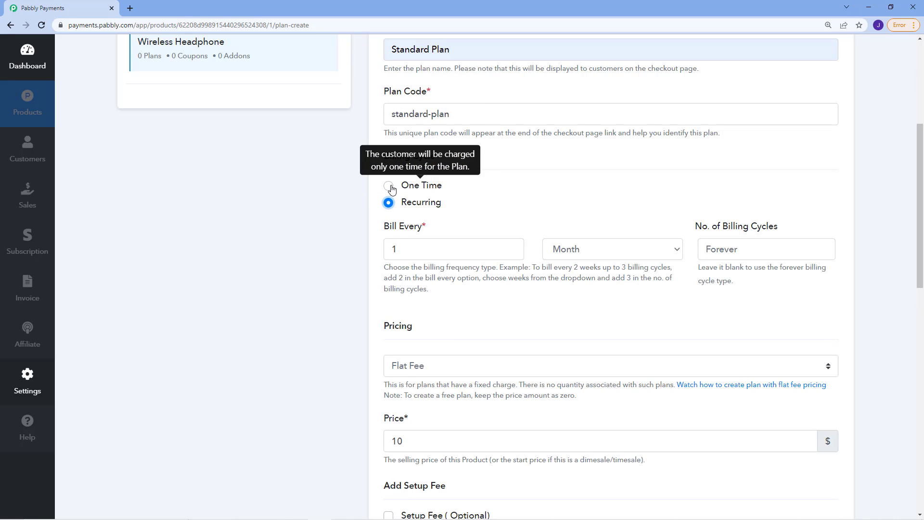
{"action": "left_click", "coordinate": [388, 186]}
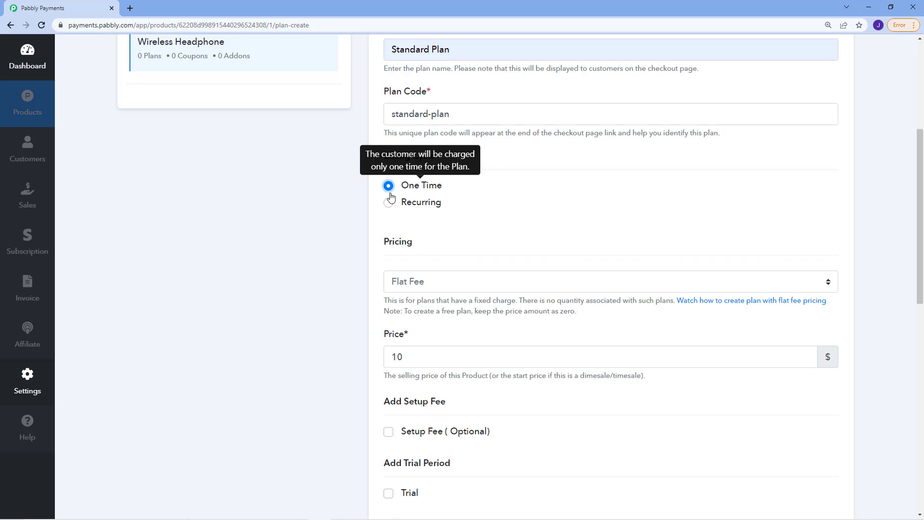
{"action": "left_click", "coordinate": [388, 203]}
{"action": "left_click", "coordinate": [620, 249]}
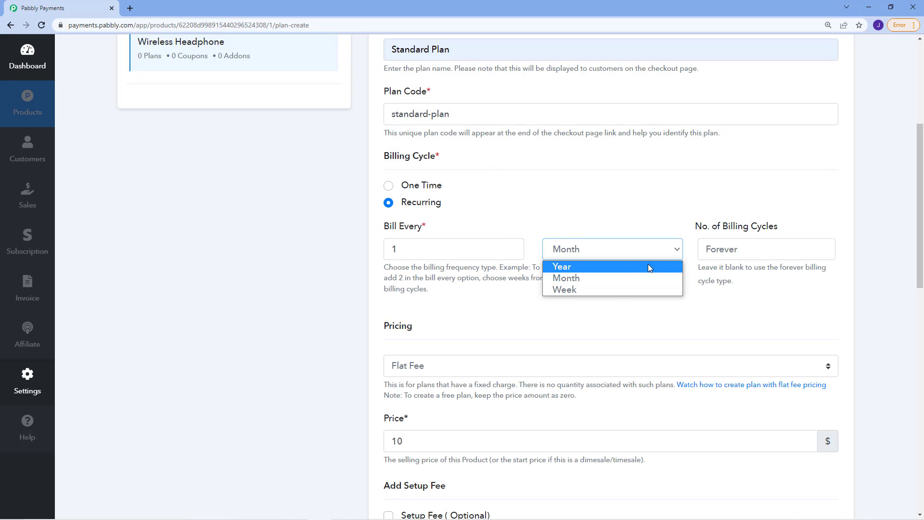
- Try 2 and 4 as the number of billing cycles and clear the value for forever billing
{"action": "left_click", "coordinate": [735, 249]}
{"action": "type", "text": "2"}
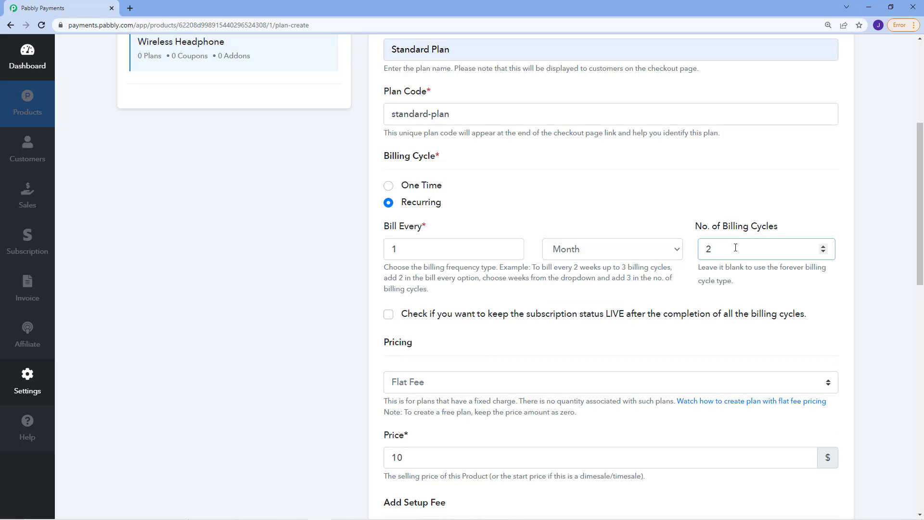
{"action": "key", "text": "BackSpace"}
{"action": "type", "text": "4"}
{"action": "left_click", "coordinate": [697, 207]}
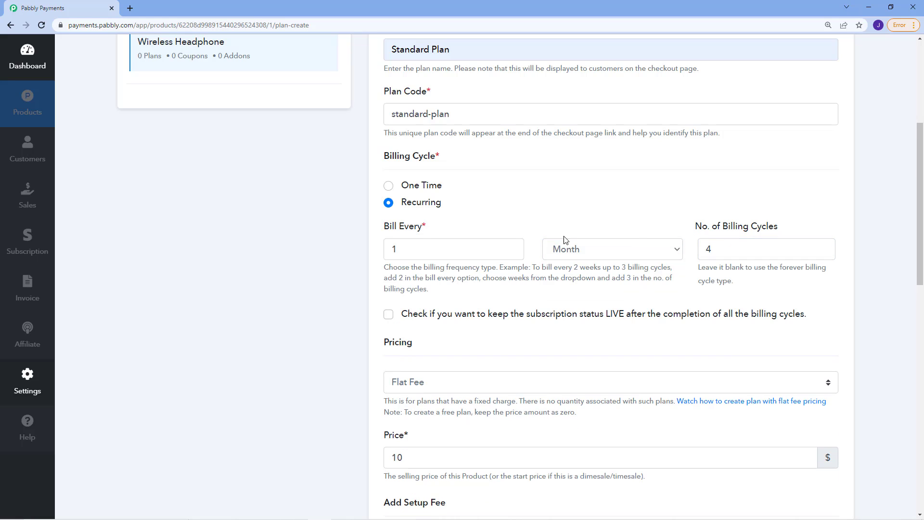
{"action": "left_click", "coordinate": [718, 248]}
{"action": "key", "text": "BackSpace"}
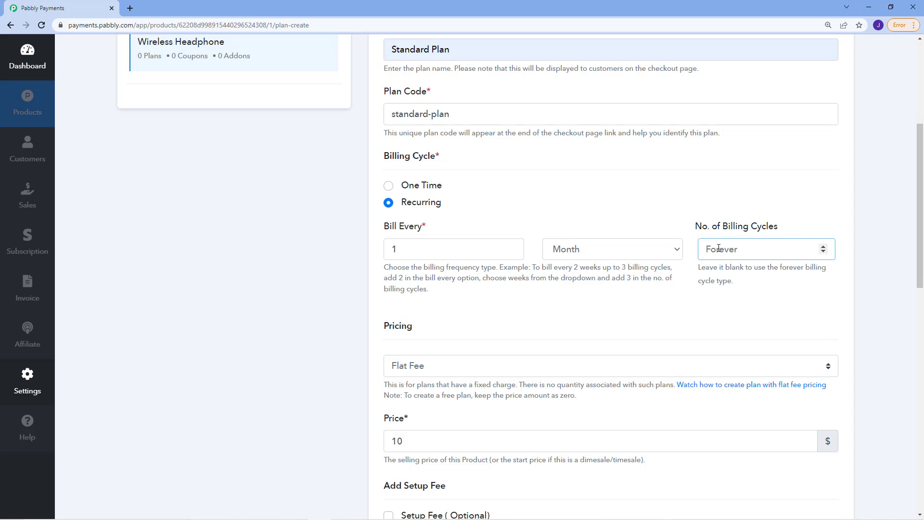
{"action": "left_click_drag", "start_coordinate": [699, 268], "coordinate": [746, 290]}
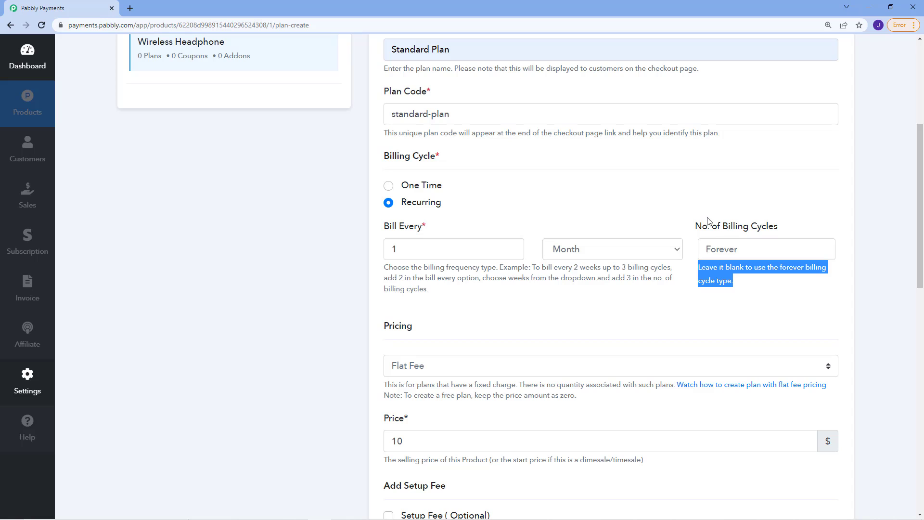
{"action": "left_click", "coordinate": [691, 222]}
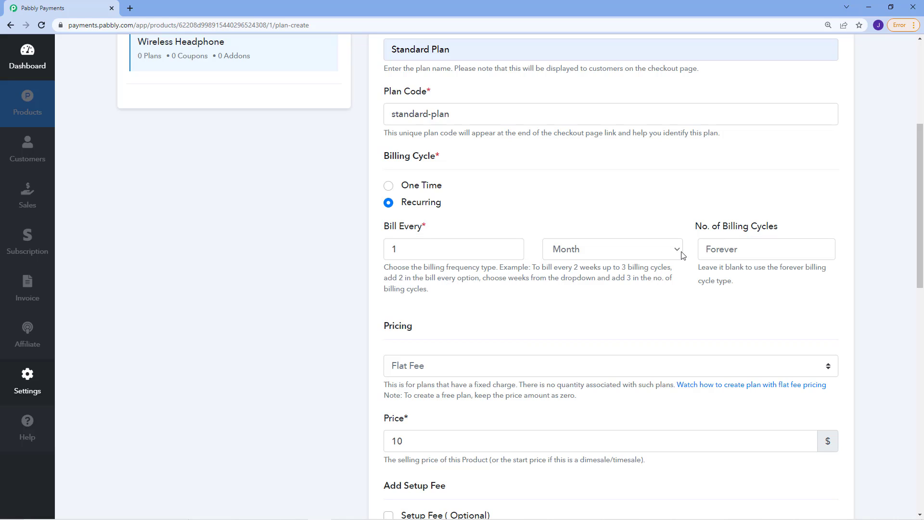
- Set the recurring plan's number of billing cycles to 2
{"action": "mouse_move", "coordinate": [388, 205]}
{"action": "scroll", "coordinate": [693, 308], "scroll_direction": "down", "scroll_amount": 1}
{"action": "left_click_drag", "start_coordinate": [696, 182], "coordinate": [761, 182]}
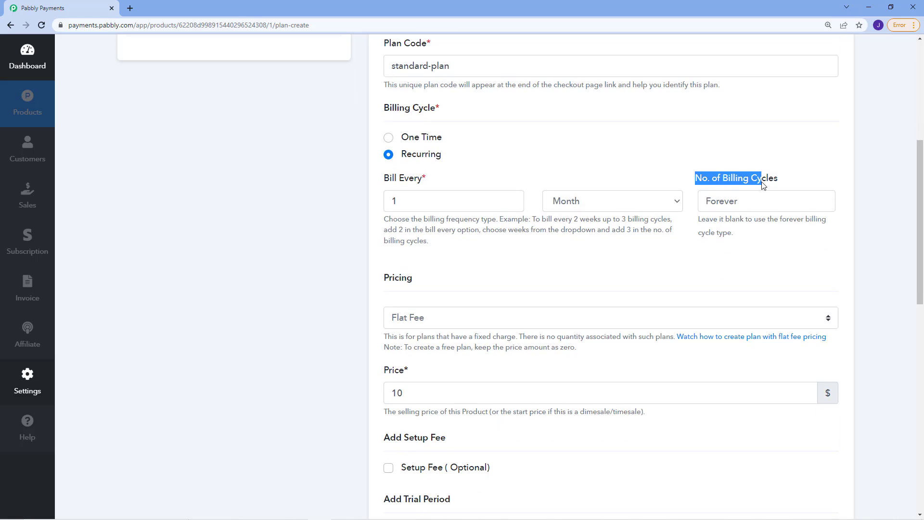
{"action": "left_click", "coordinate": [749, 200]}
{"action": "type", "text": "2"}
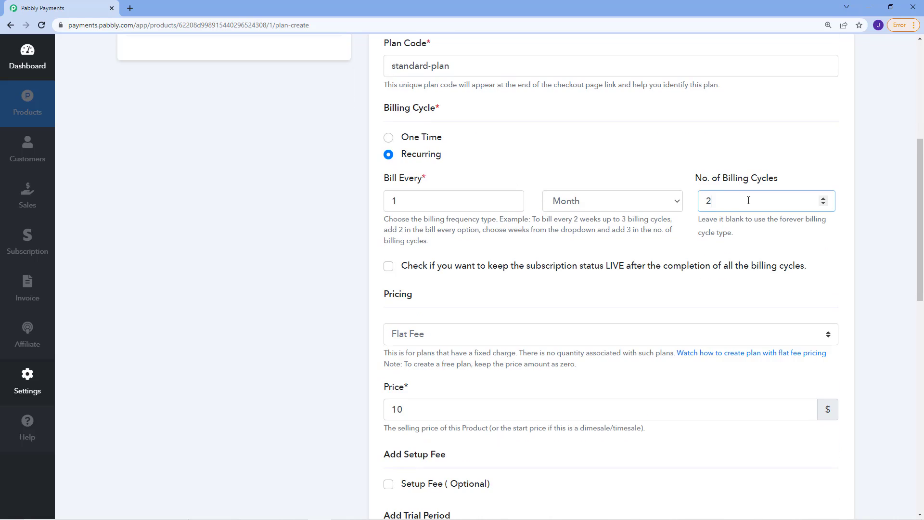
{"action": "left_click", "coordinate": [692, 234]}
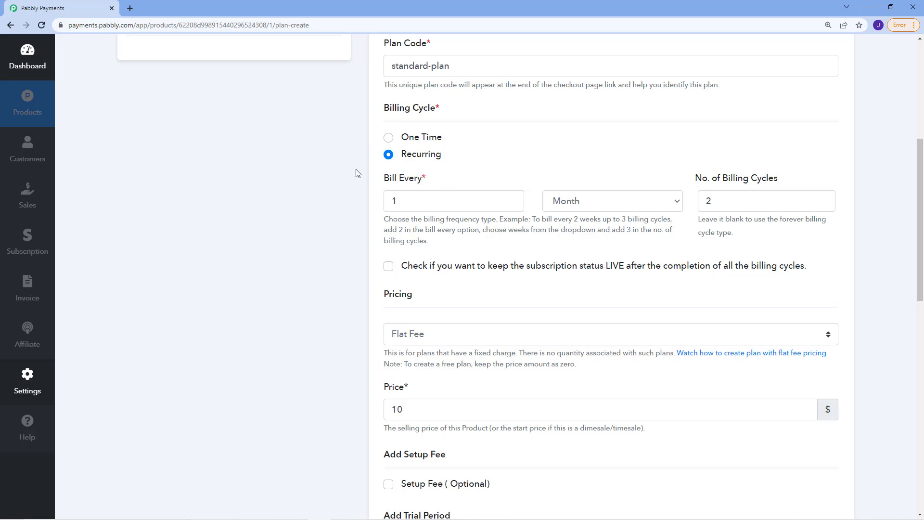
- Try the option that keeps the subscription status LIVE after all billing cycles are completed, and turn it off again
{"action": "left_click_drag", "start_coordinate": [417, 268], "coordinate": [628, 266]}
{"action": "left_click", "coordinate": [633, 273]}
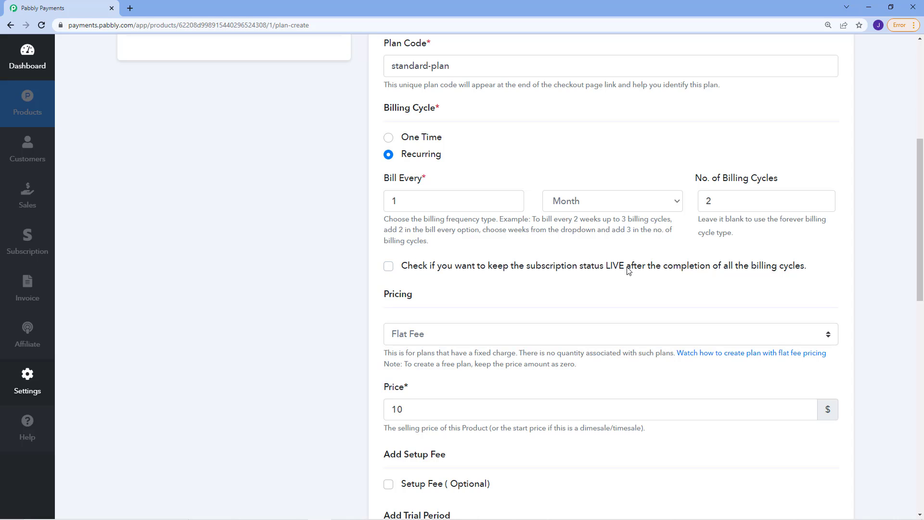
{"action": "left_click", "coordinate": [389, 268]}
{"action": "left_click", "coordinate": [389, 267]}
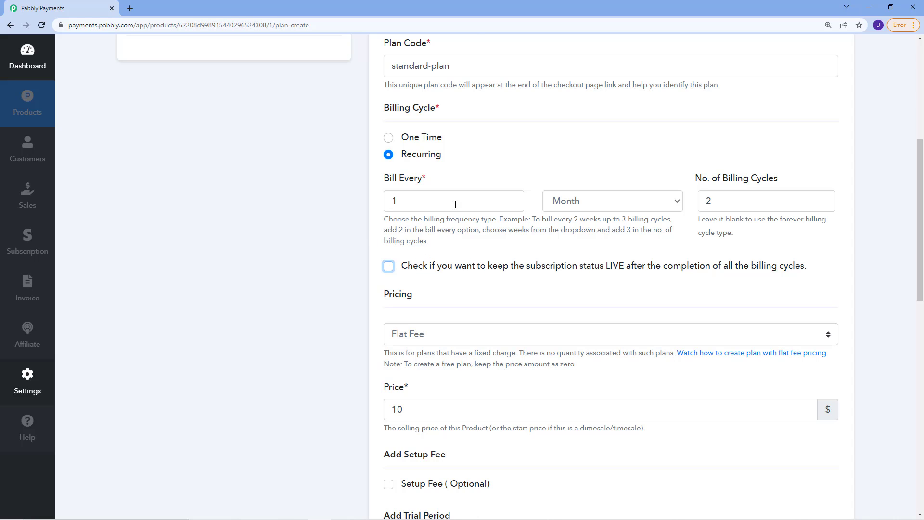
- Set the plan's billing cycle to One Time and choose the Flat Fee pricing model, reading its description
{"action": "left_click", "coordinate": [388, 139]}
{"action": "scroll", "coordinate": [454, 198], "scroll_direction": "down", "scroll_amount": 2}
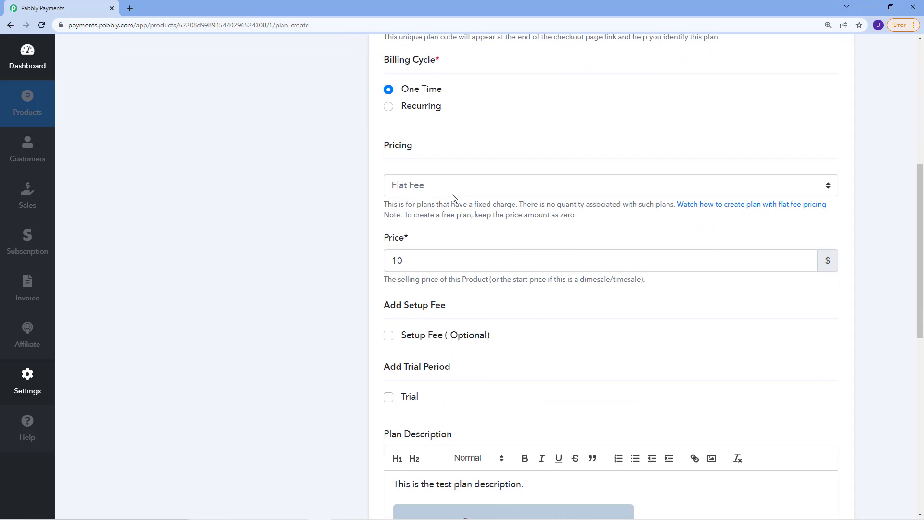
{"action": "left_click", "coordinate": [413, 138]}
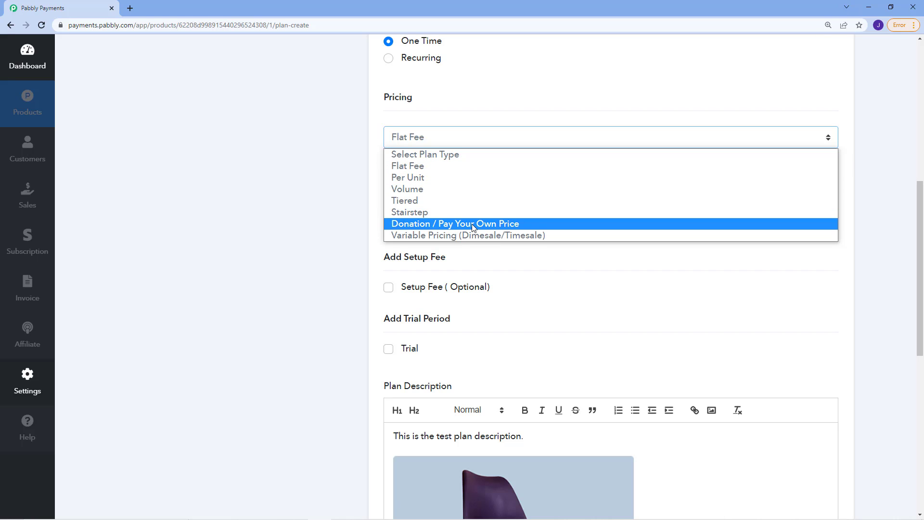
{"action": "left_click", "coordinate": [417, 167]}
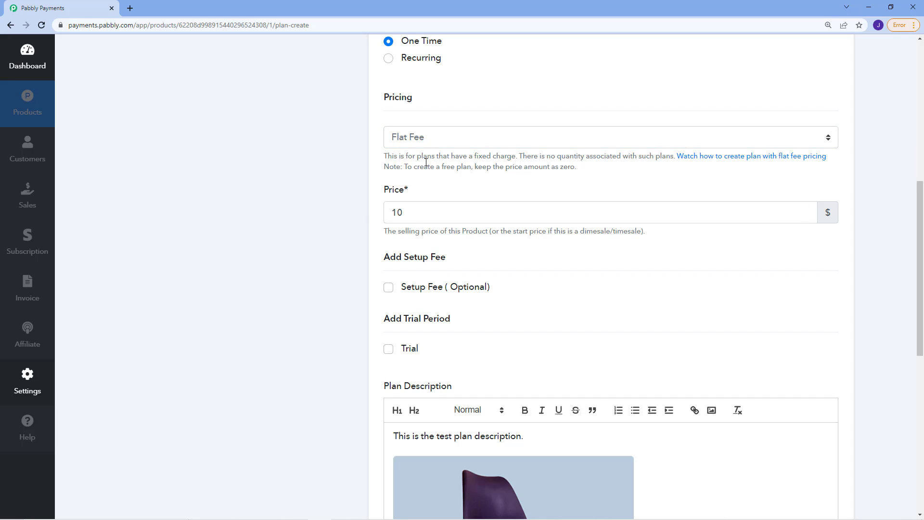
{"action": "left_click_drag", "start_coordinate": [399, 157], "coordinate": [660, 153]}
{"action": "left_click", "coordinate": [529, 160]}
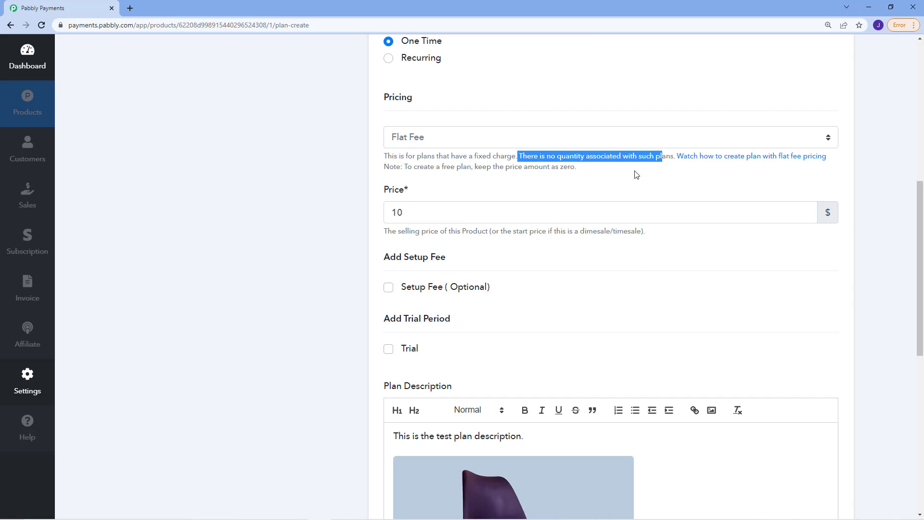
{"action": "left_click", "coordinate": [467, 177]}
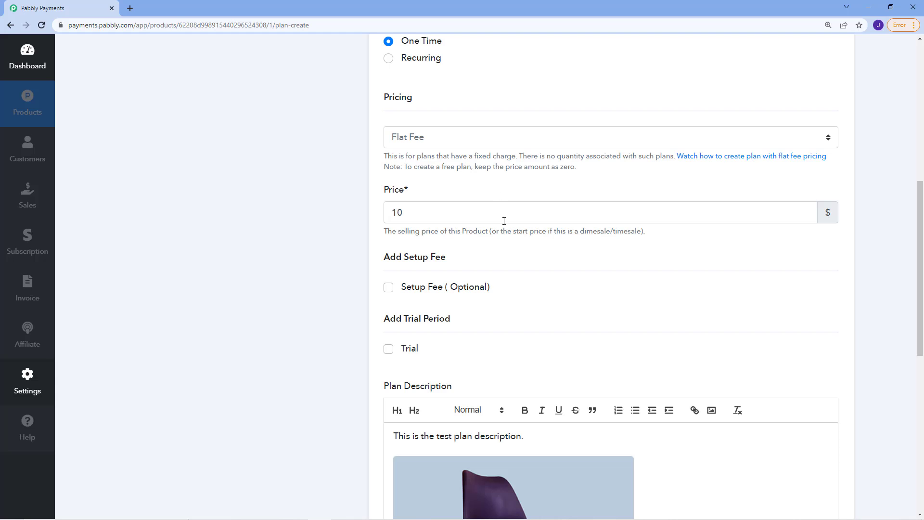
- Switch the pricing model to Per Unit and read its description
{"action": "left_click", "coordinate": [448, 140]}
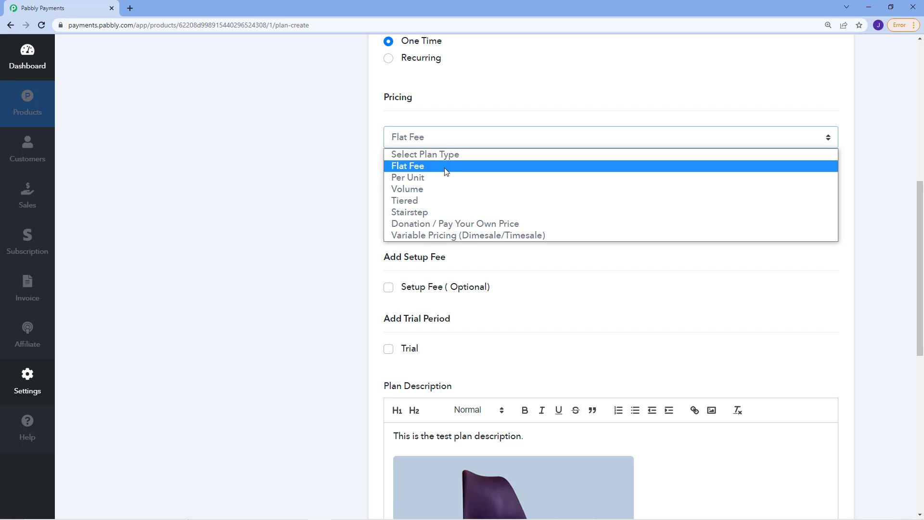
{"action": "left_click", "coordinate": [445, 178]}
{"action": "left_click", "coordinate": [407, 154]}
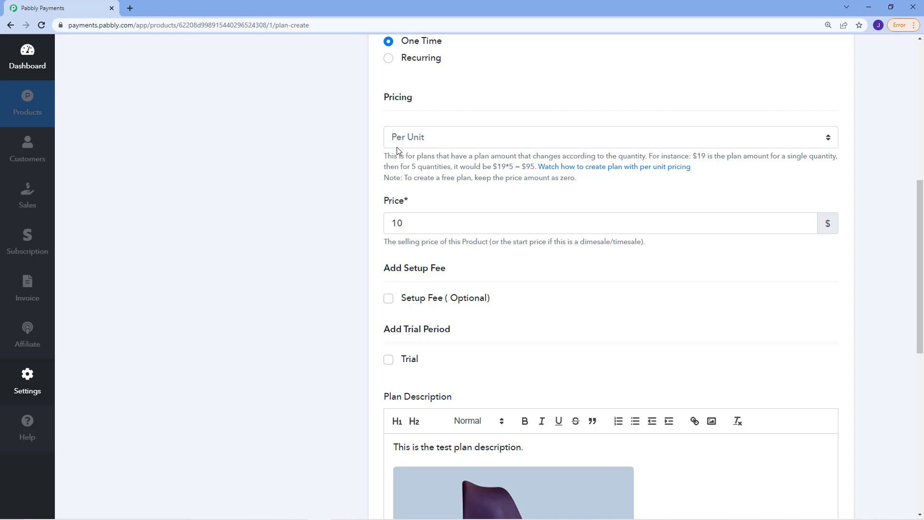
{"action": "left_click_drag", "start_coordinate": [397, 159], "coordinate": [537, 155]}
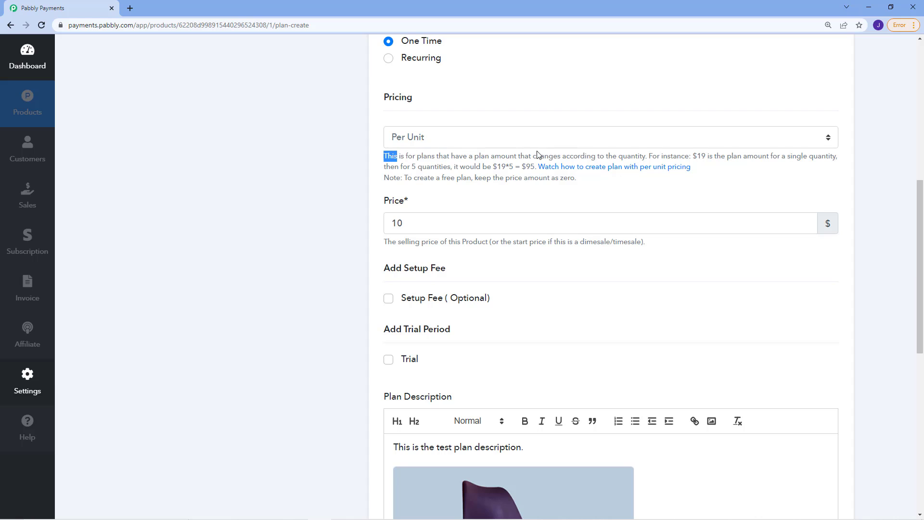
{"action": "left_click", "coordinate": [441, 166]}
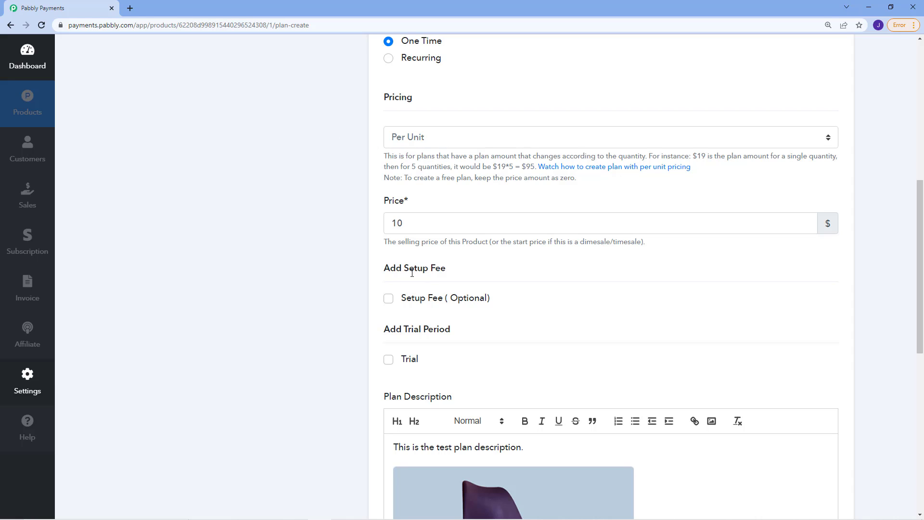
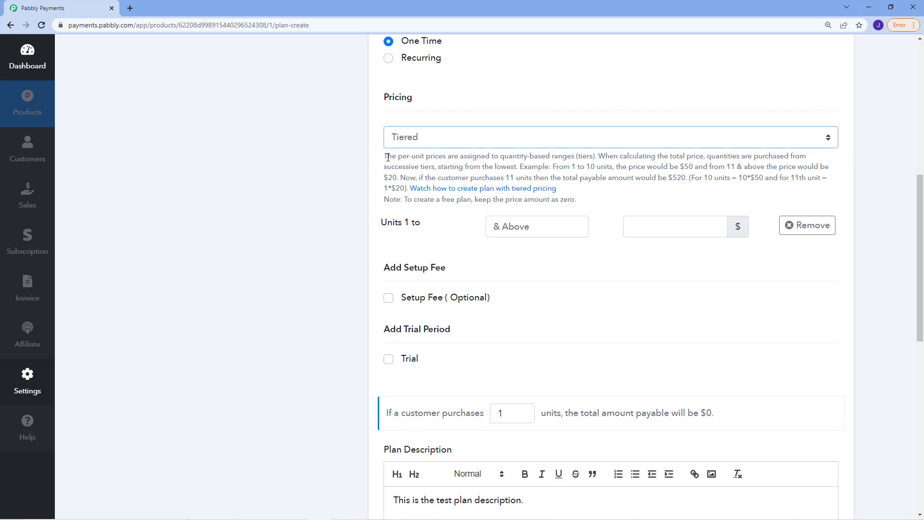
- Read the Tiered pricing description, and switch the pricing model to Stairstep to read its explanation
{"action": "left_click_drag", "start_coordinate": [388, 157], "coordinate": [595, 157]}
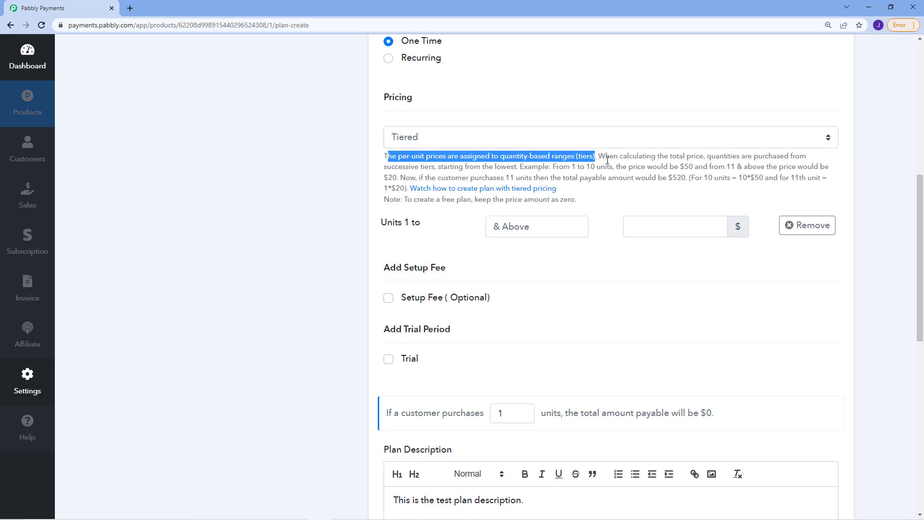
{"action": "left_click", "coordinate": [608, 161]}
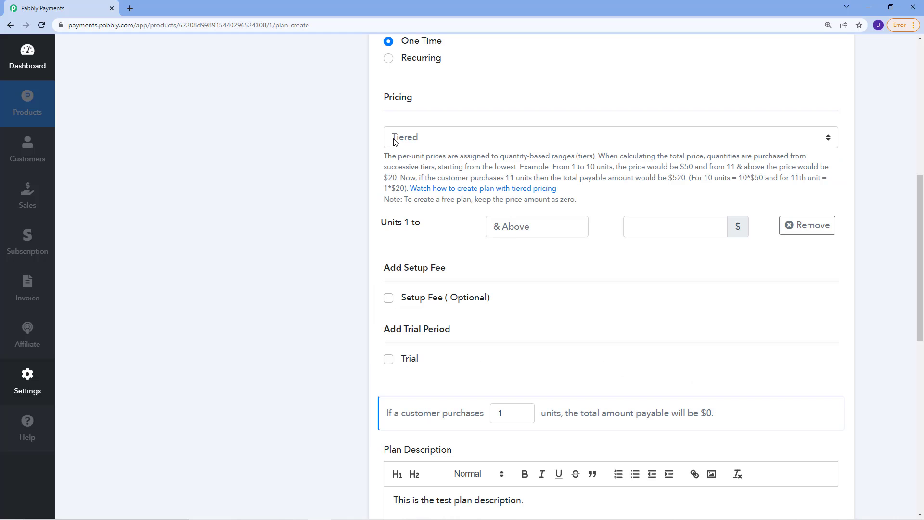
{"action": "left_click", "coordinate": [420, 141]}
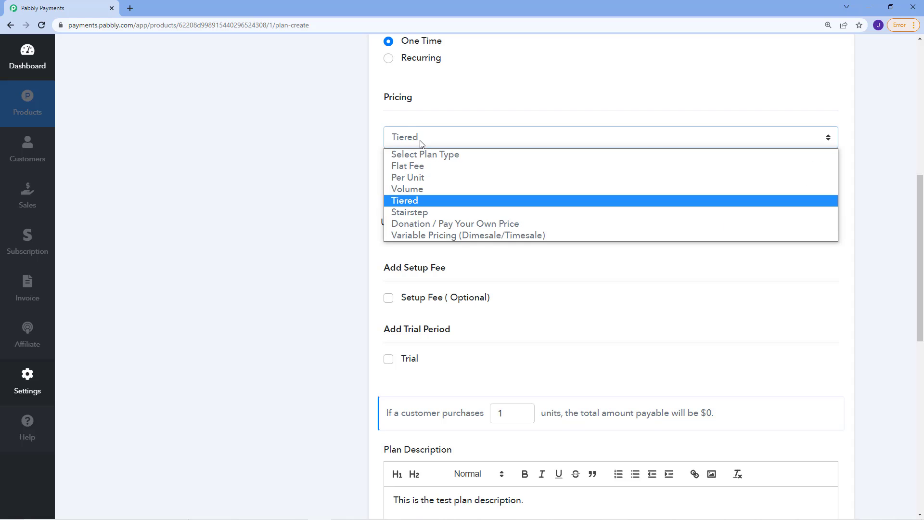
{"action": "left_click", "coordinate": [434, 210]}
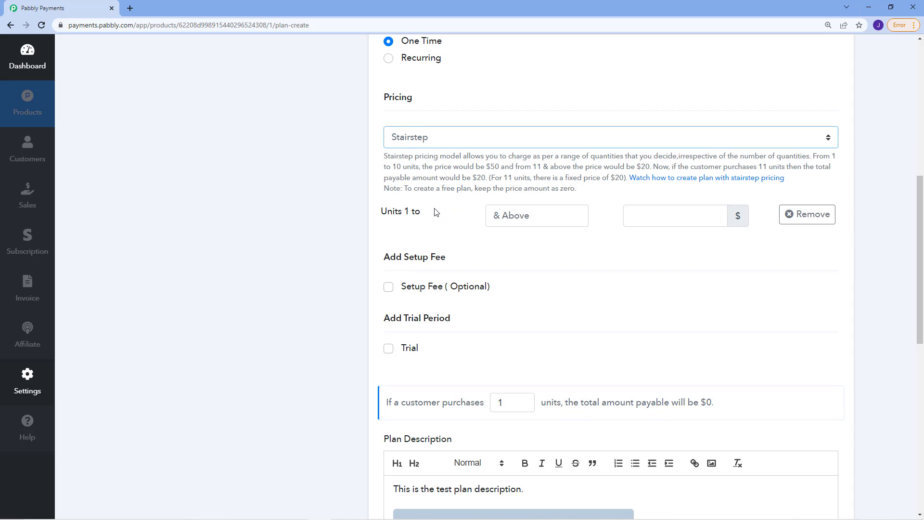
{"action": "left_click", "coordinate": [412, 154]}
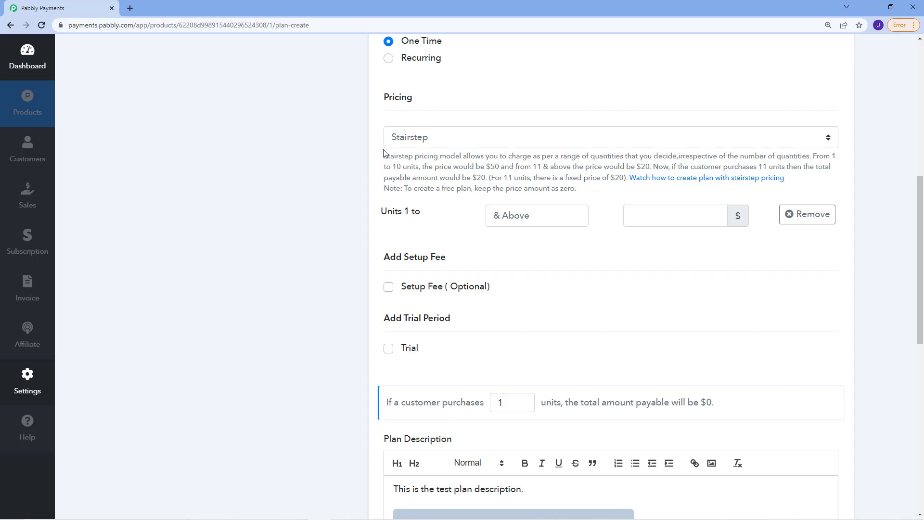
{"action": "left_click_drag", "start_coordinate": [384, 154], "coordinate": [810, 154]}
{"action": "left_click", "coordinate": [666, 151]}
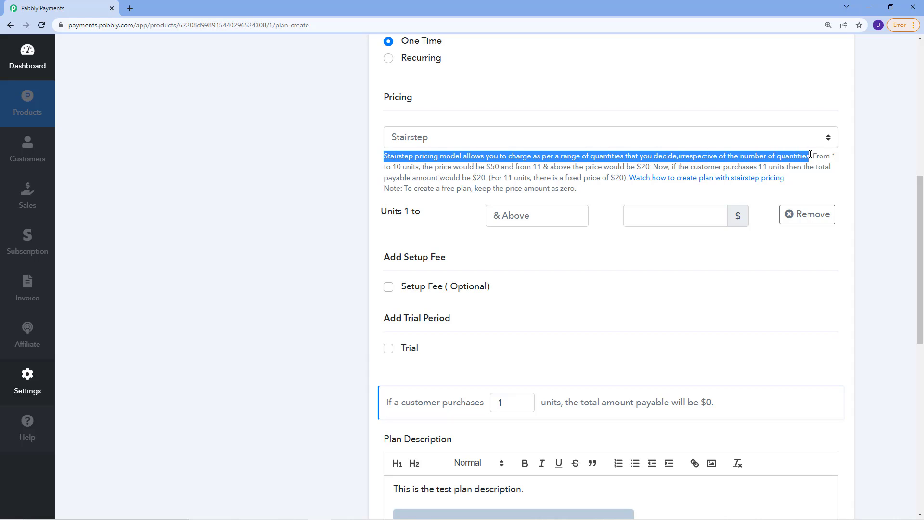
{"action": "left_click", "coordinate": [811, 156]}
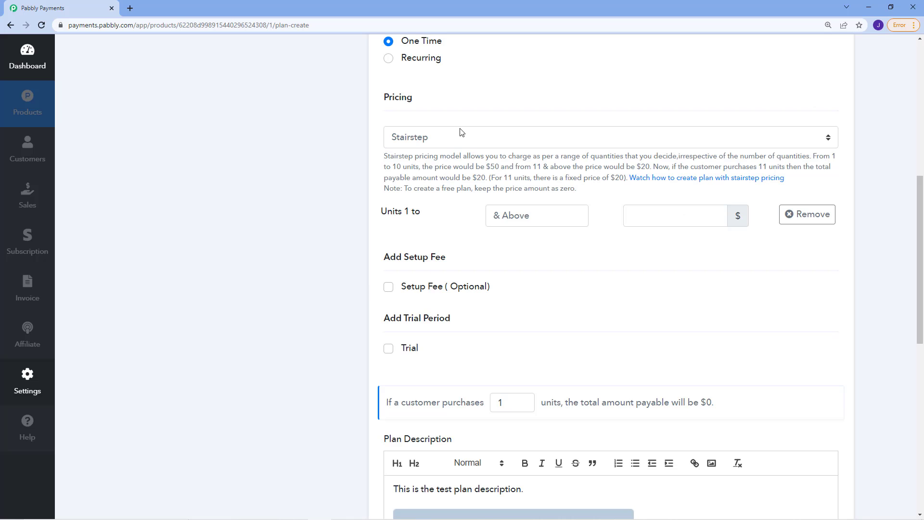
- Switch the pricing model to Donation / Pay Your Own Price and read its description
{"action": "left_click", "coordinate": [462, 132]}
{"action": "left_click", "coordinate": [456, 224]}
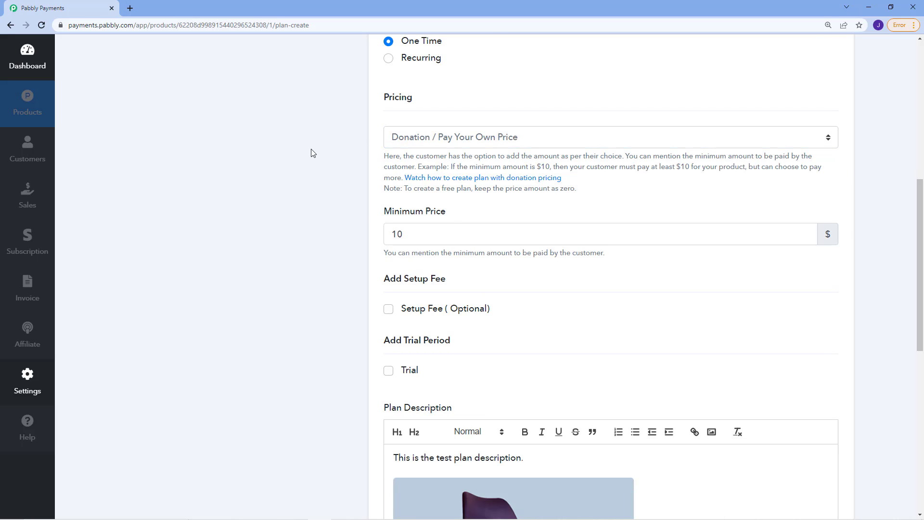
{"action": "left_click_drag", "start_coordinate": [389, 157], "coordinate": [418, 167]}
{"action": "left_click", "coordinate": [419, 166]}
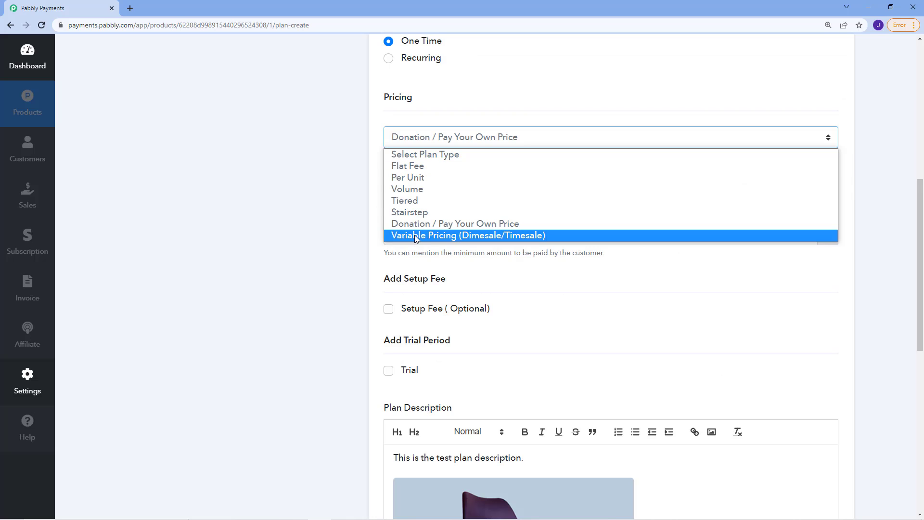
- Switch the pricing model to Variable Pricing (Dimesale/Timesale) and examine its description and price increase fields
{"action": "left_click", "coordinate": [415, 235]}
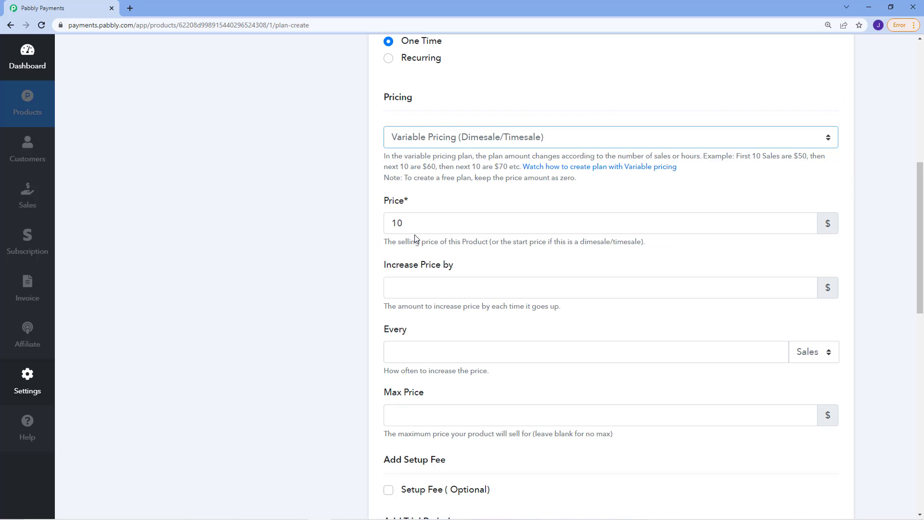
{"action": "left_click", "coordinate": [373, 187]}
{"action": "scroll", "coordinate": [413, 177], "scroll_direction": "down", "scroll_amount": 1}
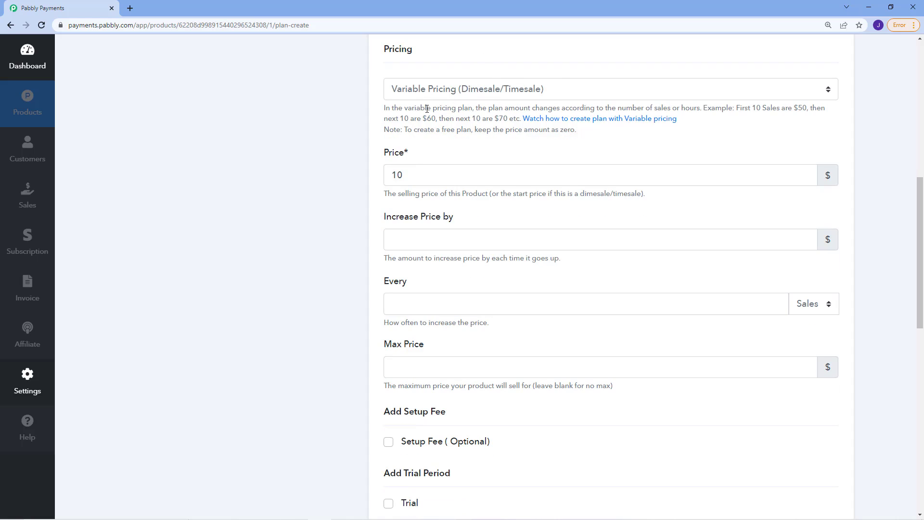
{"action": "left_click_drag", "start_coordinate": [427, 108], "coordinate": [776, 127]}
{"action": "left_click", "coordinate": [776, 127]}
{"action": "scroll", "coordinate": [422, 244], "scroll_direction": "up", "scroll_amount": 2}
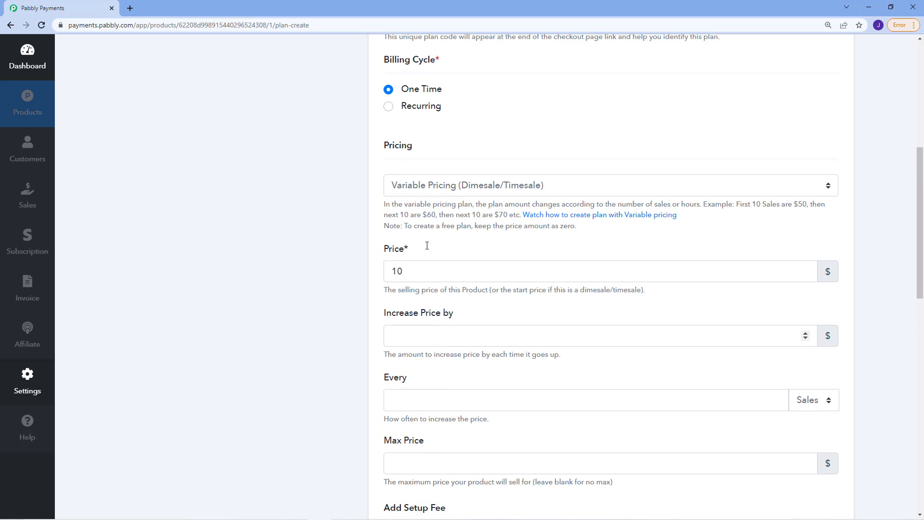
- Set the plan's pricing model to Tiered
{"action": "left_click", "coordinate": [459, 191]}
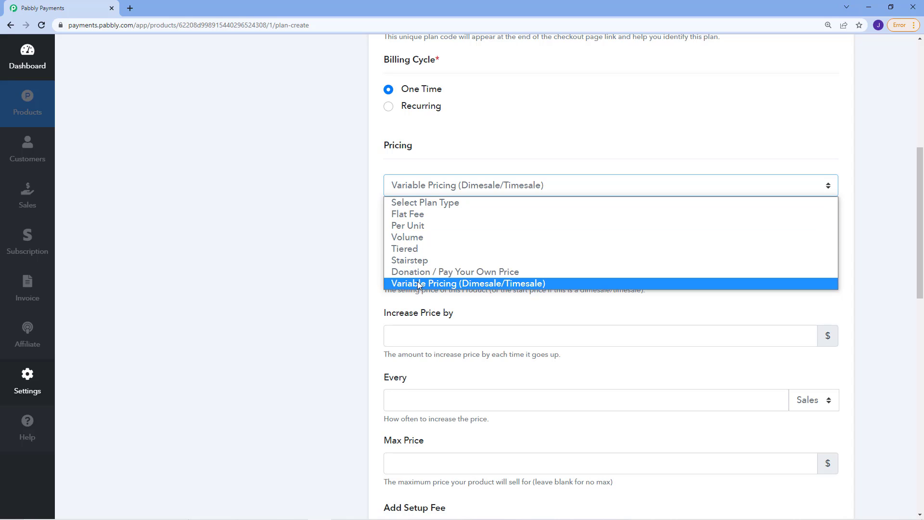
{"action": "left_click", "coordinate": [417, 249]}
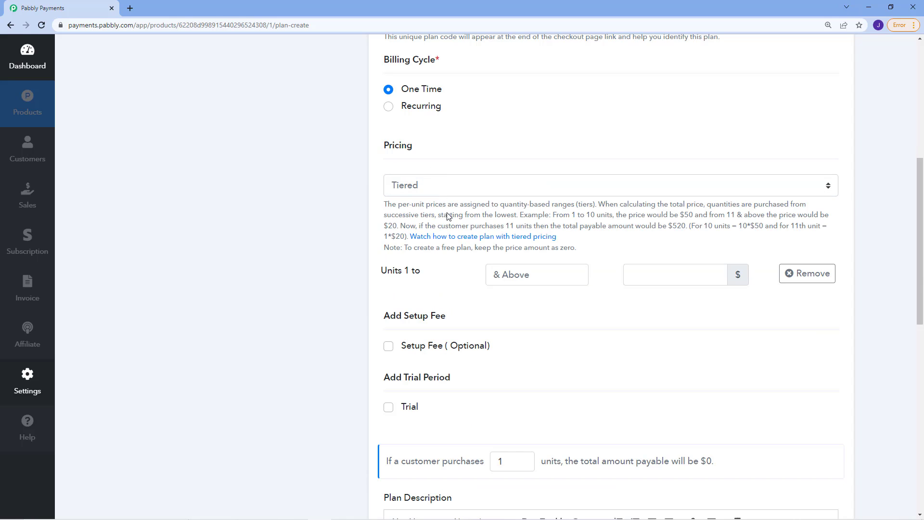
{"action": "scroll", "coordinate": [452, 231], "scroll_direction": "up", "scroll_amount": 1}
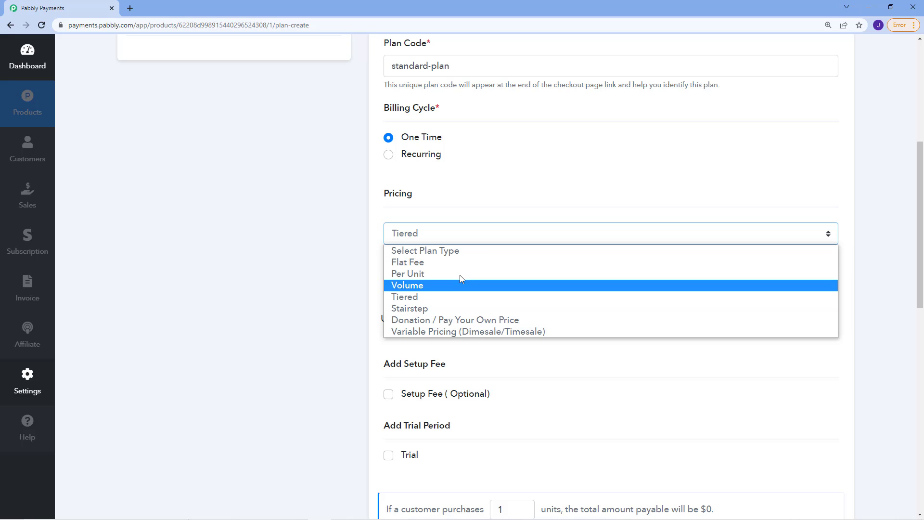
{"action": "left_click", "coordinate": [457, 296]}
- Review the plan's name, One Time billing cycle and Tiered pricing description
{"action": "scroll", "coordinate": [489, 222], "scroll_direction": "up", "scroll_amount": 2}
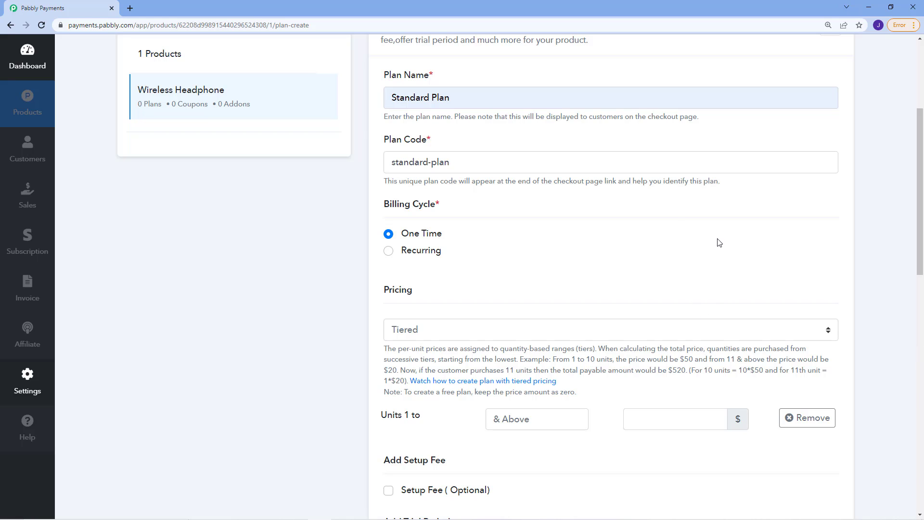
{"action": "scroll", "coordinate": [635, 338], "scroll_direction": "up", "scroll_amount": 1}
{"action": "scroll", "coordinate": [634, 342], "scroll_direction": "down", "scroll_amount": 2}
{"action": "left_click_drag", "start_coordinate": [385, 302], "coordinate": [595, 301]}
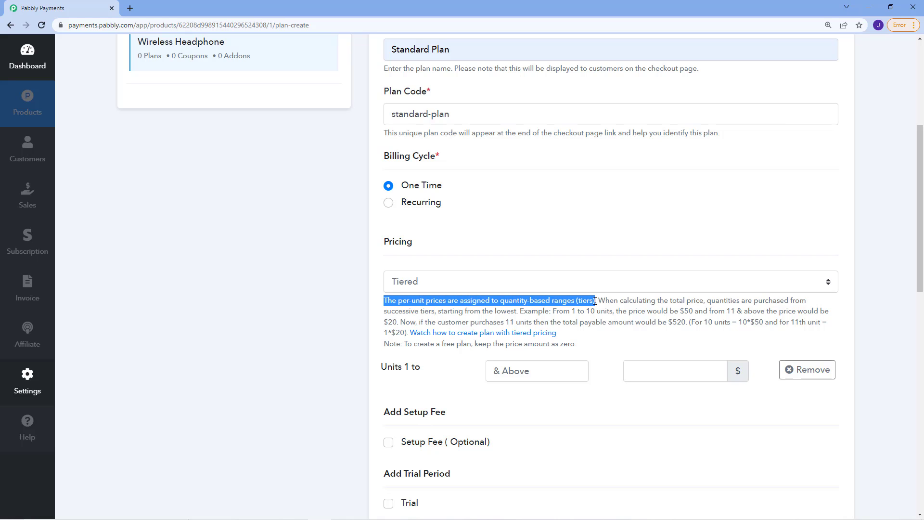
{"action": "left_click", "coordinate": [601, 298]}
{"action": "scroll", "coordinate": [608, 255], "scroll_direction": "up", "scroll_amount": 2}
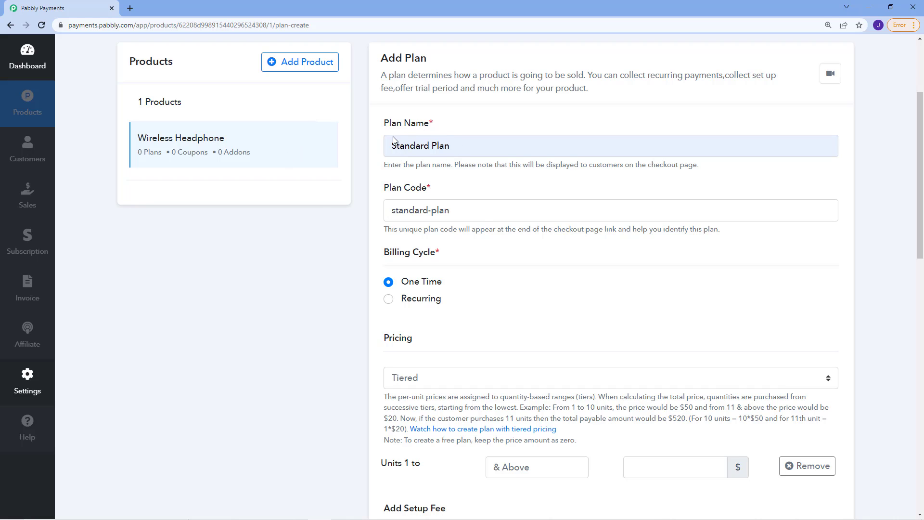
{"action": "left_click", "coordinate": [390, 284]}
{"action": "scroll", "coordinate": [397, 330], "scroll_direction": "down", "scroll_amount": 1}
{"action": "scroll", "coordinate": [397, 331], "scroll_direction": "down", "scroll_amount": 3}
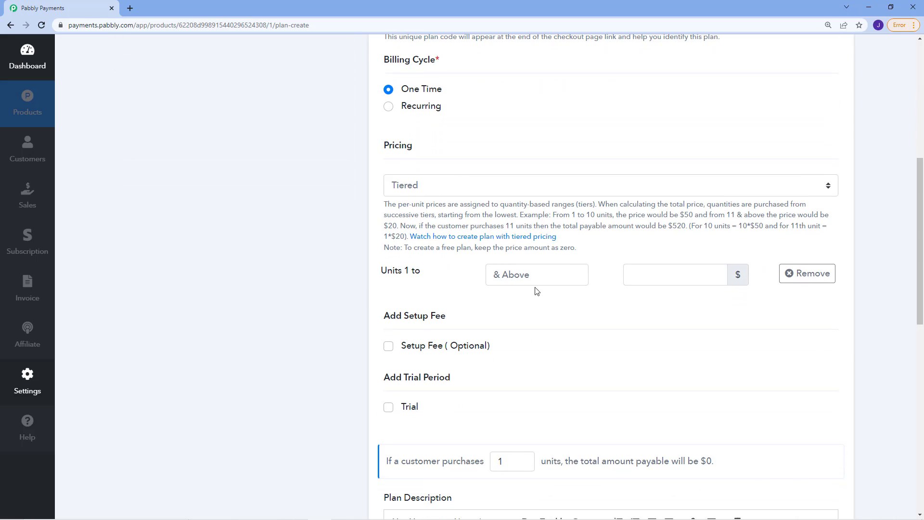
- Define the first pricing tier as units 1 to 50 at a price of $100
{"action": "left_click", "coordinate": [518, 277]}
{"action": "type", "text": "50"}
{"action": "key", "text": "Tab"}
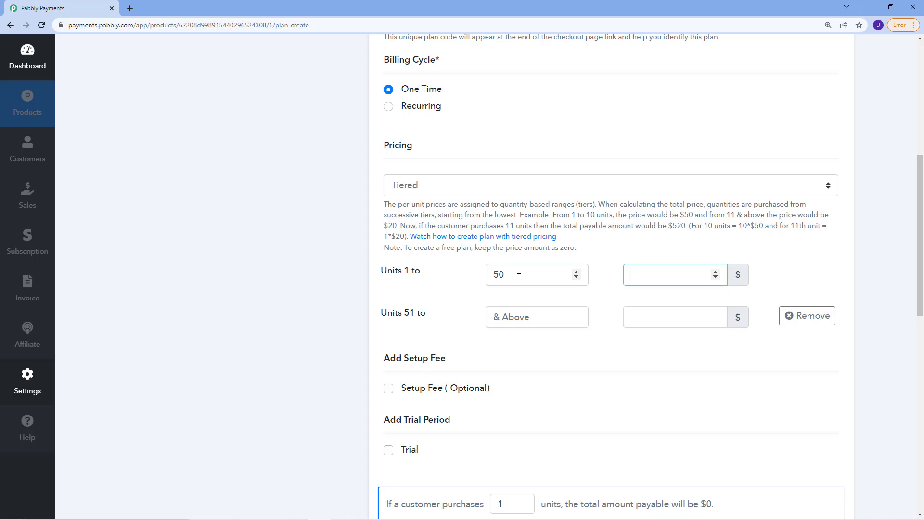
{"action": "type", "text": "100"}
{"action": "key", "text": "Tab"}
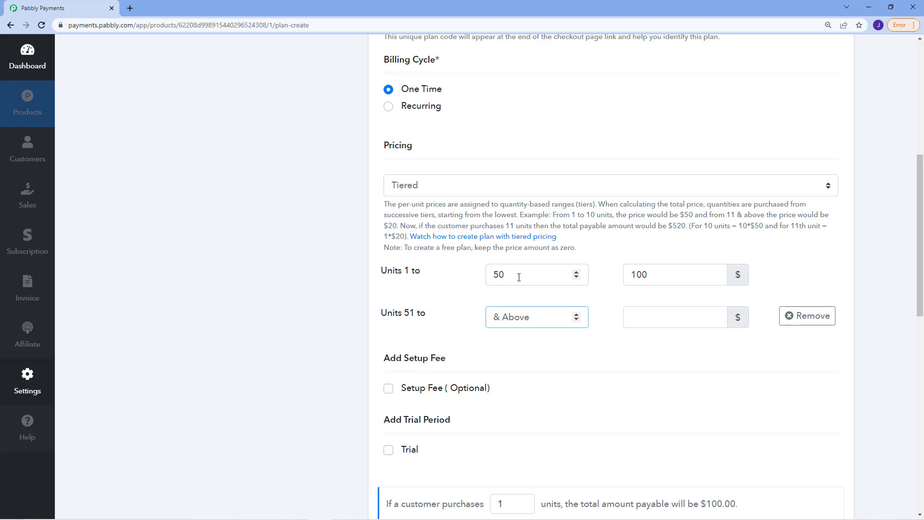
- Define the second tier as units 51 to 100 at $80 and price units 101 and above at $50
{"action": "type", "text": "100"}
{"action": "key", "text": "Tab"}
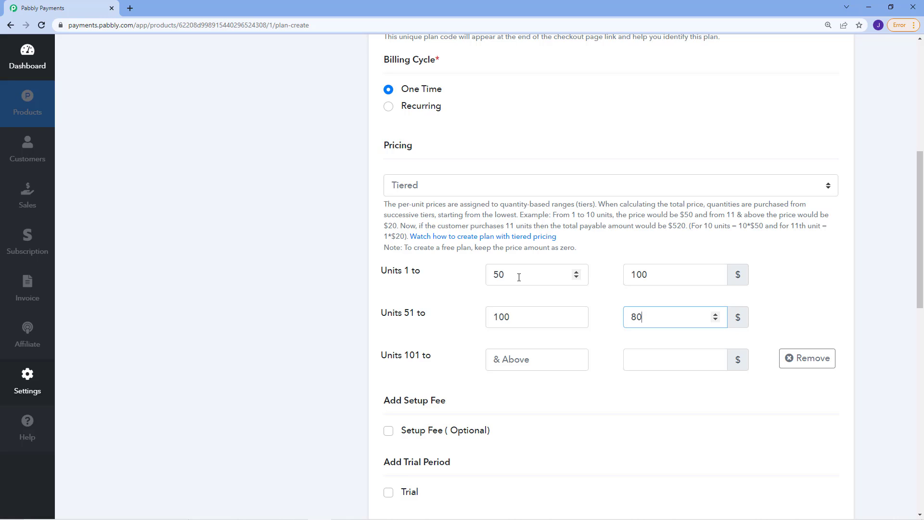
{"action": "key", "text": "Tab"}
{"action": "key", "text": "Tab"}
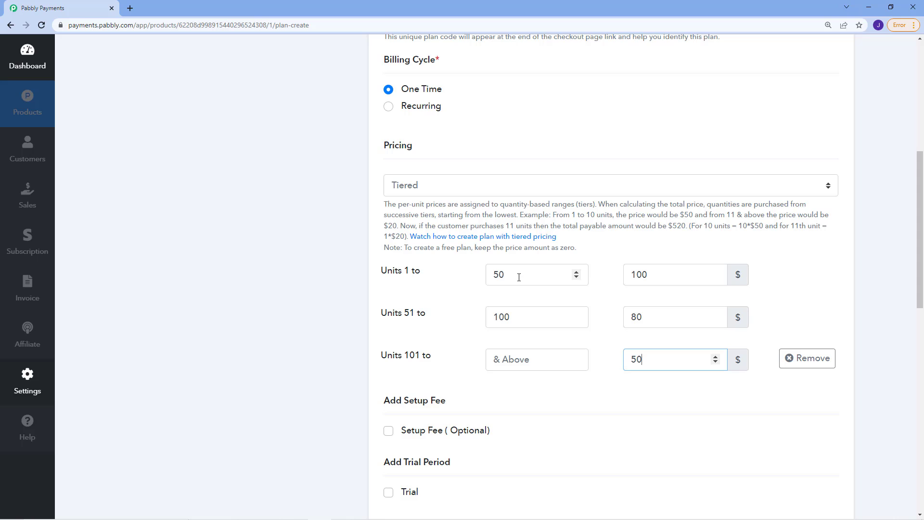
- Enable the plan's optional setup fee and examine the note explaining how it is charged
{"action": "scroll", "coordinate": [542, 398], "scroll_direction": "down", "scroll_amount": 4}
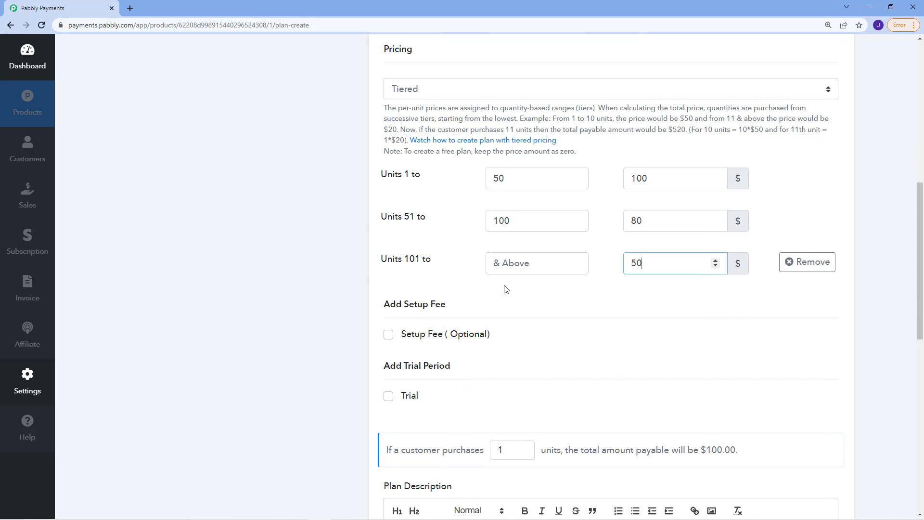
{"action": "left_click", "coordinate": [600, 234]}
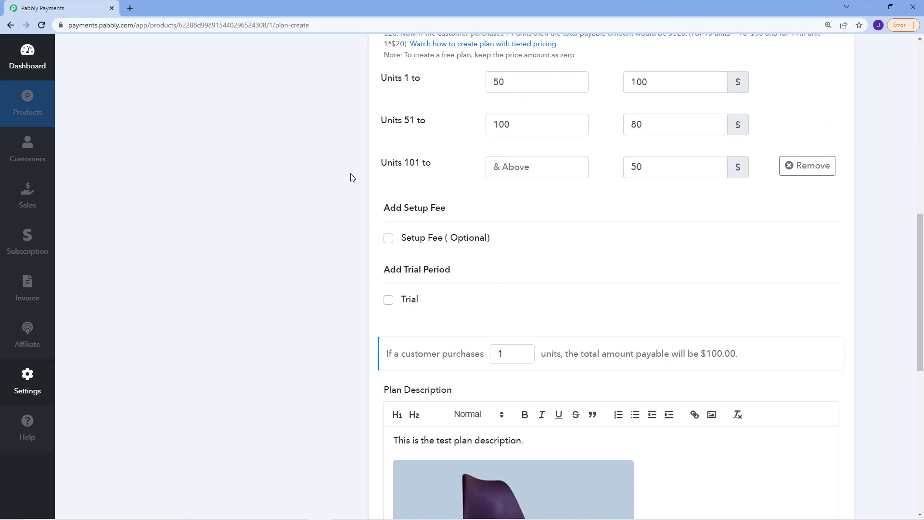
{"action": "scroll", "coordinate": [605, 173], "scroll_direction": "down", "scroll_amount": 2}
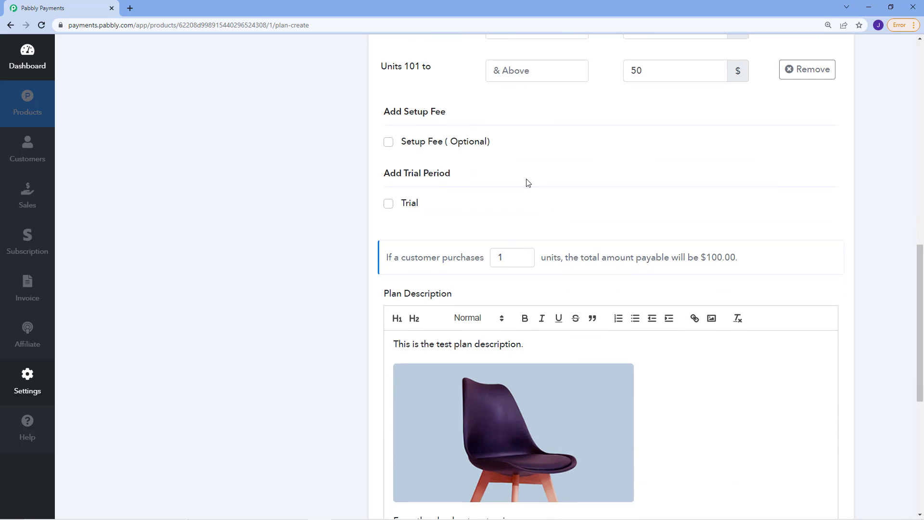
{"action": "left_click", "coordinate": [388, 143]}
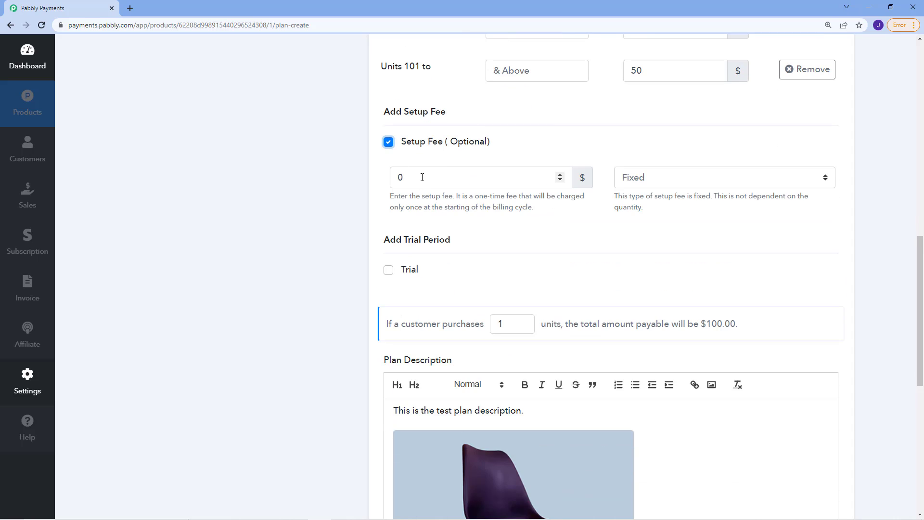
{"action": "left_click", "coordinate": [423, 177]}
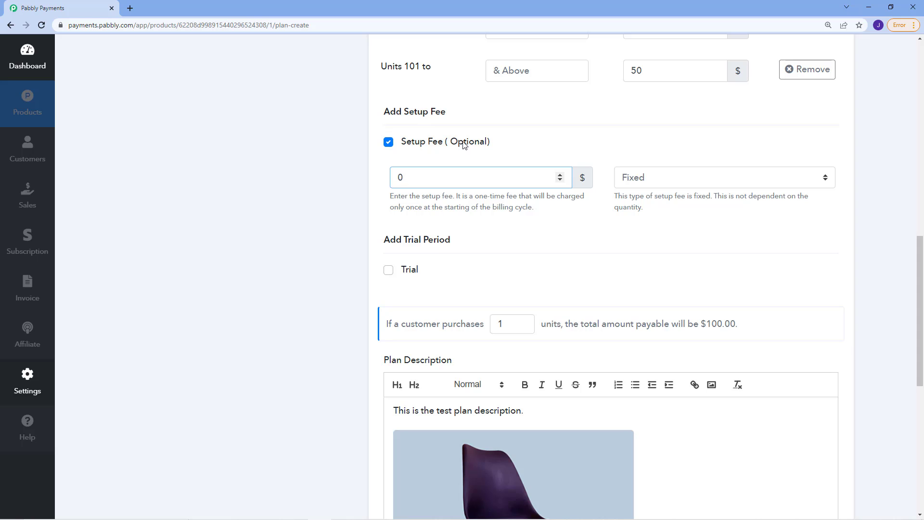
{"action": "left_click", "coordinate": [388, 142]}
{"action": "left_click", "coordinate": [388, 143]}
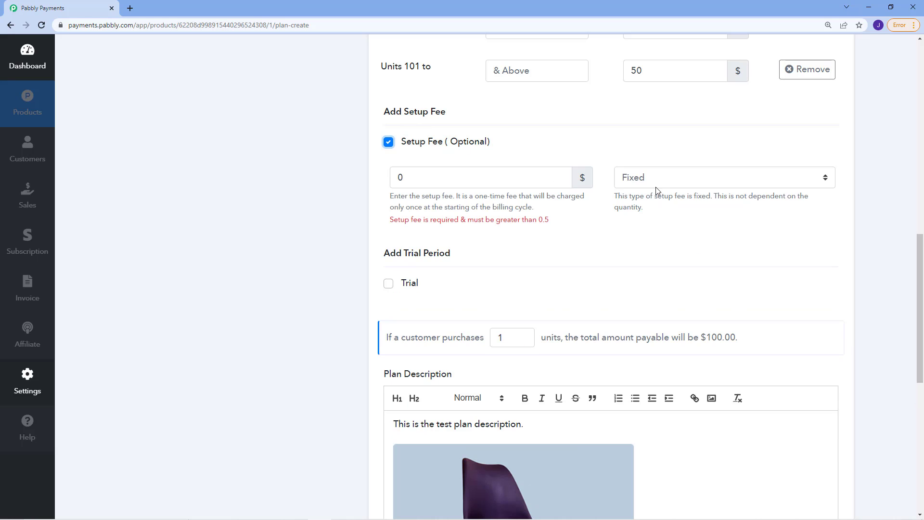
{"action": "left_click_drag", "start_coordinate": [385, 202], "coordinate": [543, 208]}
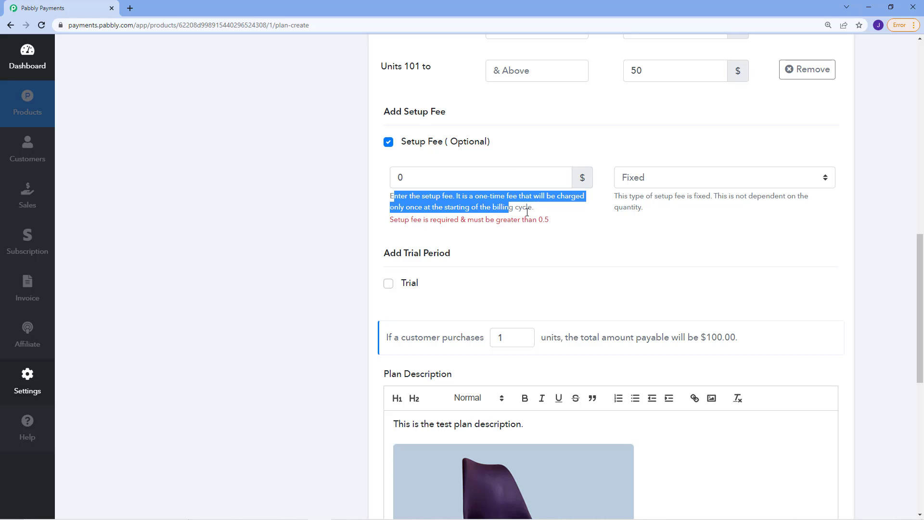
{"action": "left_click", "coordinate": [543, 209]}
- Try the Quantity-wise setup fee type, read its description, and turn the setup fee off
{"action": "left_click", "coordinate": [667, 186]}
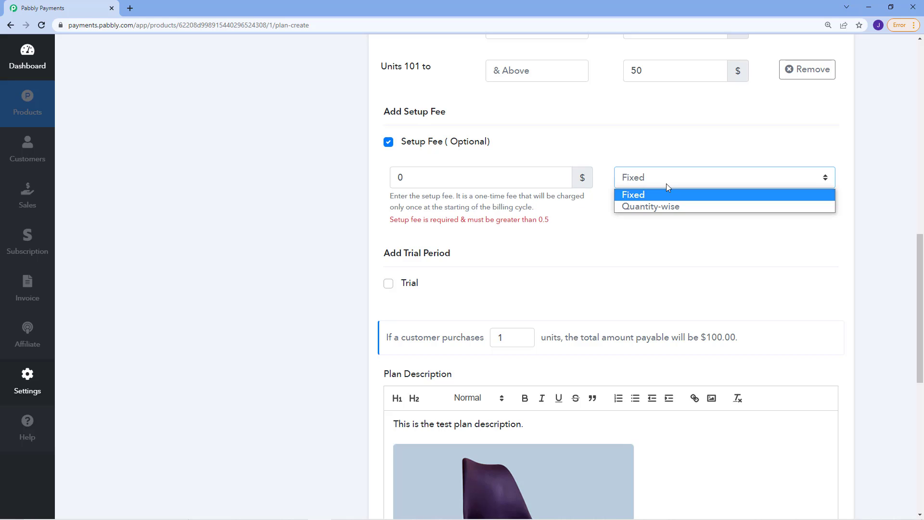
{"action": "left_click", "coordinate": [667, 205]}
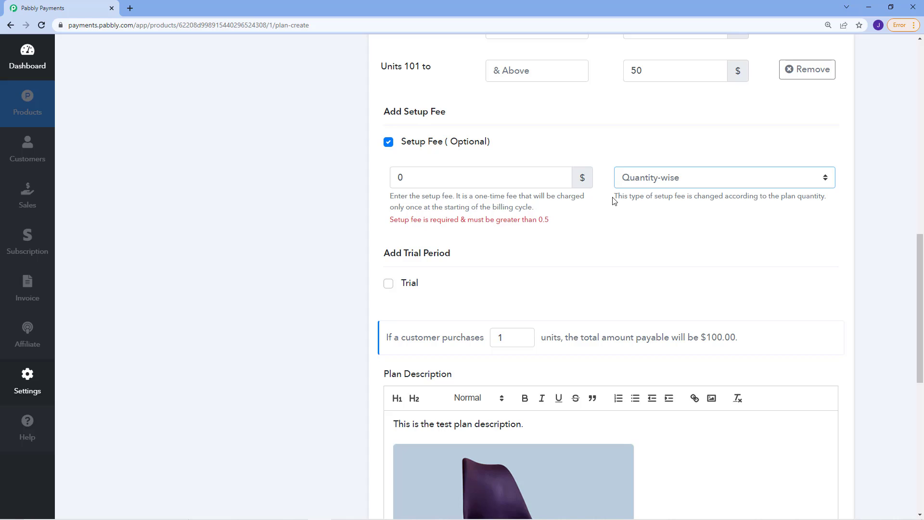
{"action": "left_click_drag", "start_coordinate": [615, 198], "coordinate": [811, 199]}
{"action": "left_click", "coordinate": [761, 214]}
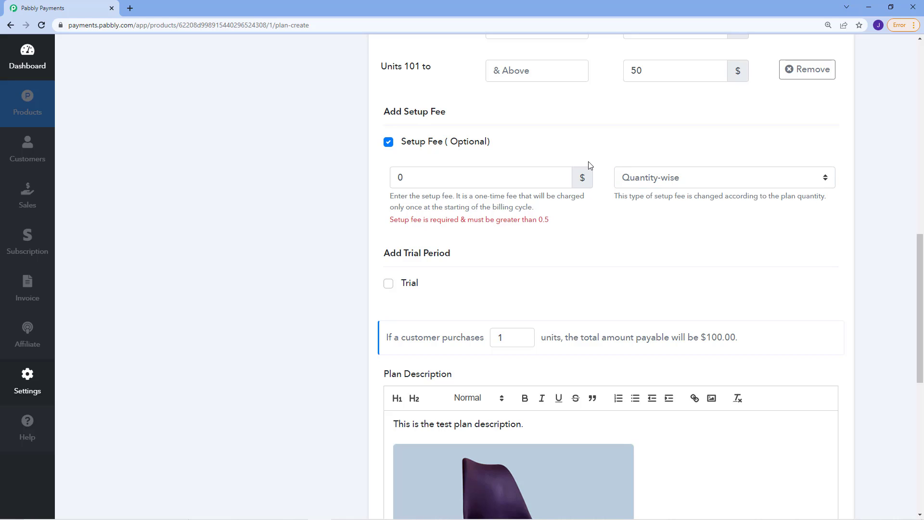
{"action": "left_click", "coordinate": [388, 144]}
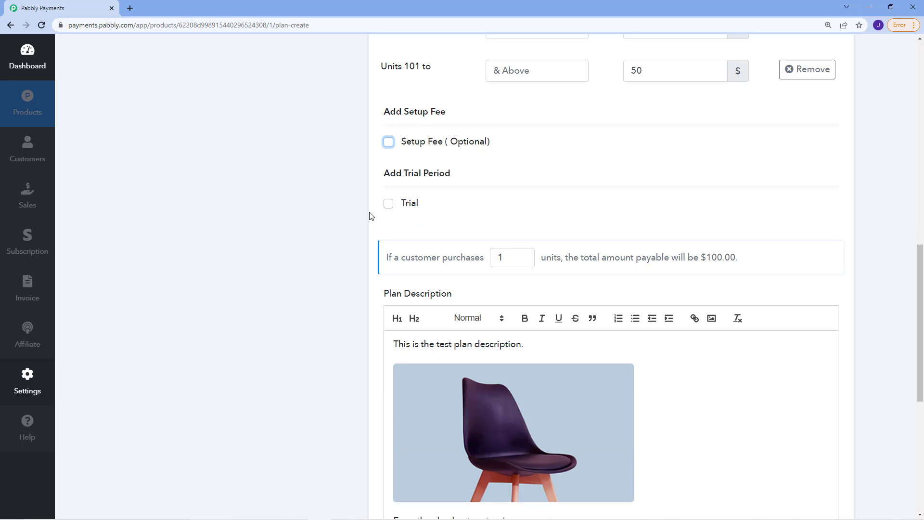
- Enable the plan's trial period, read the trial price note, and turn the trial off
{"action": "left_click", "coordinate": [389, 205]}
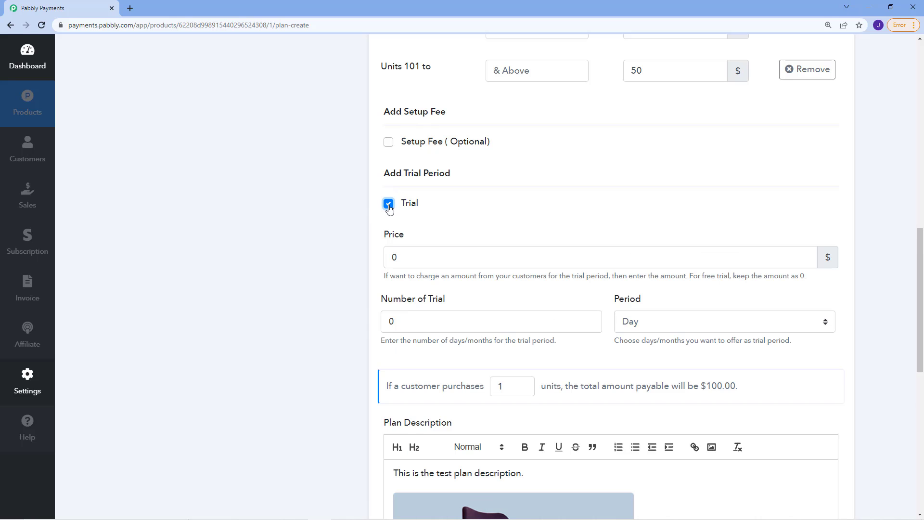
{"action": "scroll", "coordinate": [406, 206], "scroll_direction": "down", "scroll_amount": 2}
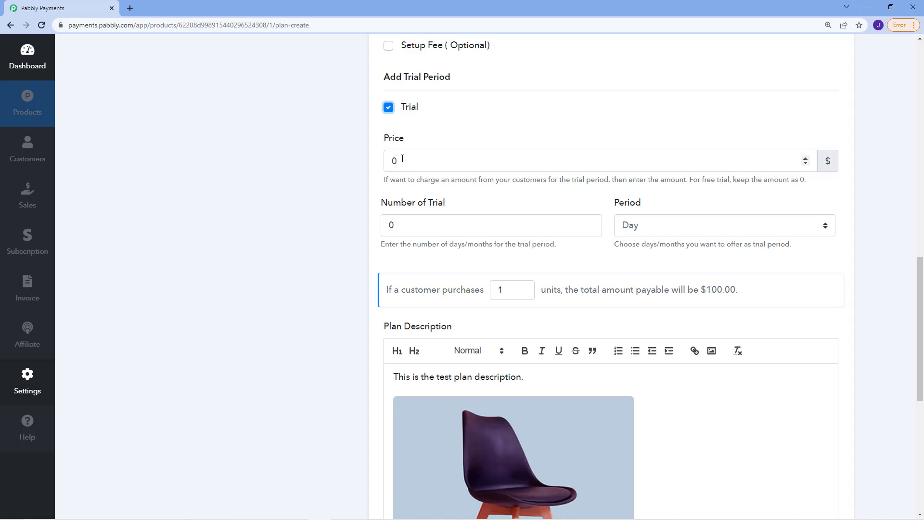
{"action": "left_click_drag", "start_coordinate": [384, 179], "coordinate": [807, 180]}
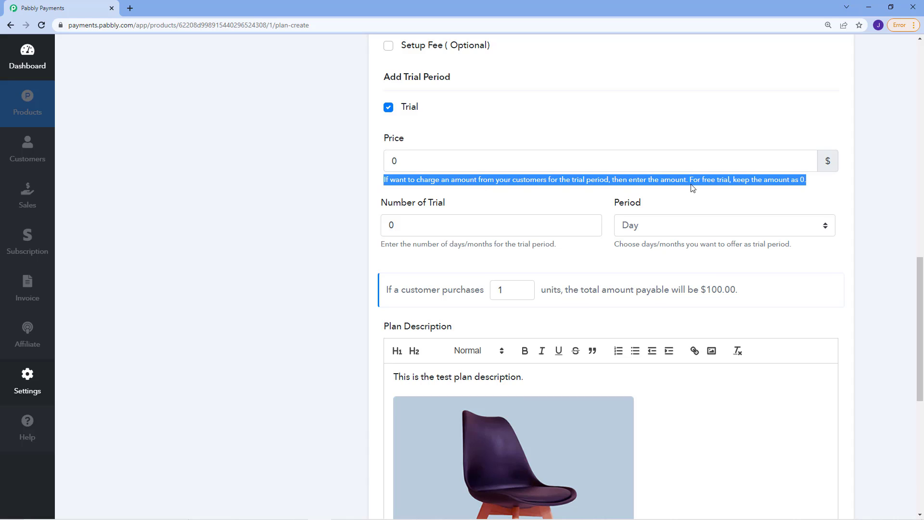
{"action": "left_click", "coordinate": [517, 201]}
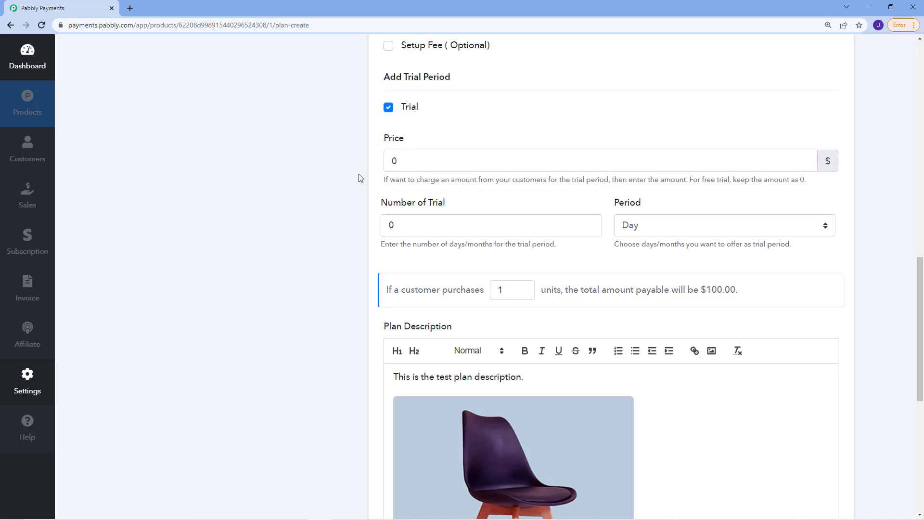
{"action": "left_click", "coordinate": [388, 109]}
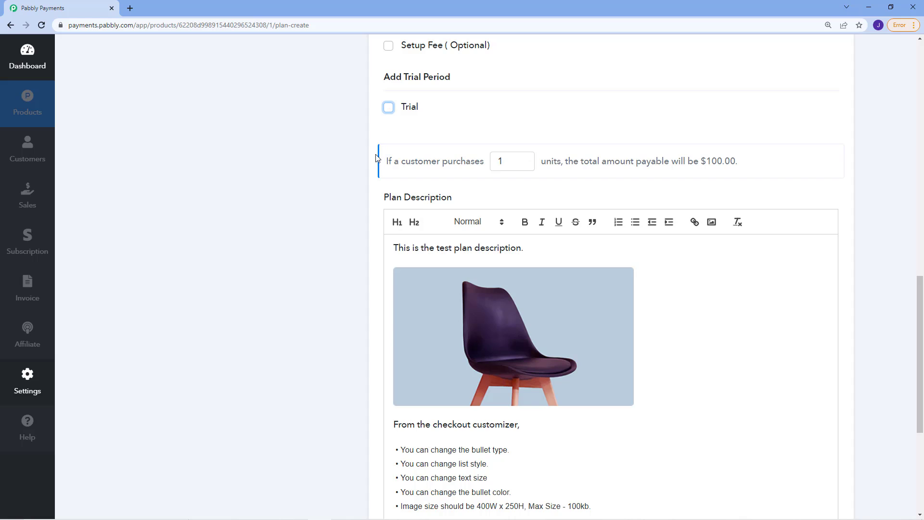
{"action": "left_click", "coordinate": [376, 129]}
- Preview the total amount payable when a customer purchases 100 units and 10 units
{"action": "left_click", "coordinate": [511, 162]}
{"action": "type", "text": "00"}
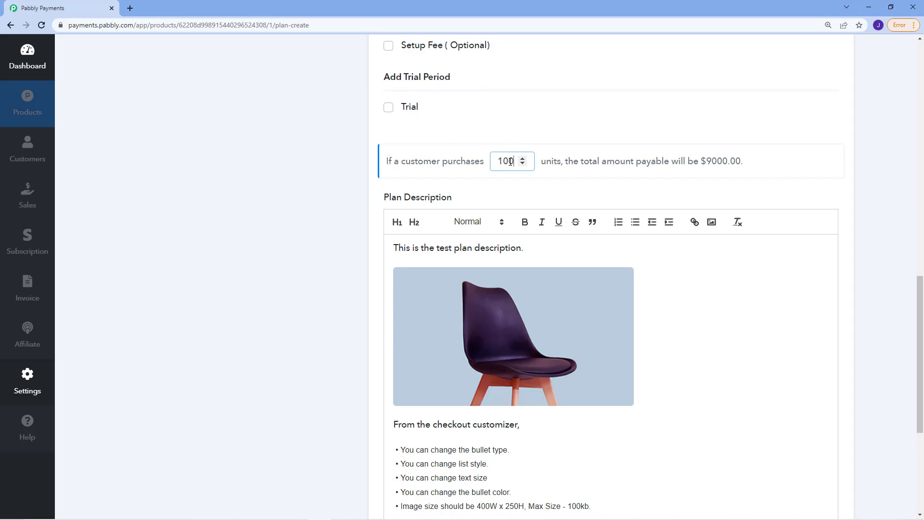
{"action": "key", "text": "BackSpace"}
{"action": "key", "text": "BackSpace"}
{"action": "type", "text": "10"}
{"action": "key", "text": "BackSpace"}
{"action": "key", "text": "BackSpace"}
{"action": "type", "text": "0"}
{"action": "left_click", "coordinate": [511, 185]}
- Replace the first line of the plan description with "Wireless Headphones with Long Battery Life and IP68 Certification"
{"action": "scroll", "coordinate": [528, 177], "scroll_direction": "down", "scroll_amount": 2}
{"action": "left_click_drag", "start_coordinate": [525, 150], "coordinate": [392, 153]}
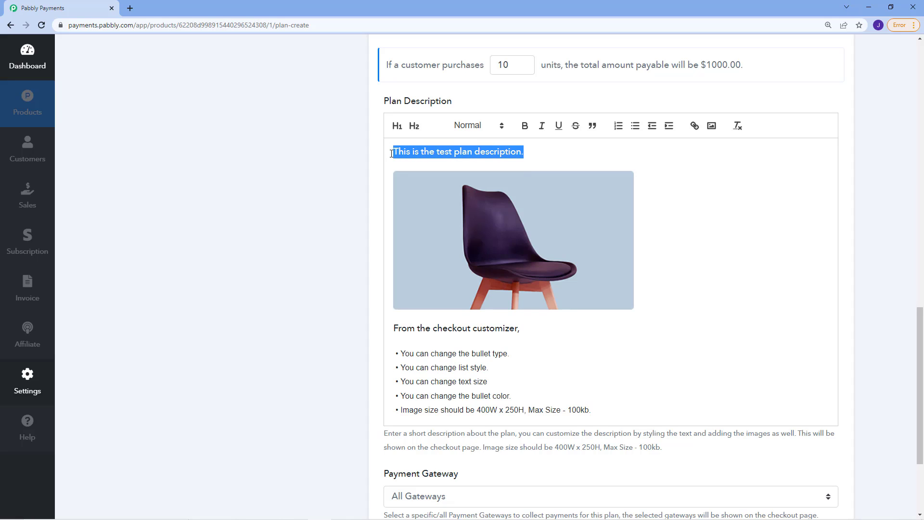
{"action": "key", "text": "BackSpace"}
{"action": "type", "text": "Wireless Headphones with Long Battery Life and IP68 Certification"}
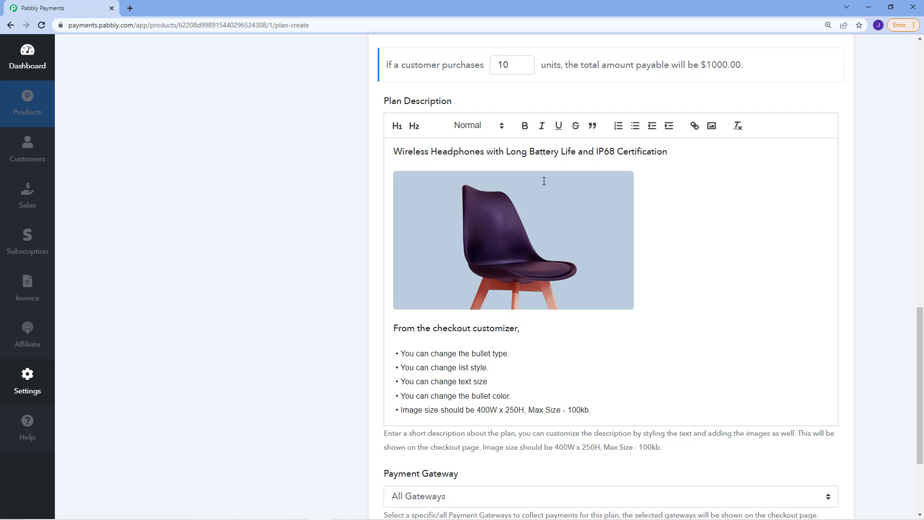
- Format the headphones line in the plan description as bold, italic and underlined
{"action": "scroll", "coordinate": [738, 177], "scroll_direction": "up", "scroll_amount": 1}
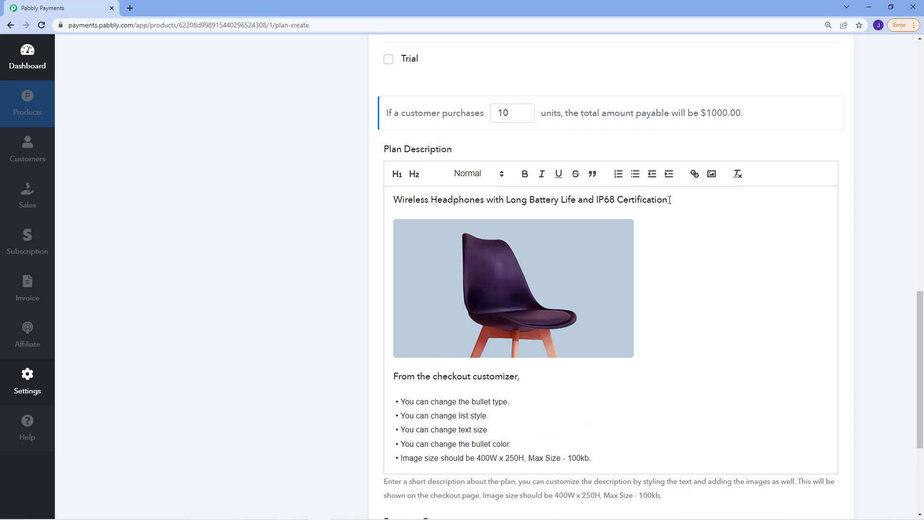
{"action": "left_click_drag", "start_coordinate": [670, 200], "coordinate": [392, 198]}
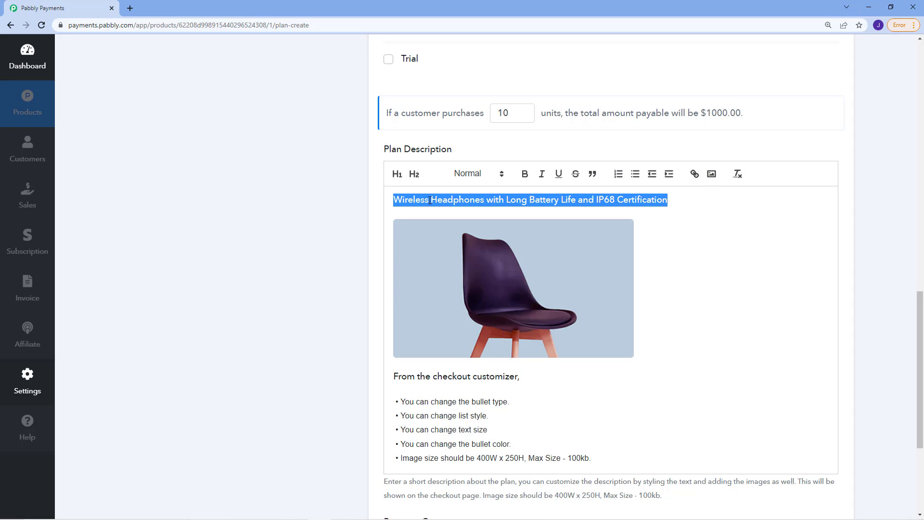
{"action": "left_click", "coordinate": [525, 177]}
{"action": "left_click", "coordinate": [541, 177]}
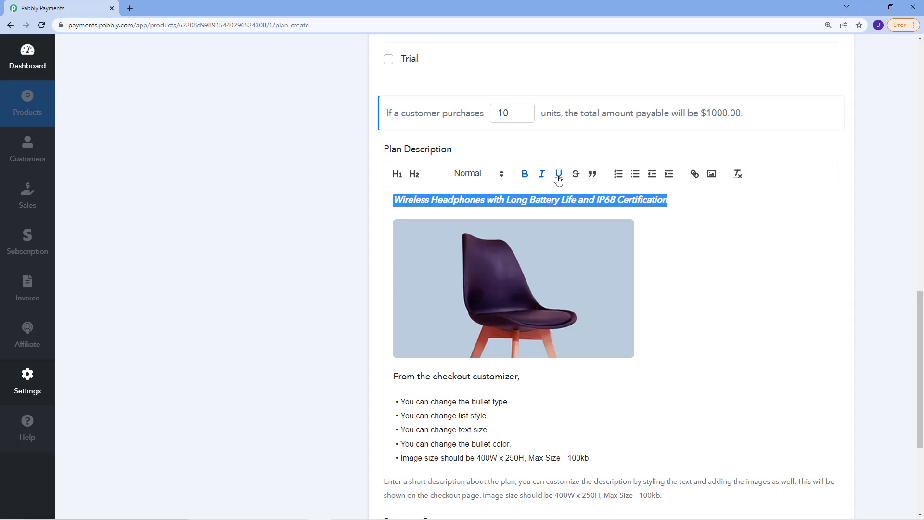
{"action": "left_click", "coordinate": [559, 179]}
{"action": "left_click", "coordinate": [671, 177]}
{"action": "left_click", "coordinate": [653, 177]}
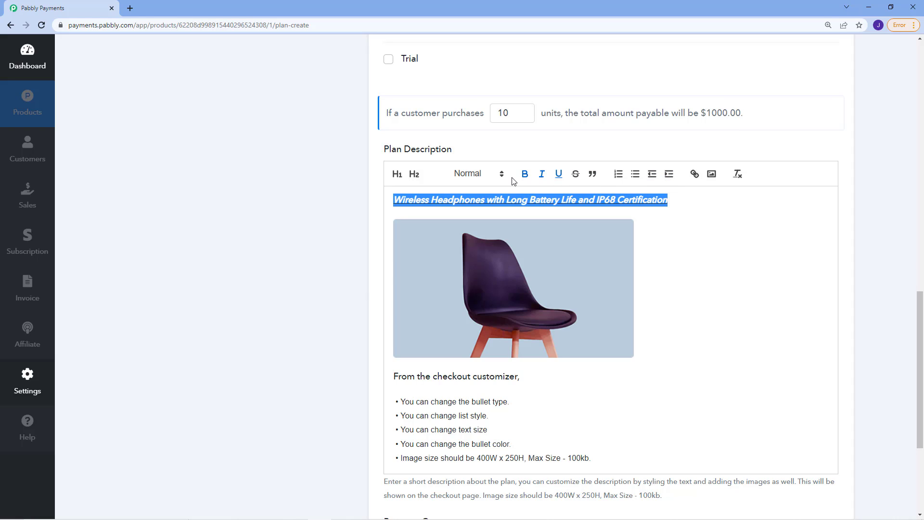
- Turn the headphones line into a hyperlink, keeping the suggested link text
{"action": "left_click", "coordinate": [695, 174]}
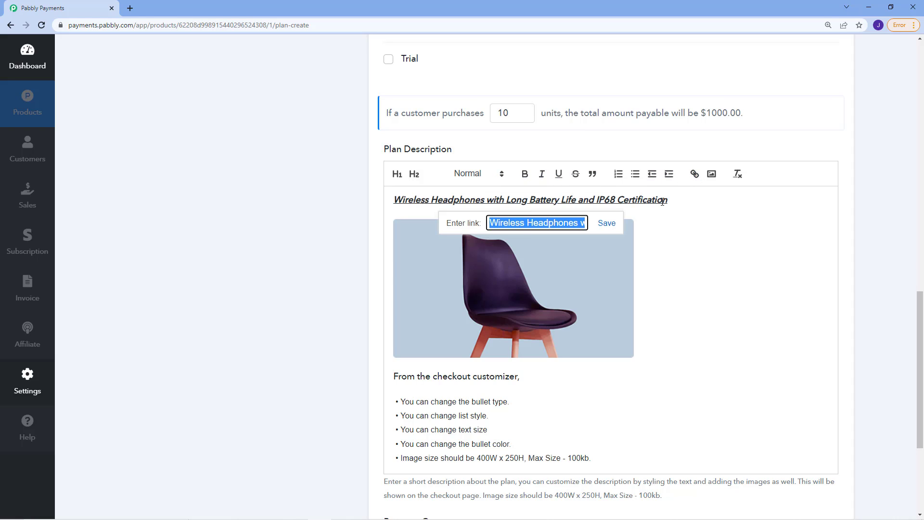
{"action": "left_click", "coordinate": [609, 224]}
{"action": "left_click", "coordinate": [694, 210]}
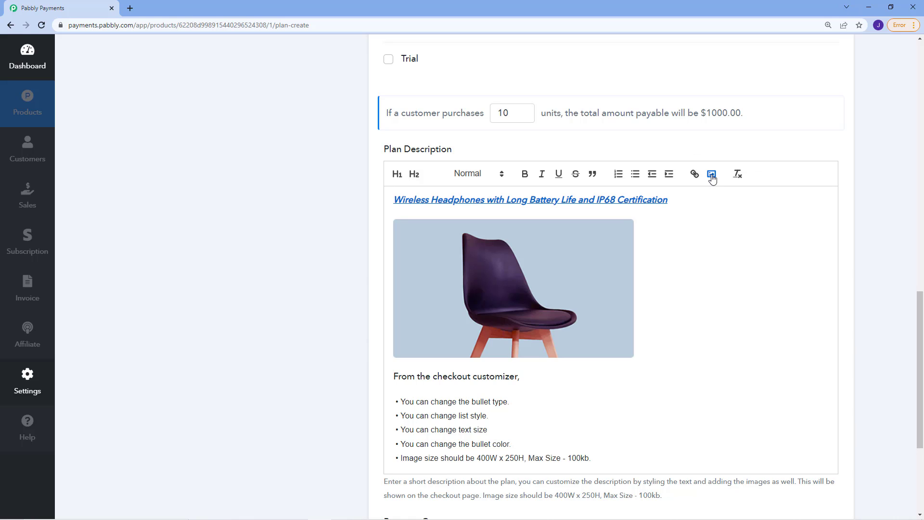
- Replace the chair image in the plan description with the picture of red and black headphones
{"action": "key", "text": "BackSpace"}
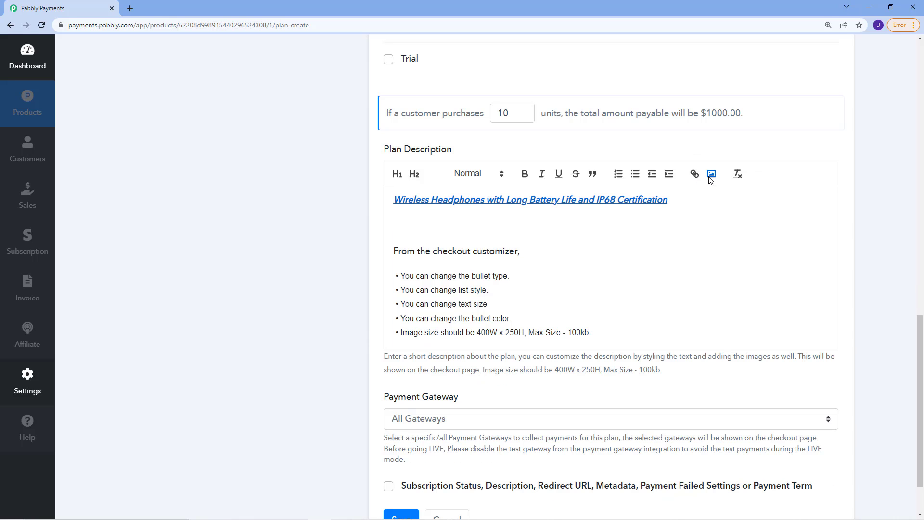
{"action": "left_click", "coordinate": [711, 177]}
{"action": "double_click", "coordinate": [120, 94]}
- Replace the text below the image with four lines: 48 Hour Battery Back up, IP68 Certification, Wide Bluetooth Range and Lightweight
{"action": "scroll", "coordinate": [529, 322], "scroll_direction": "down", "scroll_amount": 3}
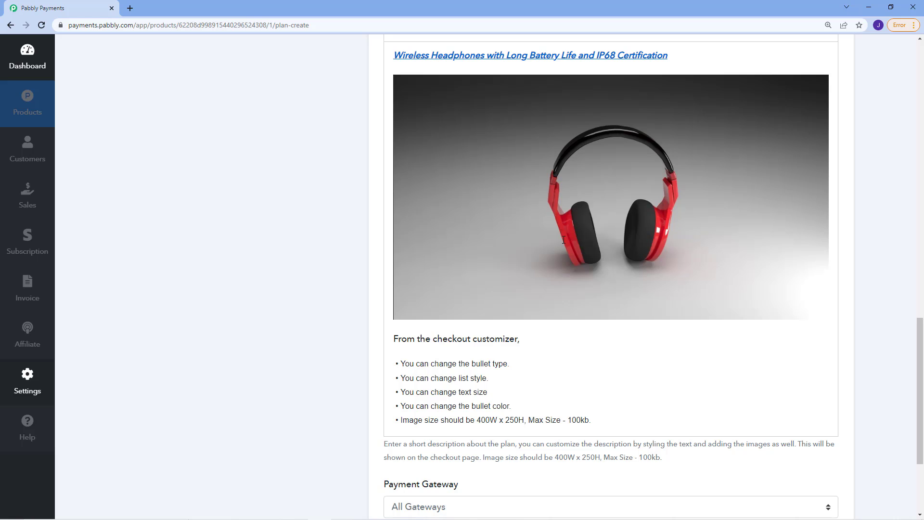
{"action": "left_click_drag", "start_coordinate": [600, 420], "coordinate": [392, 338]}
{"action": "key", "text": "BackSpace"}
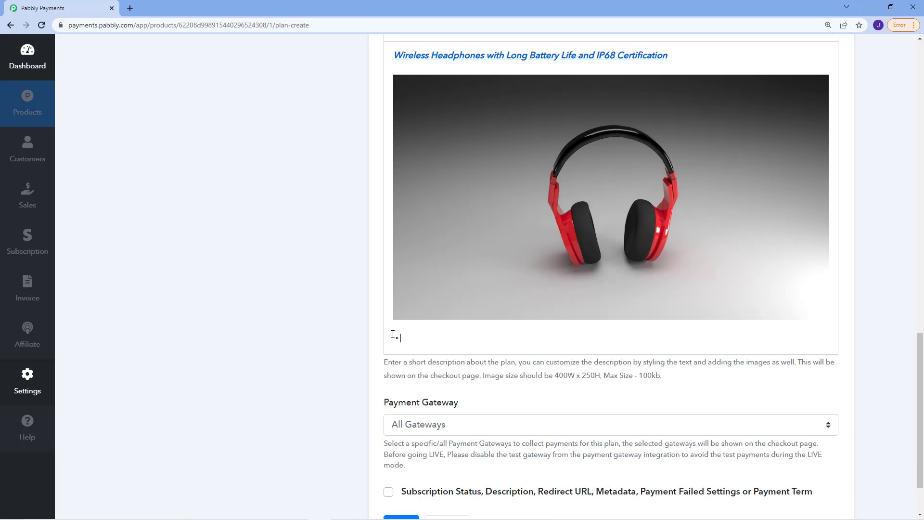
{"action": "type", "text": "48 Hour Battery Back up IP68 Certification Wide Bluetooth Range Lightweight"}
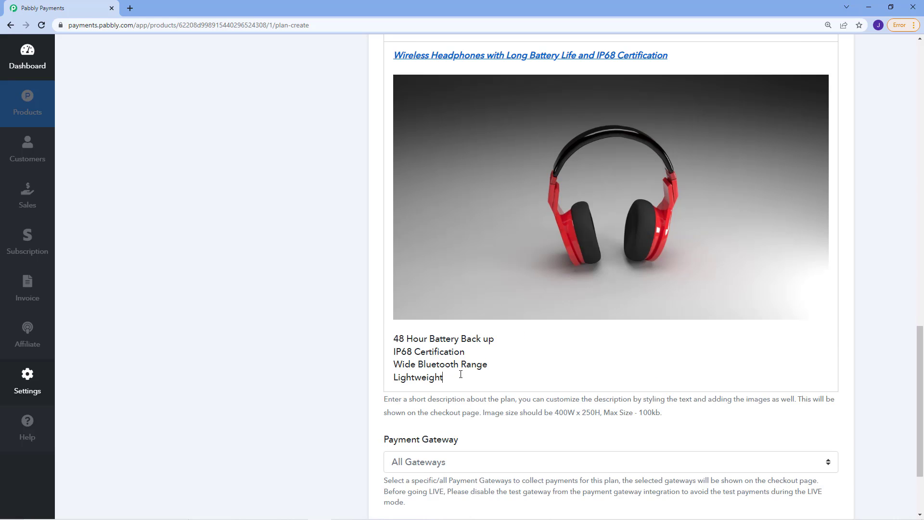
- Format the four feature lines below the headphones image as a bulleted list
{"action": "left_click_drag", "start_coordinate": [443, 378], "coordinate": [392, 338]}
{"action": "scroll", "coordinate": [546, 264], "scroll_direction": "up", "scroll_amount": 1}
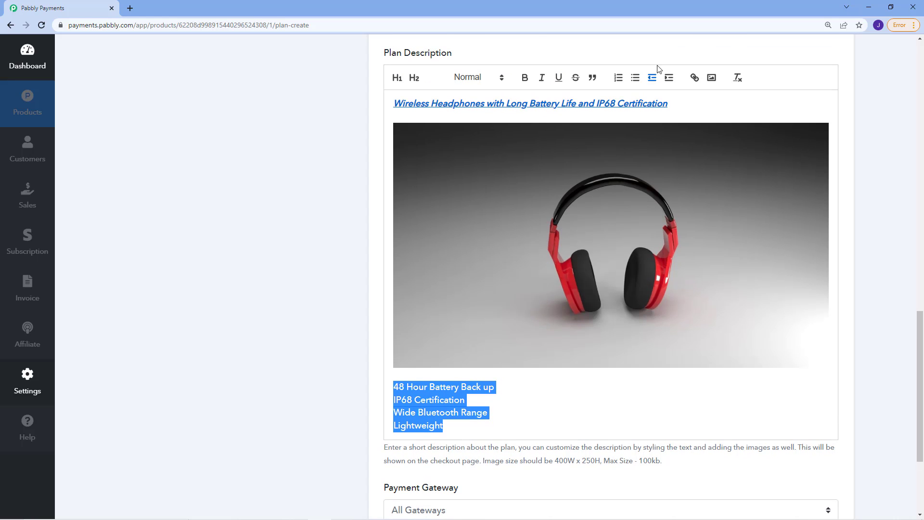
{"action": "left_click", "coordinate": [618, 85]}
{"action": "left_click", "coordinate": [633, 81]}
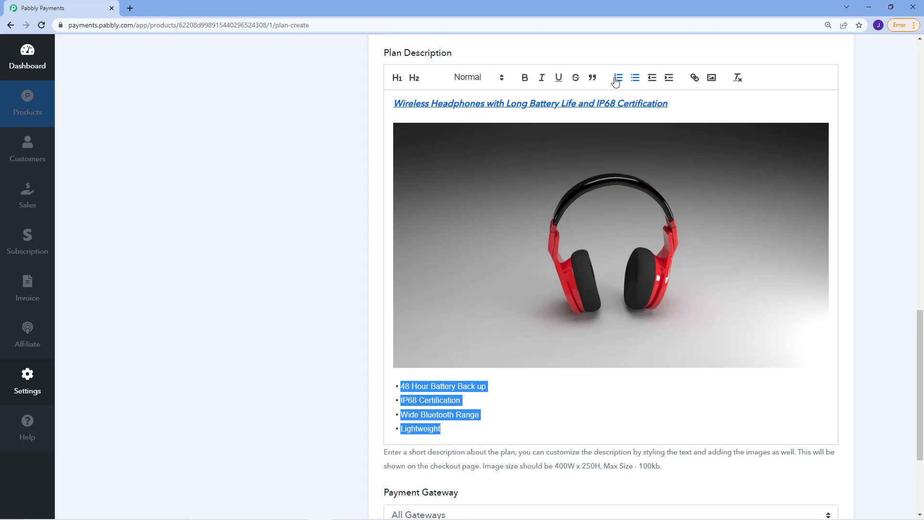
{"action": "left_click", "coordinate": [617, 81]}
{"action": "left_click", "coordinate": [634, 80]}
{"action": "scroll", "coordinate": [488, 380], "scroll_direction": "down", "scroll_amount": 2}
{"action": "left_click", "coordinate": [471, 358]}
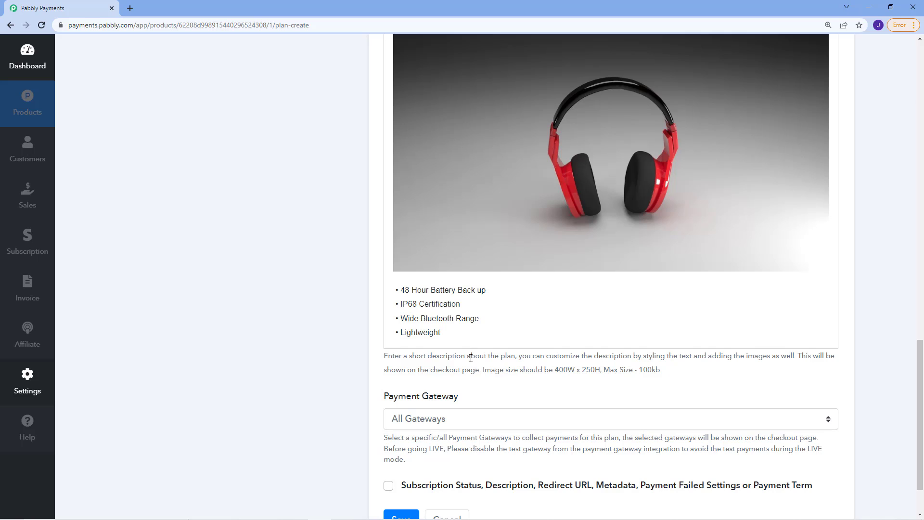
- Choose All Gateways as the payment gateway option for the plan
{"action": "scroll", "coordinate": [457, 334], "scroll_direction": "up", "scroll_amount": 3}
{"action": "scroll", "coordinate": [458, 388], "scroll_direction": "down", "scroll_amount": 4}
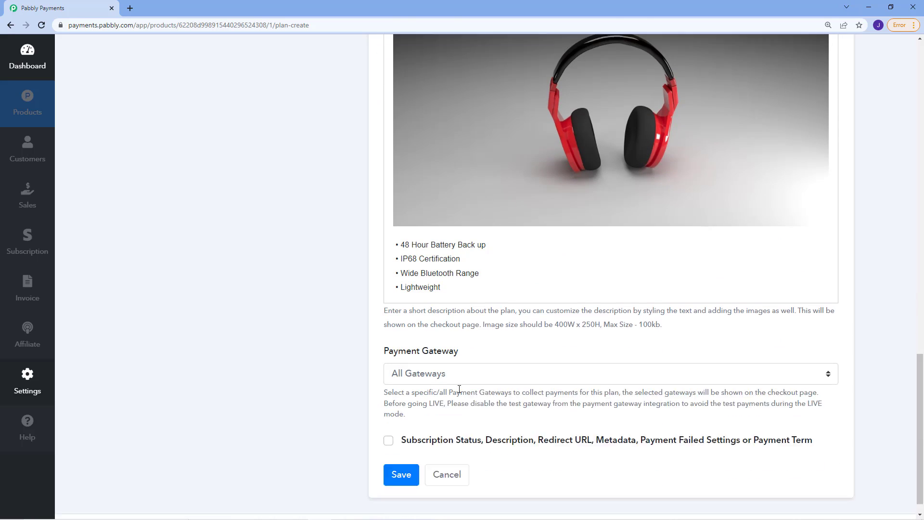
{"action": "left_click", "coordinate": [438, 354]}
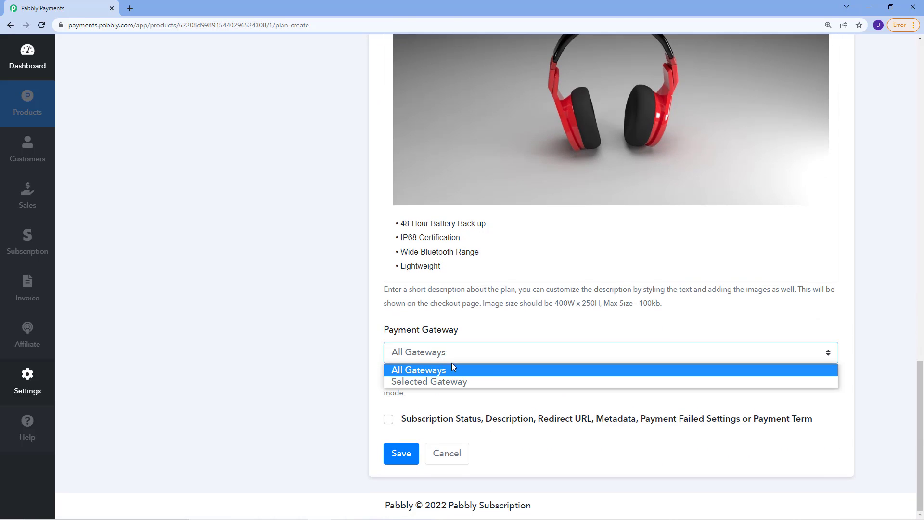
{"action": "left_click", "coordinate": [480, 367]}
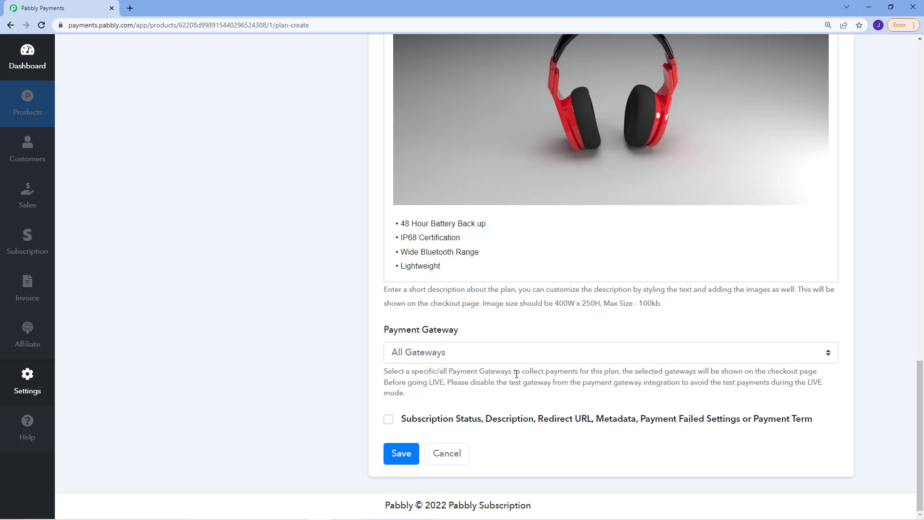
- Try the Selected Gateway option for the plan, view its gateway search choices, and return the option to All Gateways
{"action": "left_click", "coordinate": [505, 365]}
{"action": "left_click", "coordinate": [509, 377]}
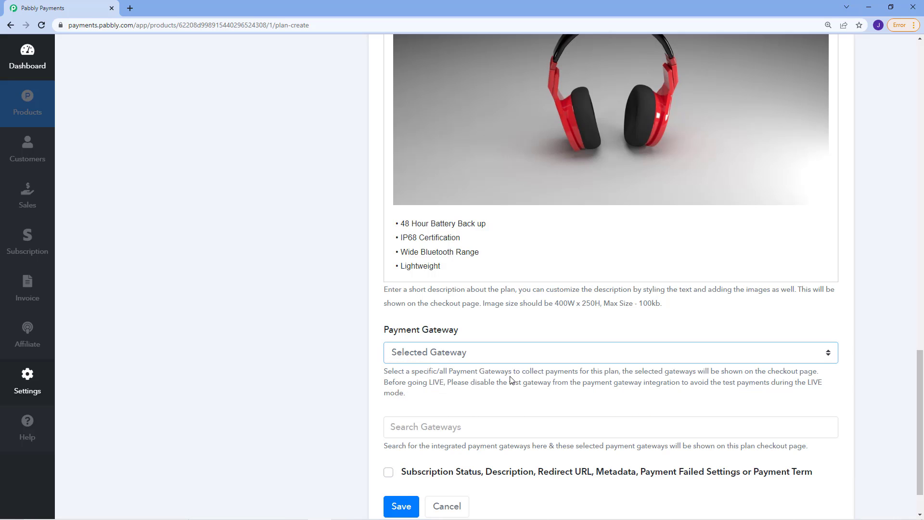
{"action": "scroll", "coordinate": [480, 399], "scroll_direction": "down", "scroll_amount": 1}
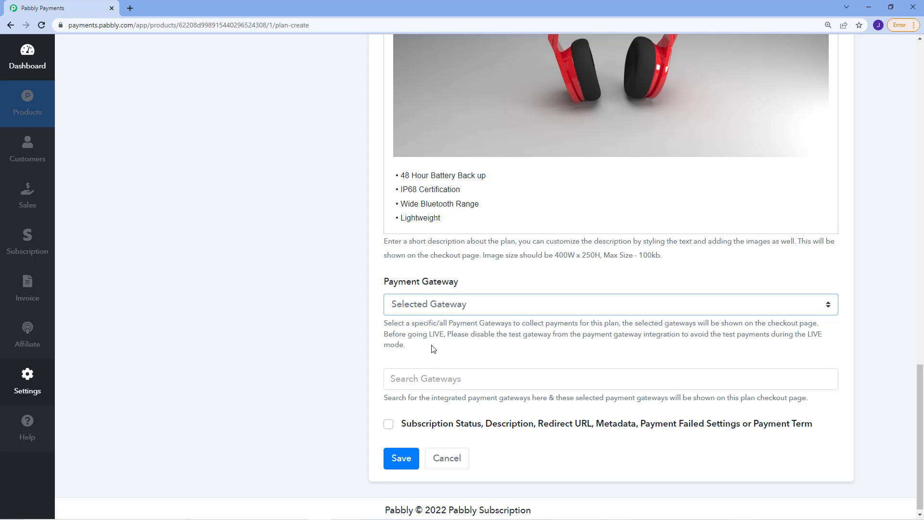
{"action": "left_click", "coordinate": [458, 383]}
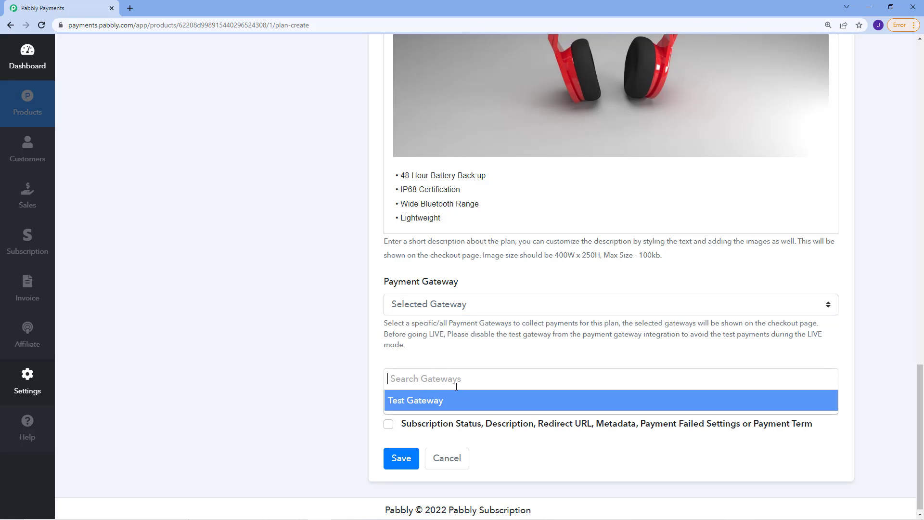
{"action": "left_click", "coordinate": [416, 348]}
{"action": "left_click", "coordinate": [430, 309]}
{"action": "left_click", "coordinate": [429, 318]}
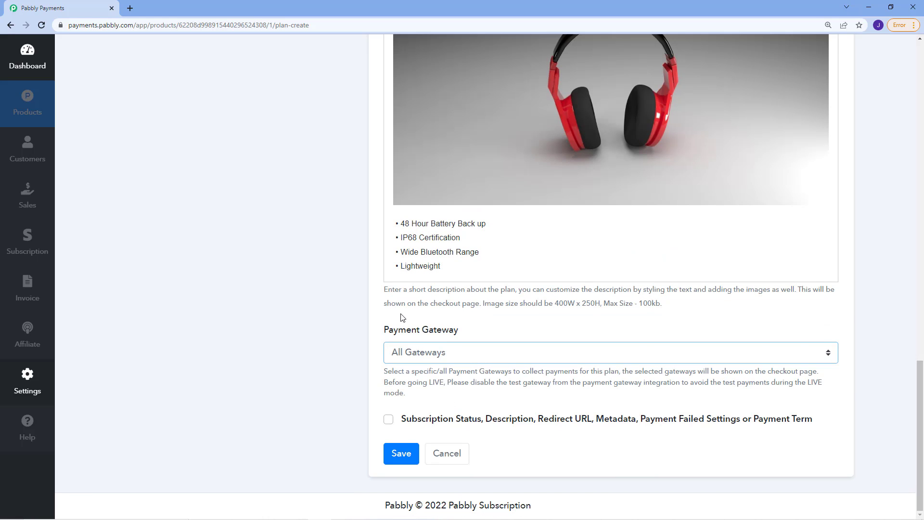
- Review the completed plan form and enable the extra options for subscription status, redirect URL, metadata, payment failed settings and payment term
{"action": "scroll", "coordinate": [450, 336], "scroll_direction": "up", "scroll_amount": 15}
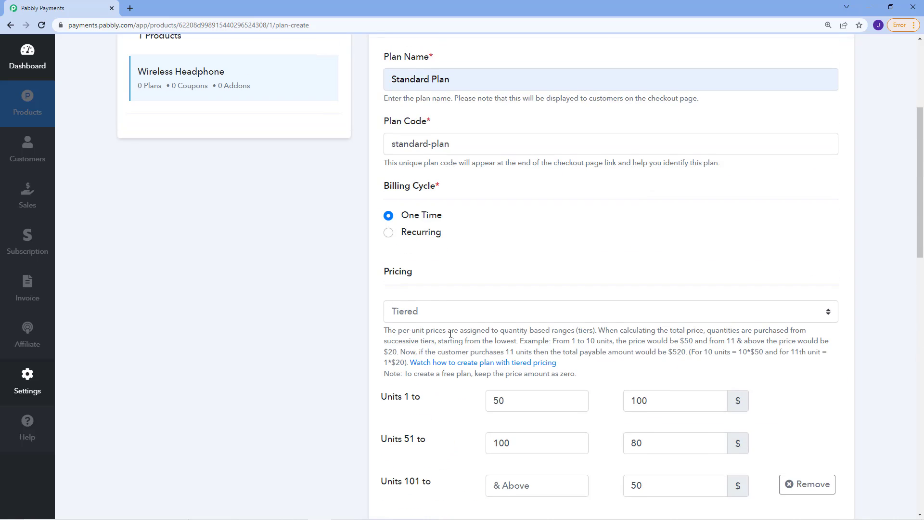
{"action": "scroll", "coordinate": [450, 335], "scroll_direction": "up", "scroll_amount": 4}
{"action": "scroll", "coordinate": [449, 337], "scroll_direction": "down", "scroll_amount": 14}
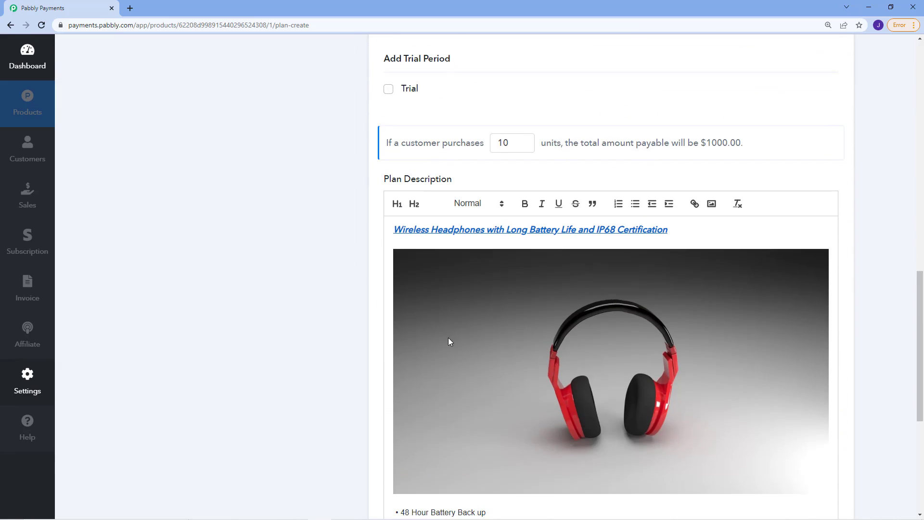
{"action": "scroll", "coordinate": [449, 342], "scroll_direction": "down", "scroll_amount": 6}
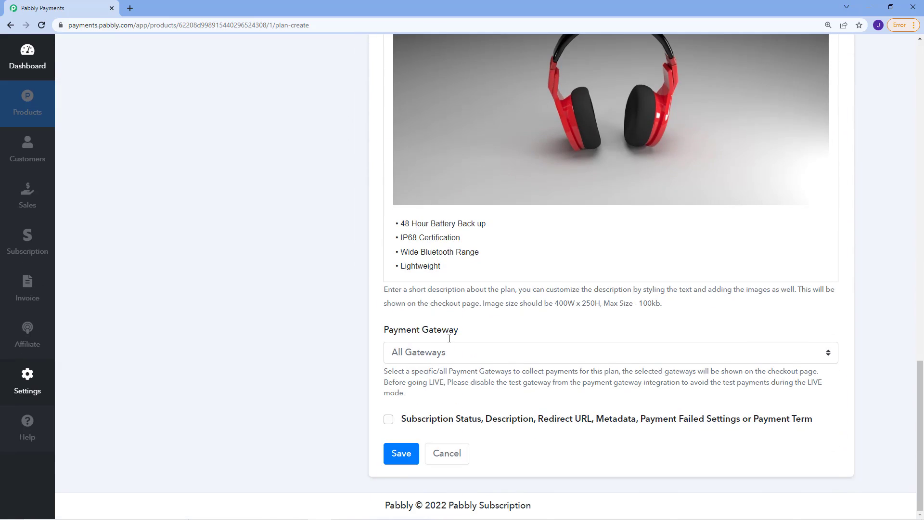
{"action": "left_click", "coordinate": [389, 419]}
{"action": "scroll", "coordinate": [419, 411], "scroll_direction": "down", "scroll_amount": 3}
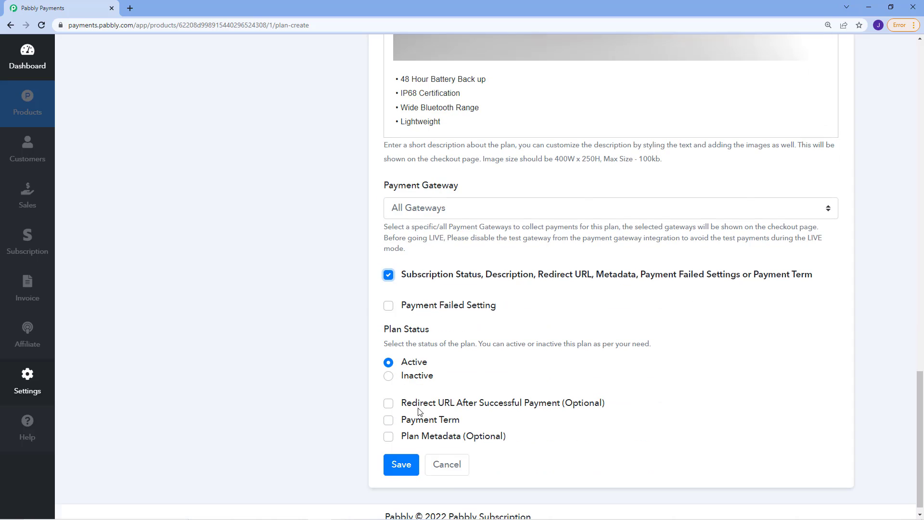
- Enable the Payment Failed Setting, inspect its payment gateway choices, and turn the setting off again
{"action": "left_click", "coordinate": [388, 306]}
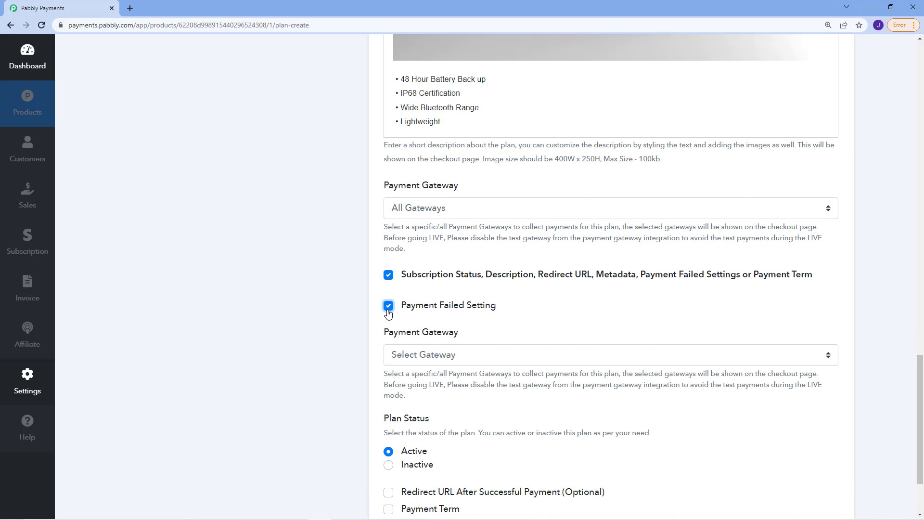
{"action": "left_click", "coordinate": [407, 360]}
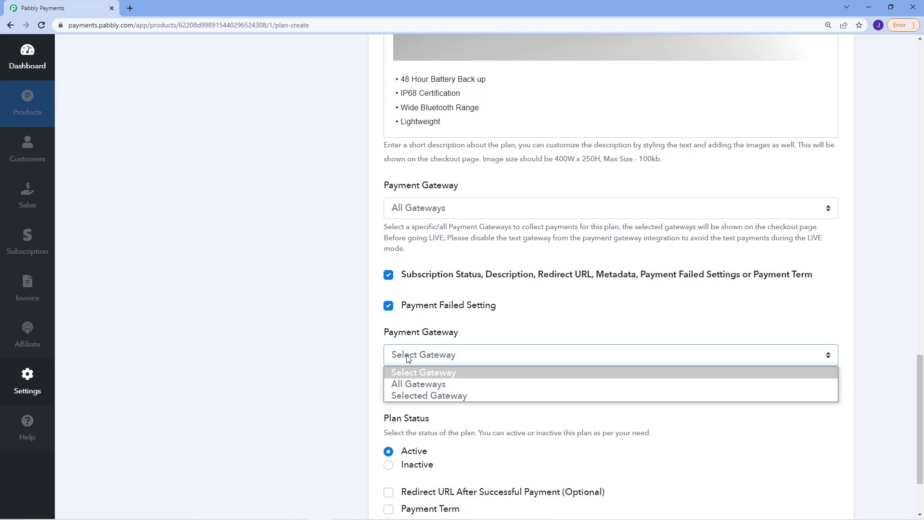
{"action": "left_click", "coordinate": [407, 359]}
{"action": "left_click", "coordinate": [398, 357]}
{"action": "left_click", "coordinate": [412, 382]}
{"action": "left_click", "coordinate": [389, 308]}
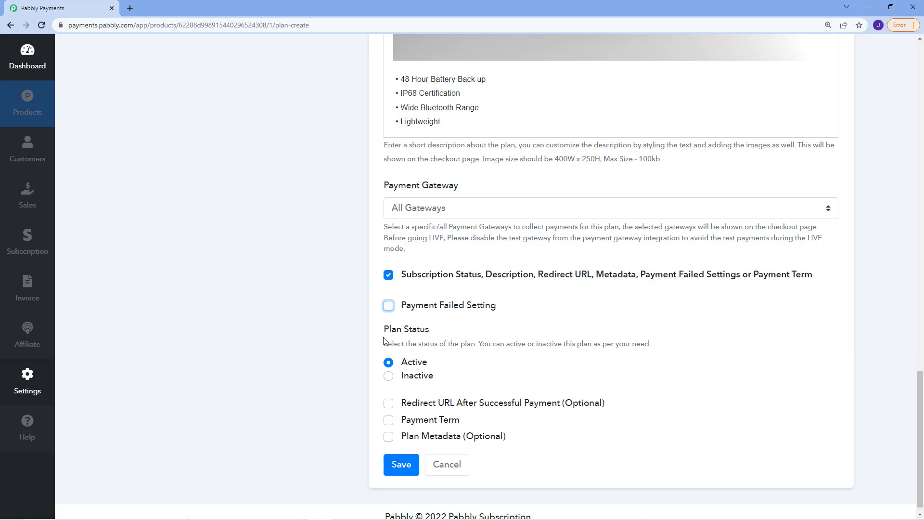
- Switch the plan status to Inactive and back to Active, and try the redirect URL option before disabling it
{"action": "left_click", "coordinate": [388, 375]}
{"action": "left_click", "coordinate": [388, 362]}
{"action": "scroll", "coordinate": [382, 356], "scroll_direction": "down", "scroll_amount": 1}
{"action": "left_click", "coordinate": [389, 392]}
{"action": "scroll", "coordinate": [391, 395], "scroll_direction": "down", "scroll_amount": 3}
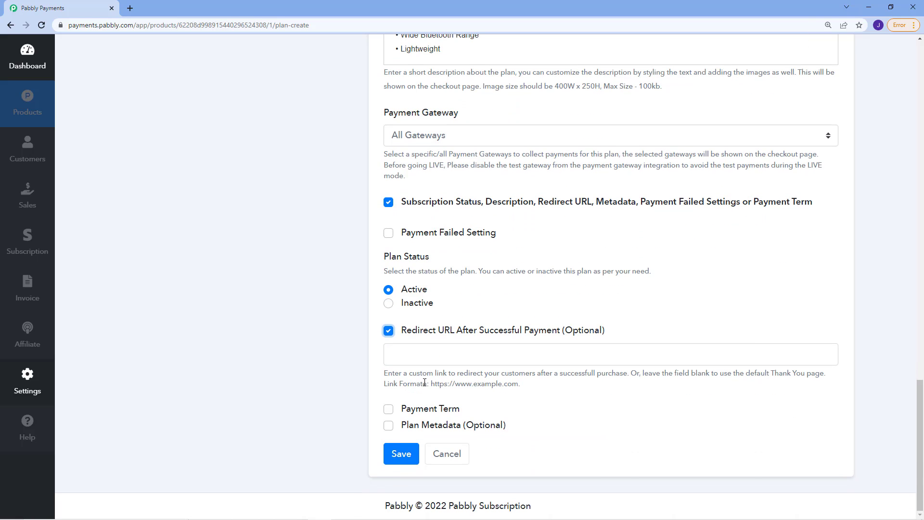
{"action": "mouse_move", "coordinate": [413, 383]}
{"action": "left_mouse_down"}
{"action": "mouse_move", "coordinate": [530, 389]}
{"action": "mouse_move", "coordinate": [413, 384]}
{"action": "left_mouse_up"}
{"action": "left_click", "coordinate": [530, 389]}
{"action": "left_click", "coordinate": [385, 382]}
{"action": "left_click_drag", "start_coordinate": [444, 384], "coordinate": [602, 383]}
{"action": "left_click", "coordinate": [396, 348]}
{"action": "left_click", "coordinate": [389, 334]}
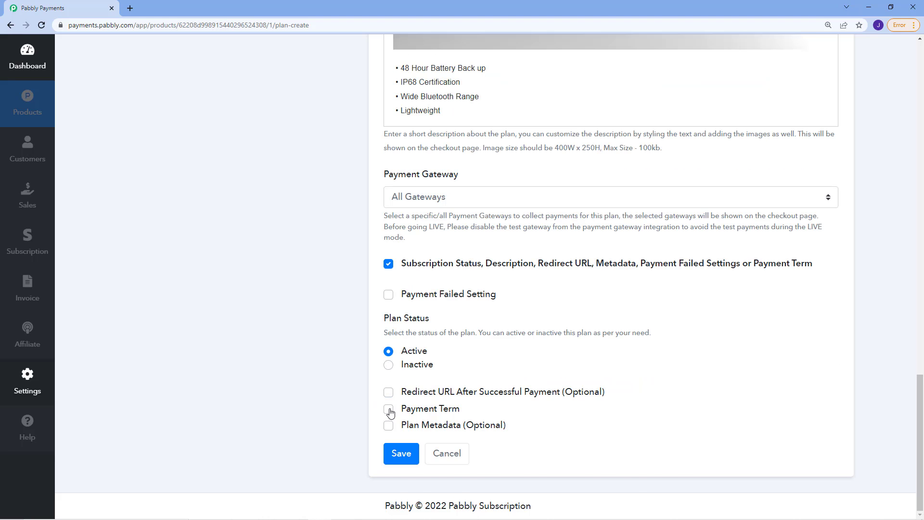
- Enable the Payment Term option, examine its available terms and explanatory note, and disable it without choosing a term
{"action": "left_click", "coordinate": [389, 410]}
{"action": "scroll", "coordinate": [414, 385], "scroll_direction": "down", "scroll_amount": 2}
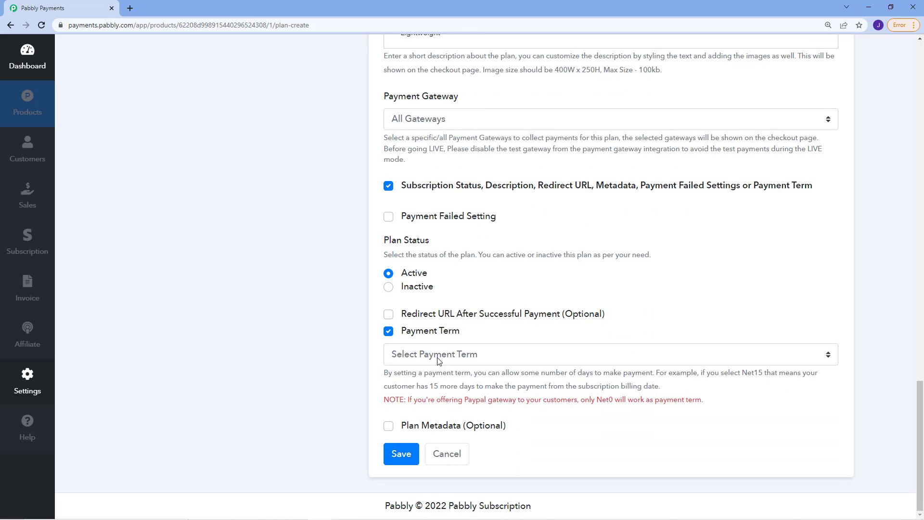
{"action": "left_click", "coordinate": [437, 357]}
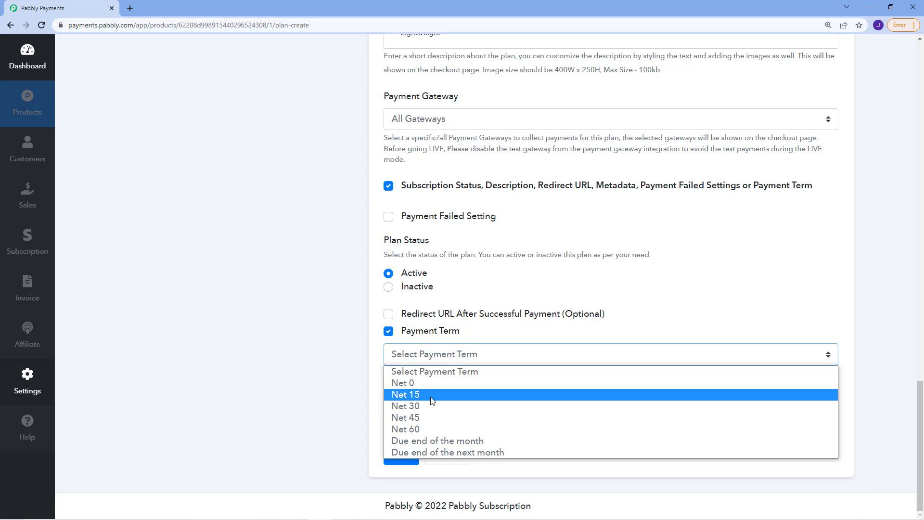
{"action": "left_click", "coordinate": [481, 333]}
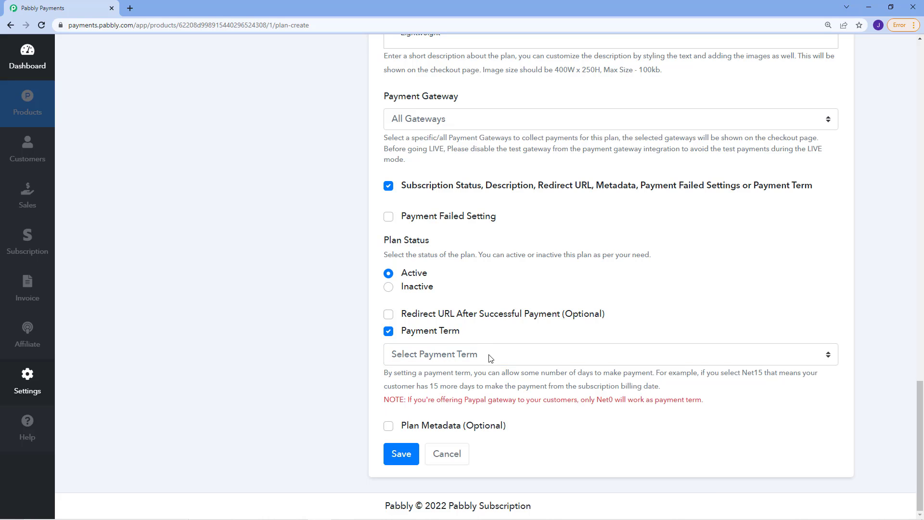
{"action": "left_click_drag", "start_coordinate": [430, 385], "coordinate": [672, 385]}
{"action": "left_click", "coordinate": [672, 385]}
{"action": "left_click", "coordinate": [415, 357]}
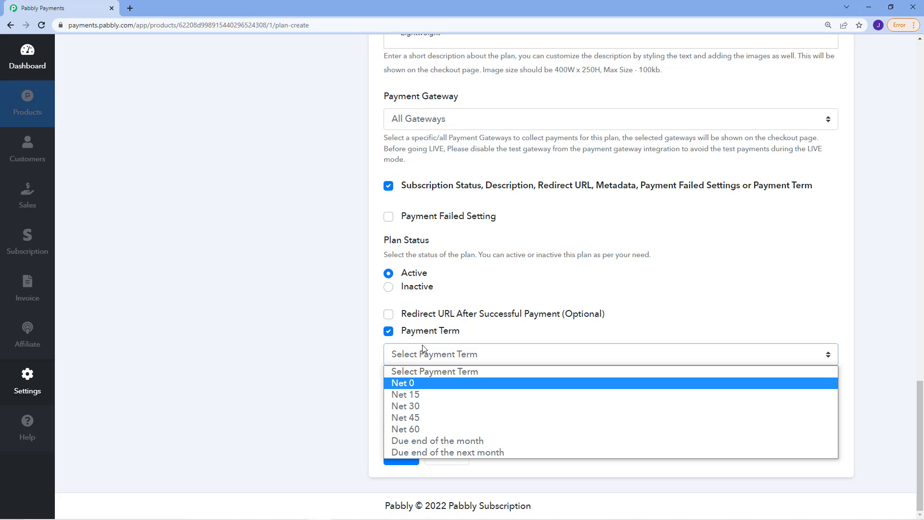
{"action": "left_click", "coordinate": [435, 331]}
{"action": "left_click", "coordinate": [434, 331]}
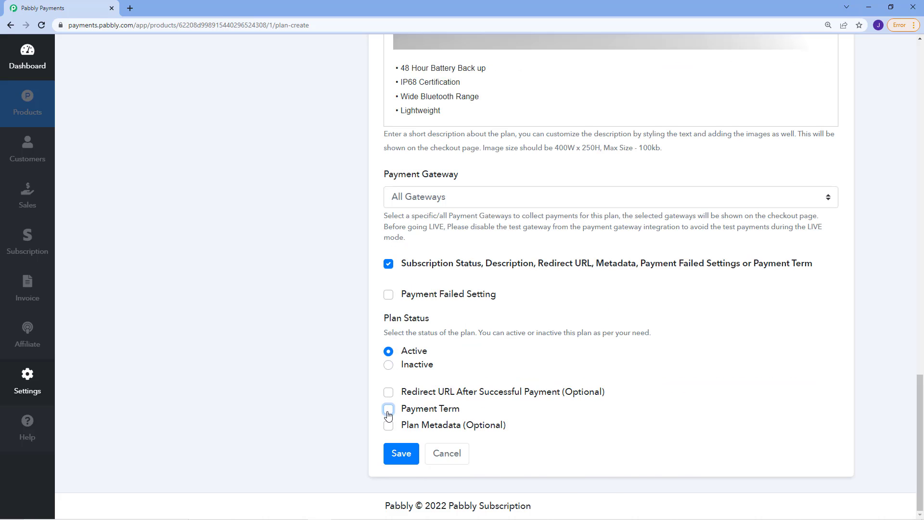
- Re-enable the Payment Term option to look over the list of terms once more, and switch it off
{"action": "left_click", "coordinate": [389, 412]}
{"action": "scroll", "coordinate": [390, 418], "scroll_direction": "down", "scroll_amount": 1}
{"action": "left_click", "coordinate": [414, 384]}
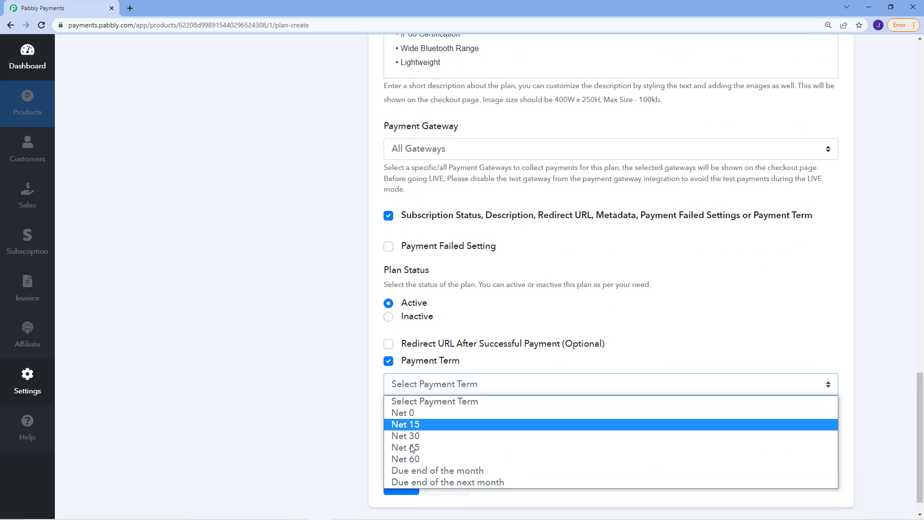
{"action": "left_click", "coordinate": [413, 365]}
{"action": "left_click", "coordinate": [412, 365]}
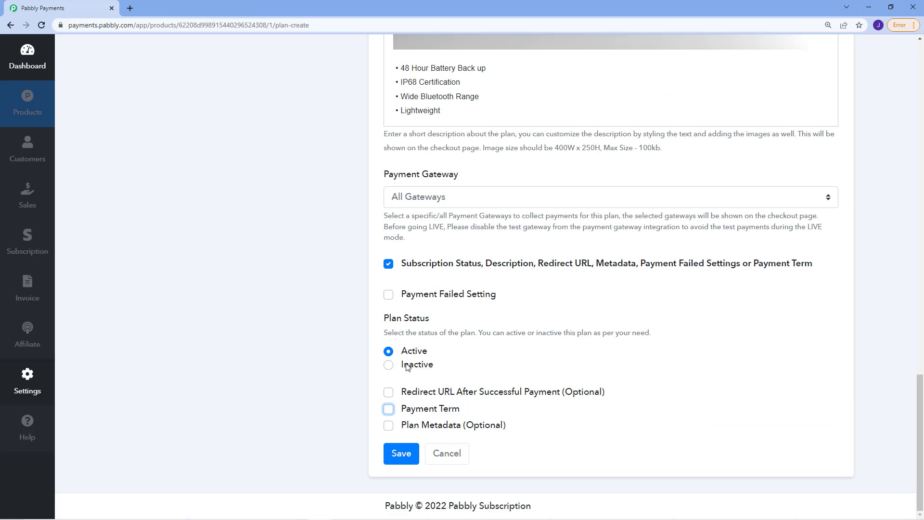
- Enable the optional Plan Metadata field and read its example for assigning product limits, leaving the field empty
{"action": "left_click", "coordinate": [389, 426]}
{"action": "scroll", "coordinate": [423, 409], "scroll_direction": "down", "scroll_amount": 2}
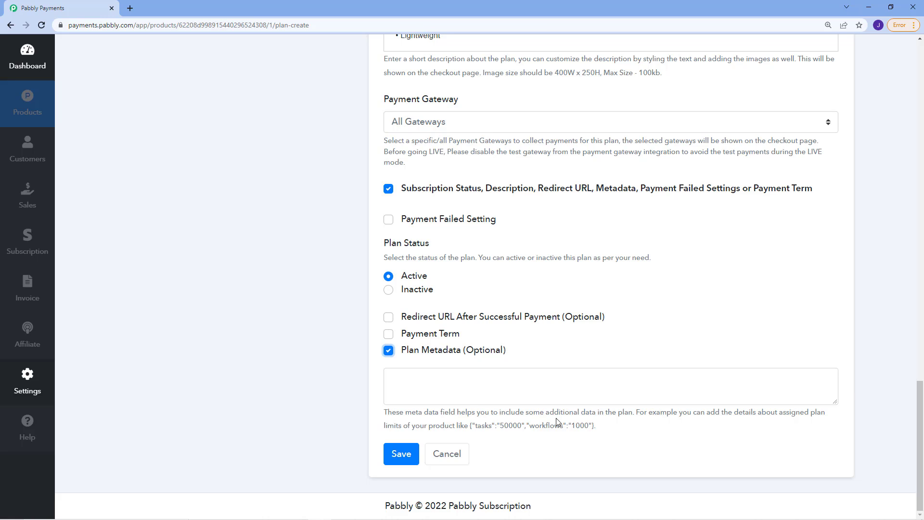
{"action": "left_click_drag", "start_coordinate": [385, 412], "coordinate": [624, 416]}
{"action": "left_click", "coordinate": [633, 428]}
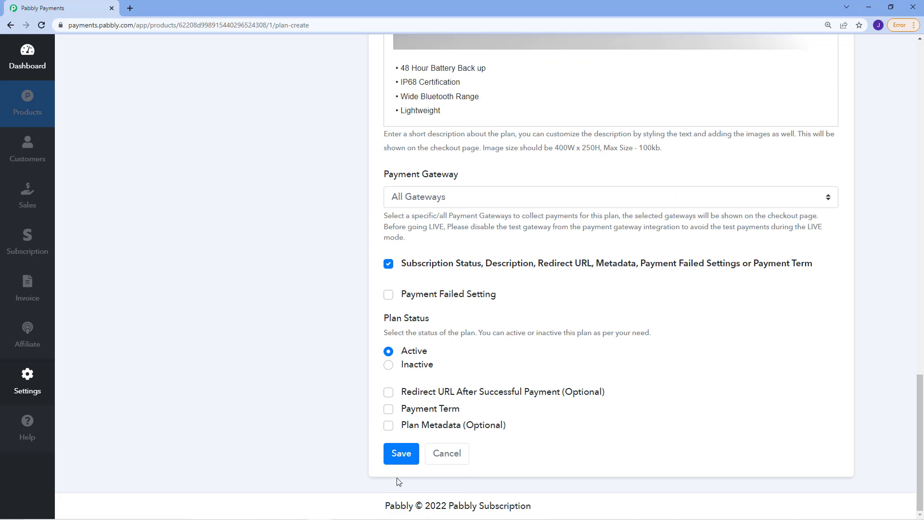
- Save the Standard Plan and open its checkout page to review the customer fields, payment section and plan details
{"action": "left_click", "coordinate": [403, 457]}
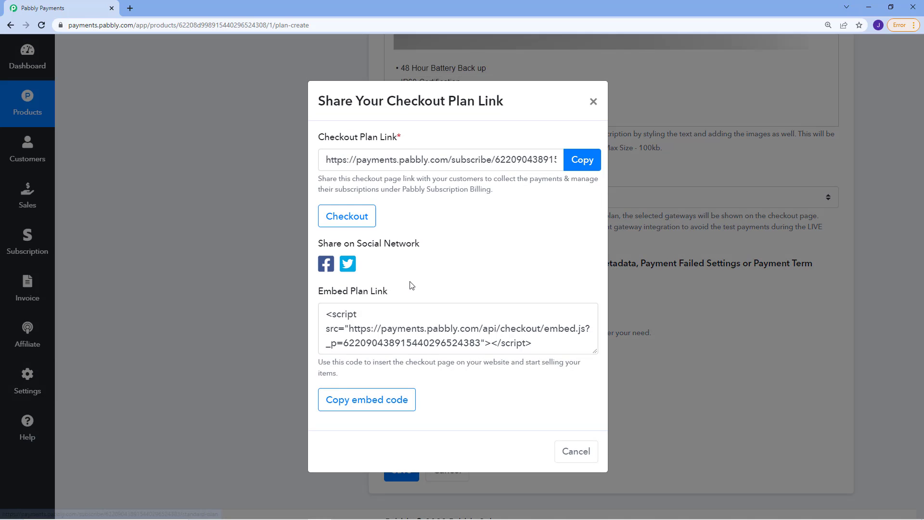
{"action": "left_click", "coordinate": [357, 216]}
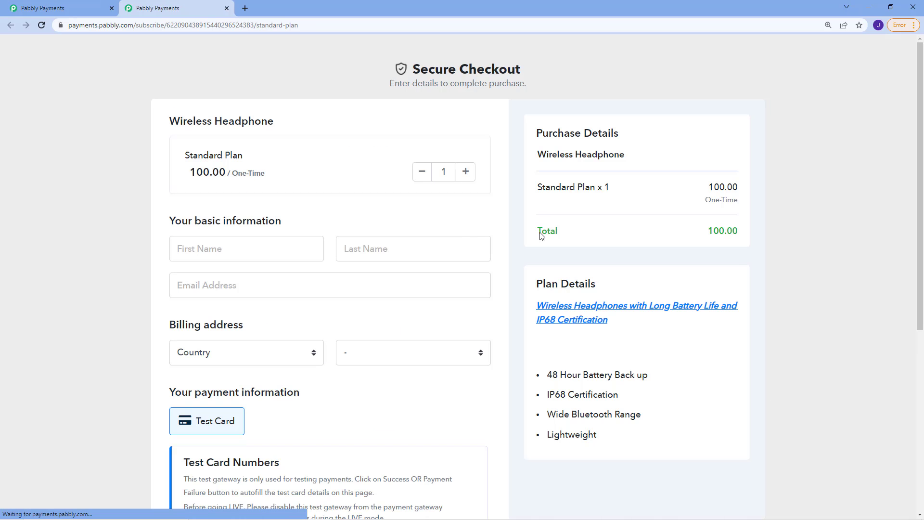
{"action": "scroll", "coordinate": [435, 369], "scroll_direction": "down", "scroll_amount": 5}
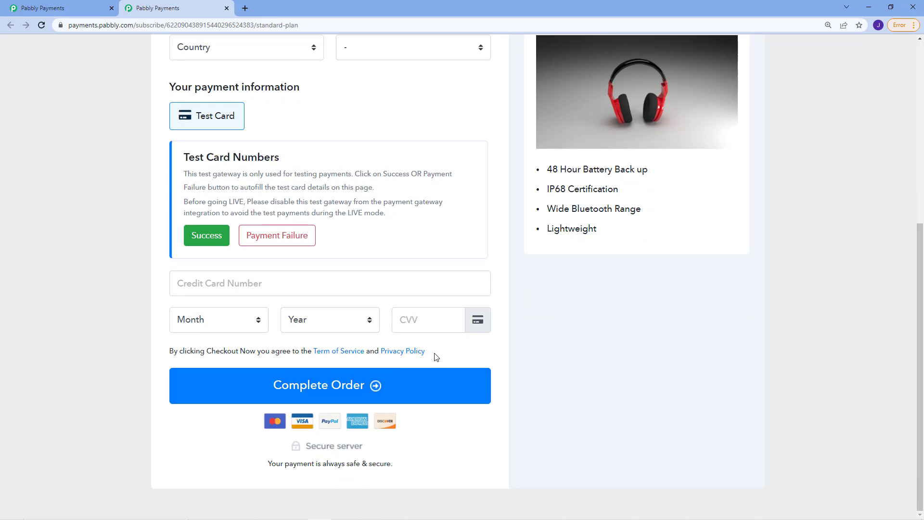
{"action": "scroll", "coordinate": [434, 357], "scroll_direction": "up", "scroll_amount": 6}
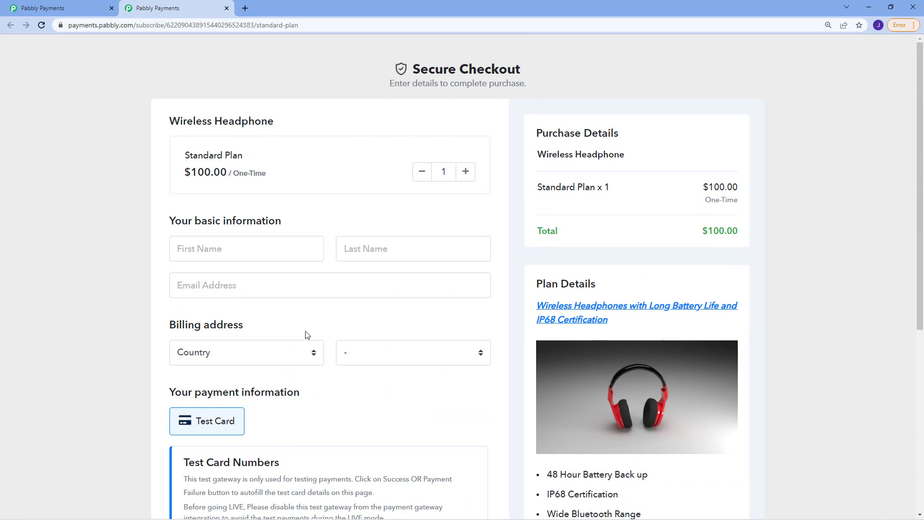
{"action": "scroll", "coordinate": [318, 341], "scroll_direction": "down", "scroll_amount": 5}
{"action": "scroll", "coordinate": [332, 288], "scroll_direction": "up", "scroll_amount": 5}
{"action": "scroll", "coordinate": [684, 313], "scroll_direction": "down", "scroll_amount": 2}
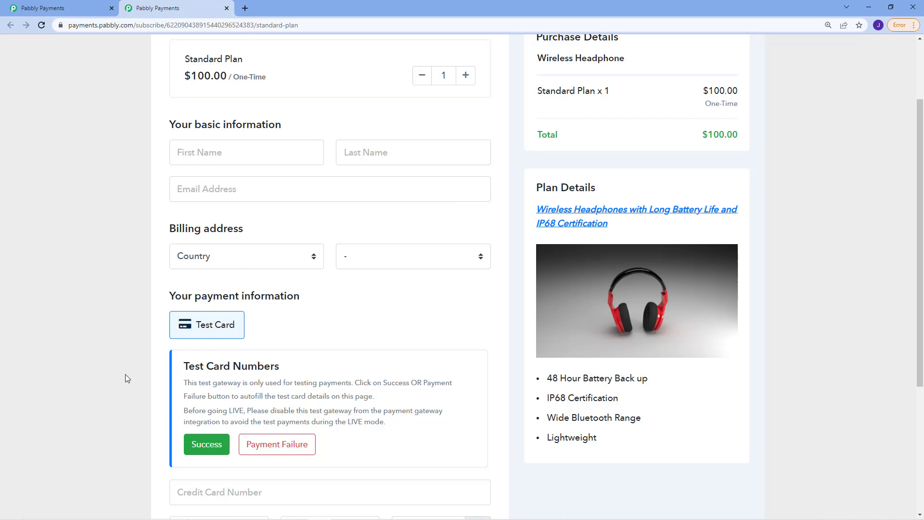
{"action": "scroll", "coordinate": [380, 422], "scroll_direction": "up", "scroll_amount": 2}
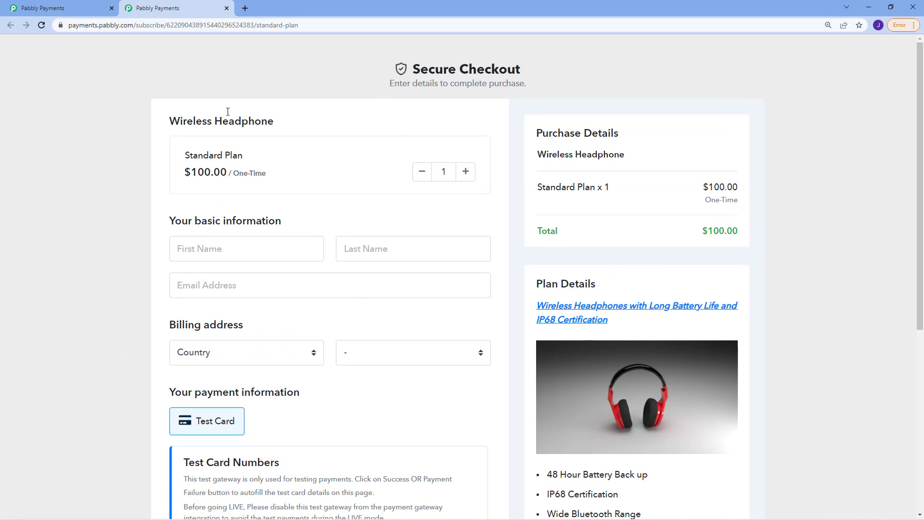
- Try the quantity controls on the checkout page, set the Standard Plan quantity to 80, and check the order total
{"action": "left_click", "coordinate": [451, 176]}
{"action": "double_click", "coordinate": [466, 172]}
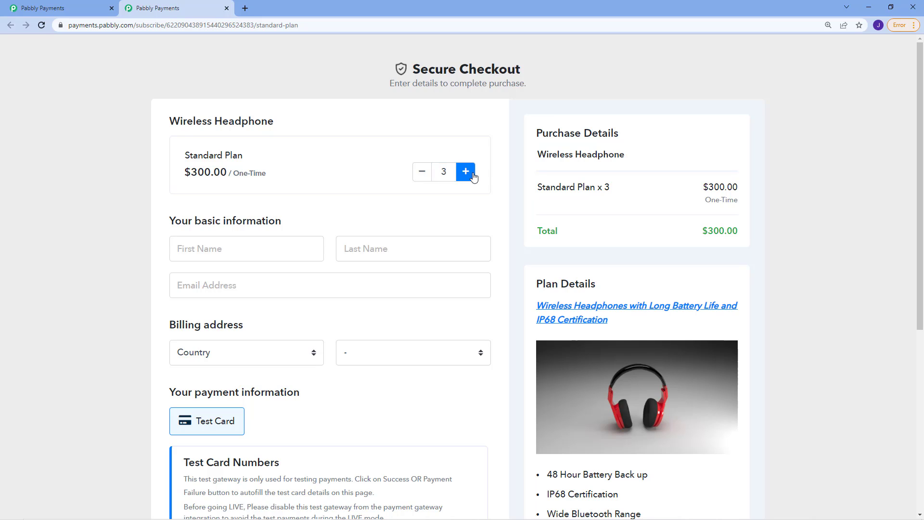
{"action": "double_click", "coordinate": [423, 172]}
{"action": "key", "text": "BackSpace"}
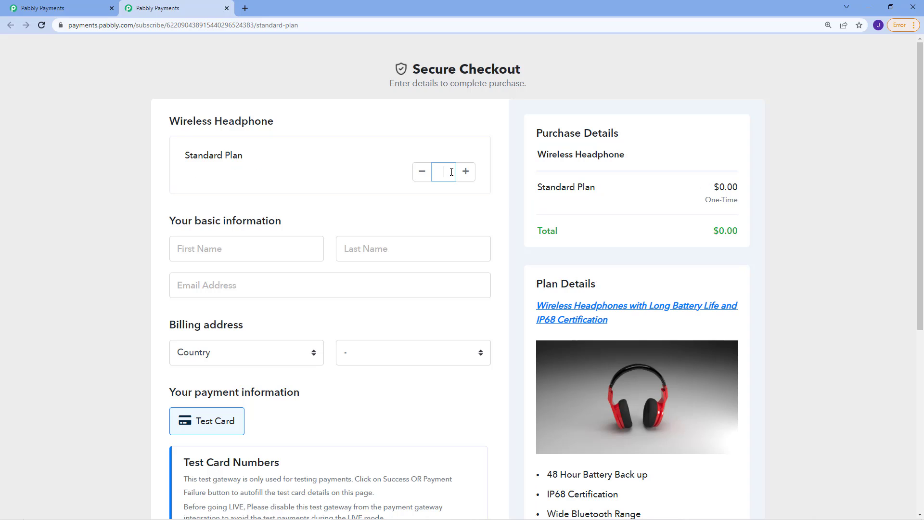
{"action": "type", "text": "80"}
{"action": "left_click", "coordinate": [419, 156]}
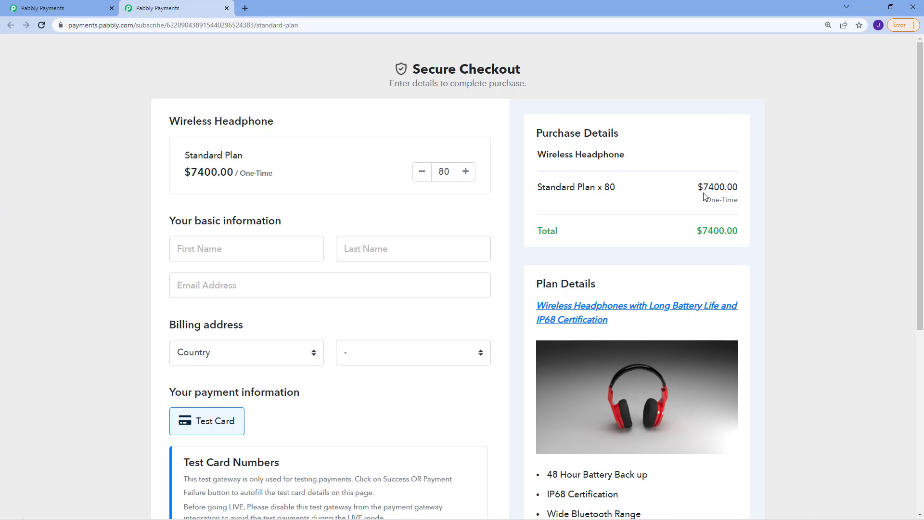
{"action": "left_click_drag", "start_coordinate": [699, 232], "coordinate": [744, 233]}
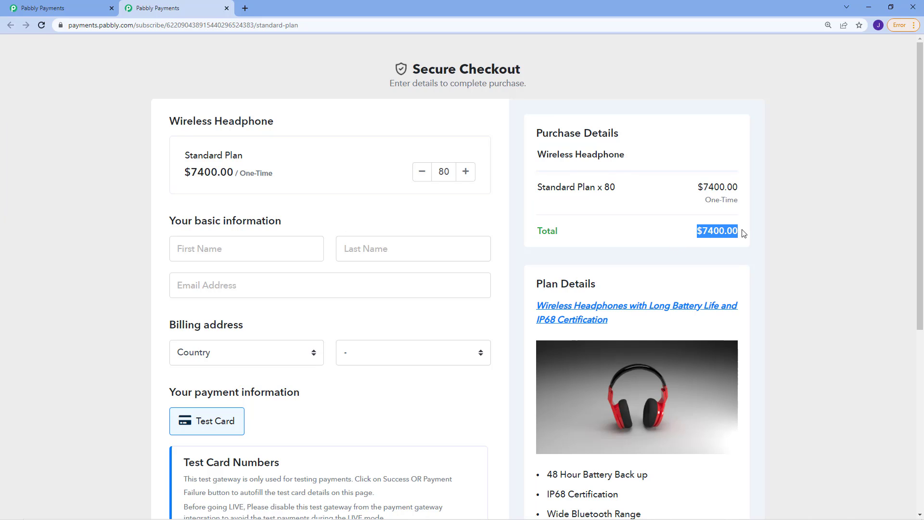
{"action": "left_click", "coordinate": [661, 223]}
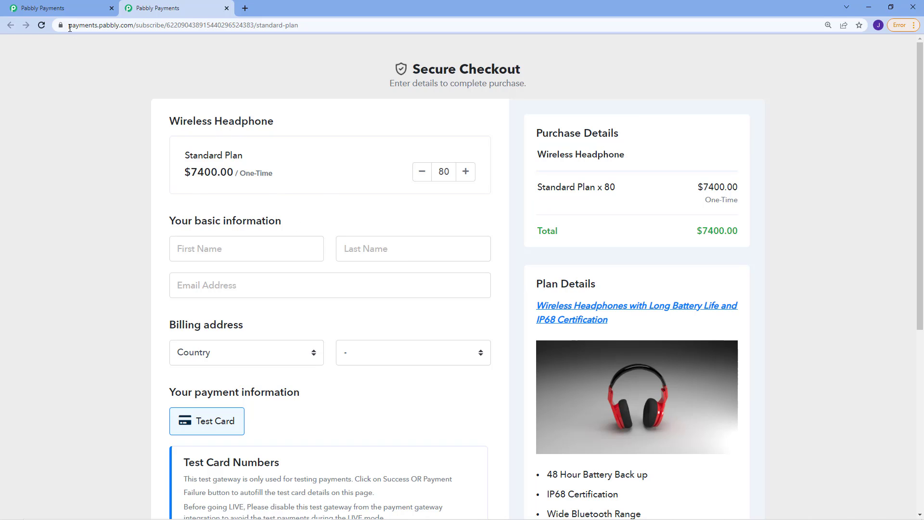
- Fill in the customer's first name, last name and email address on the Standard Plan checkout page
{"action": "scroll", "coordinate": [283, 243], "scroll_direction": "down", "scroll_amount": 2}
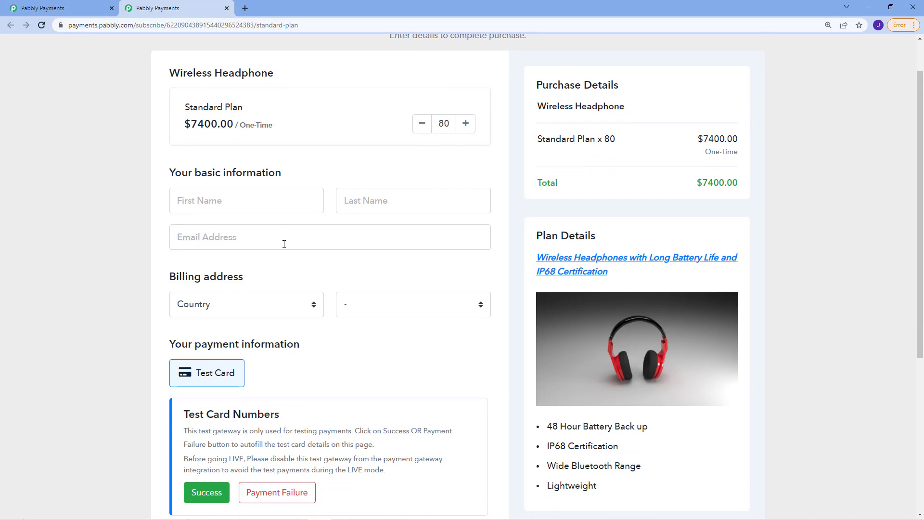
{"action": "scroll", "coordinate": [233, 159], "scroll_direction": "up", "scroll_amount": 1}
{"action": "left_click", "coordinate": [248, 206]}
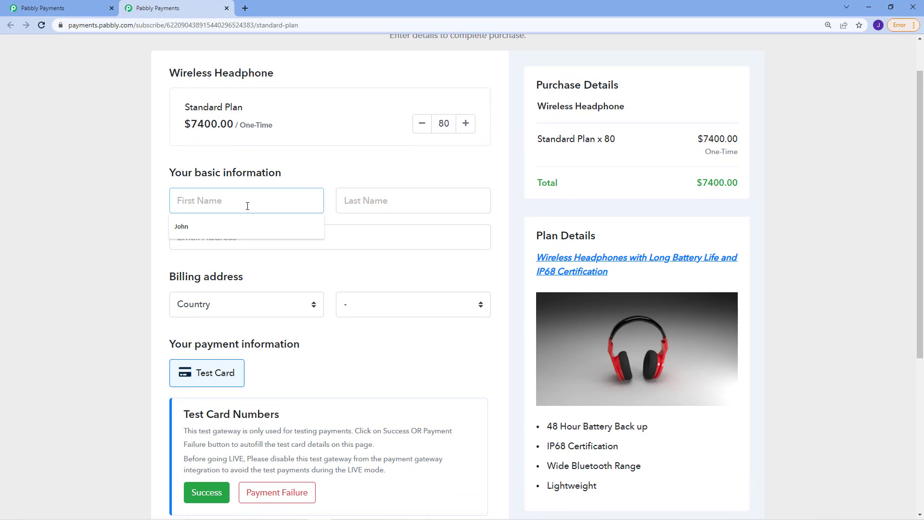
{"action": "left_click", "coordinate": [240, 226]}
{"action": "scroll", "coordinate": [250, 247], "scroll_direction": "down", "scroll_amount": 3}
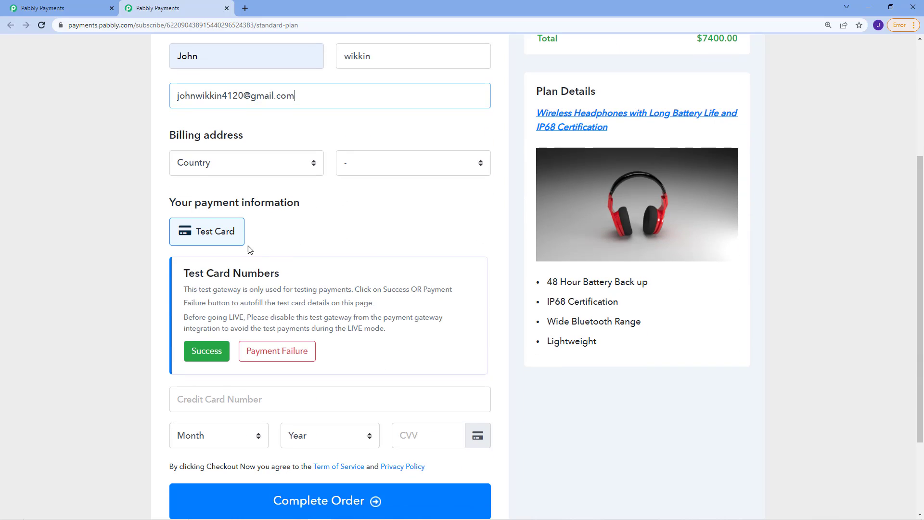
- Autofill the card number, expiry date and CVV with the successful-payment test card, and complete the order
{"action": "left_click", "coordinate": [206, 354]}
{"action": "scroll", "coordinate": [270, 375], "scroll_direction": "down", "scroll_amount": 3}
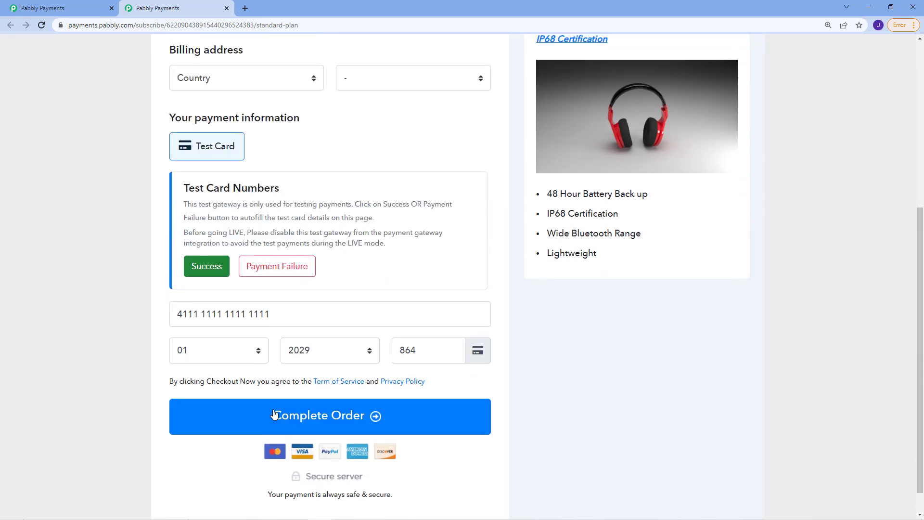
{"action": "left_click", "coordinate": [330, 394]}
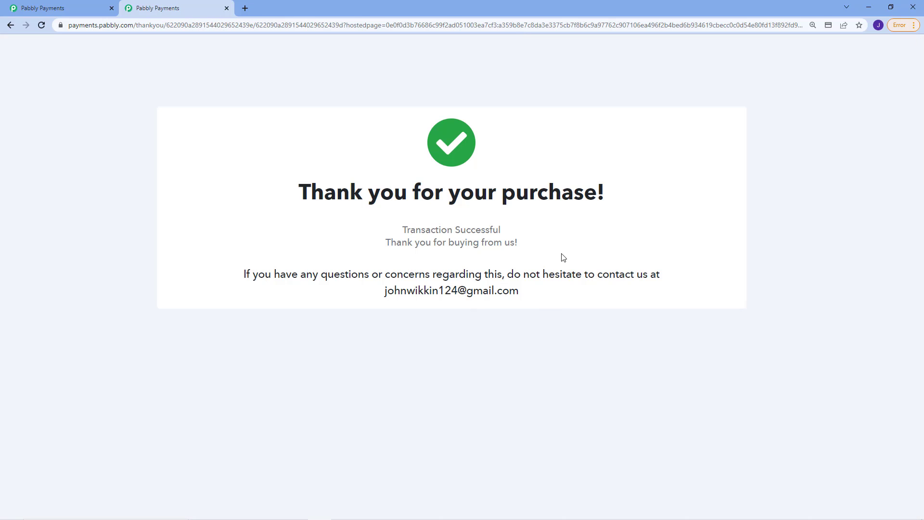
- Return to the Wireless Headphone plan list, dismissing the checkout link dialog, and look over the Standard Plan's additional actions
{"action": "left_click", "coordinate": [83, 14]}
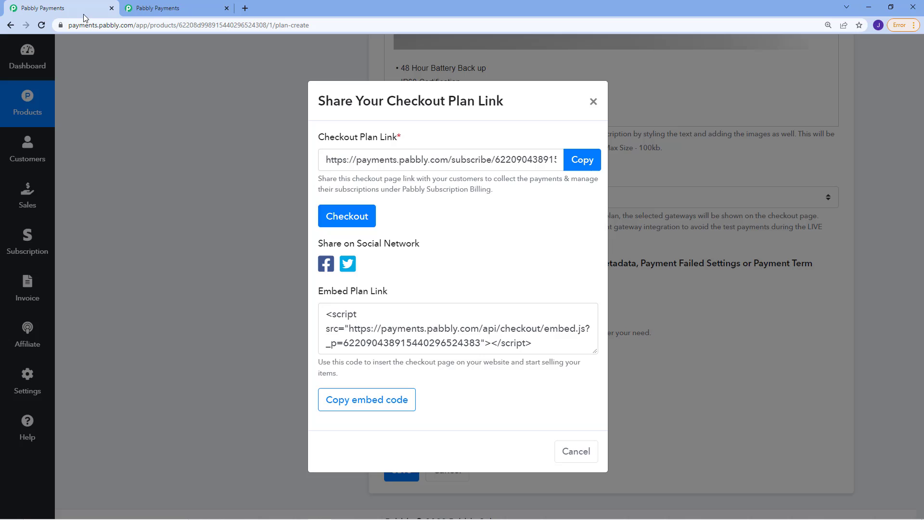
{"action": "left_click", "coordinate": [120, 176]}
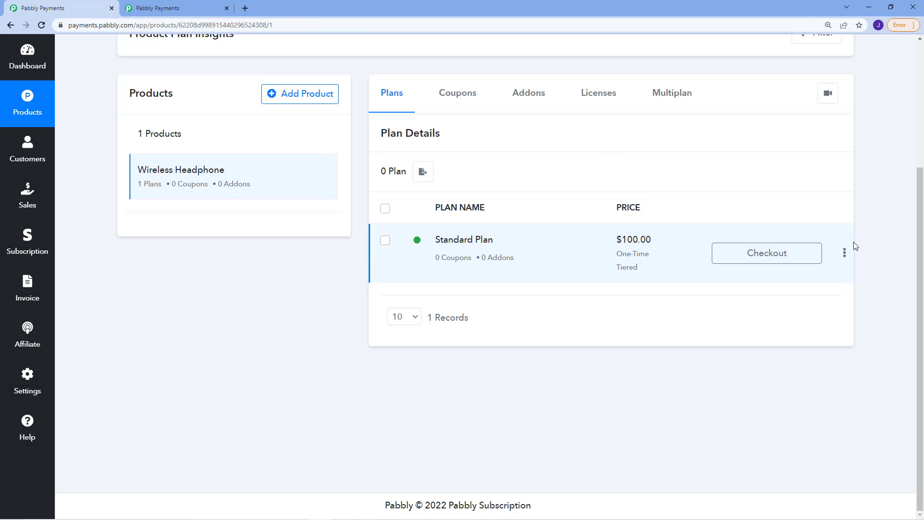
{"action": "left_click", "coordinate": [845, 254]}
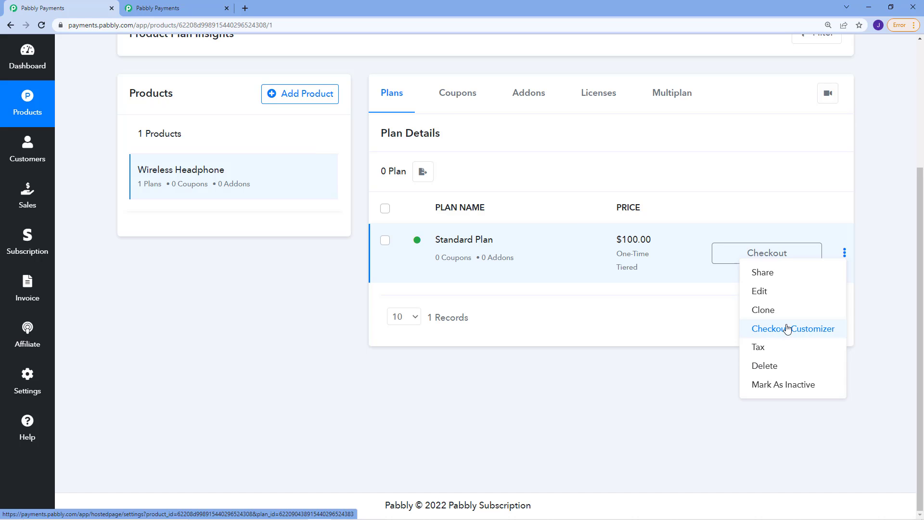
{"action": "left_click", "coordinate": [250, 301]}
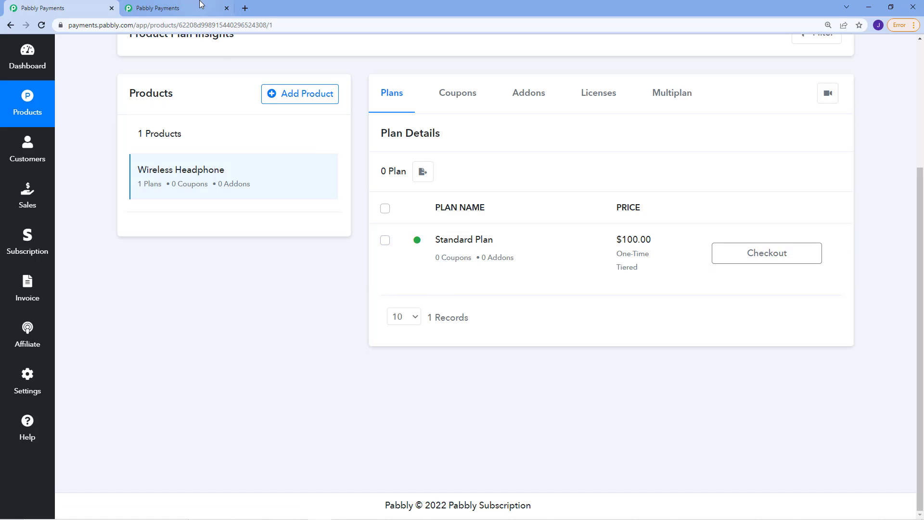
- Close the purchase thank-you page and open the buyer's record from the customer list
{"action": "left_click", "coordinate": [227, 8]}
{"action": "scroll", "coordinate": [113, 324], "scroll_direction": "up", "scroll_amount": 3}
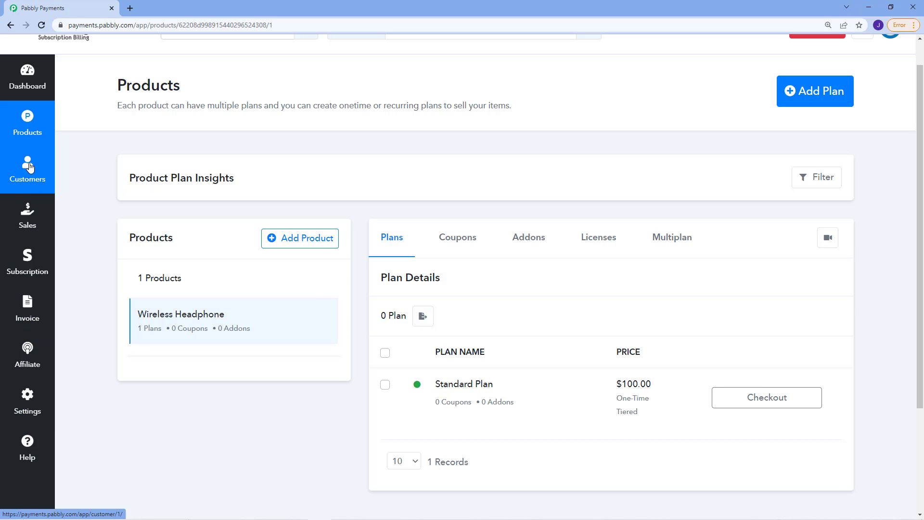
{"action": "left_click", "coordinate": [28, 171]}
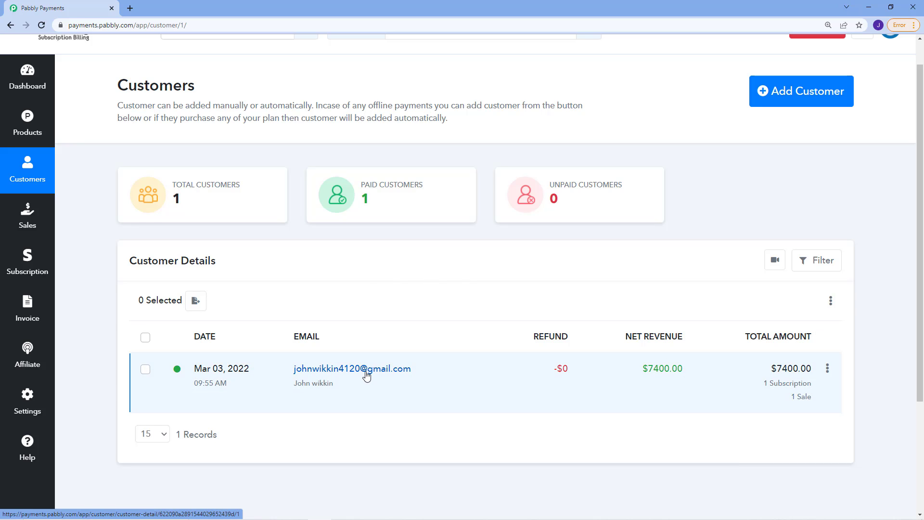
{"action": "scroll", "coordinate": [366, 376], "scroll_direction": "down", "scroll_amount": 1}
{"action": "left_click", "coordinate": [379, 323]}
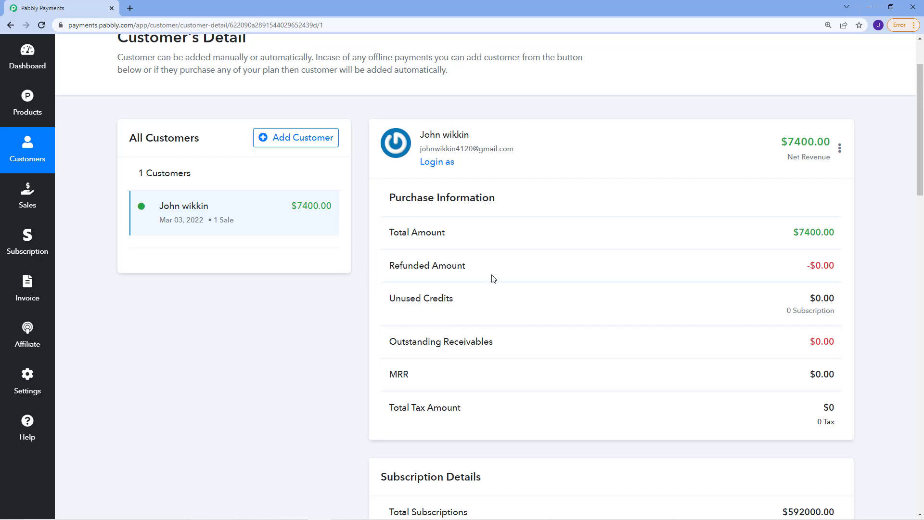
- Examine the customer's purchase, subscription, transaction, customer, affiliate and card details
{"action": "mouse_move", "coordinate": [403, 203]}
{"action": "scroll", "coordinate": [403, 204], "scroll_direction": "down", "scroll_amount": 7}
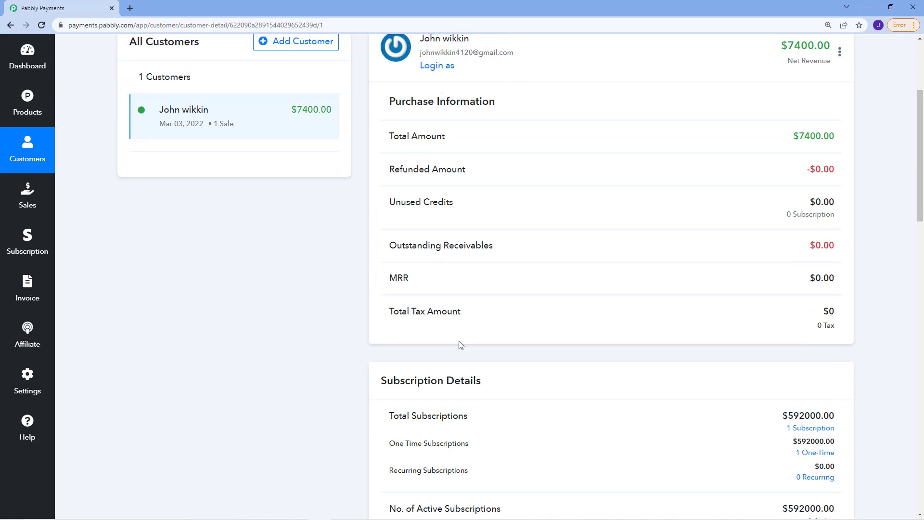
{"action": "mouse_move", "coordinate": [404, 151]}
{"action": "scroll", "coordinate": [465, 305], "scroll_direction": "down", "scroll_amount": 7}
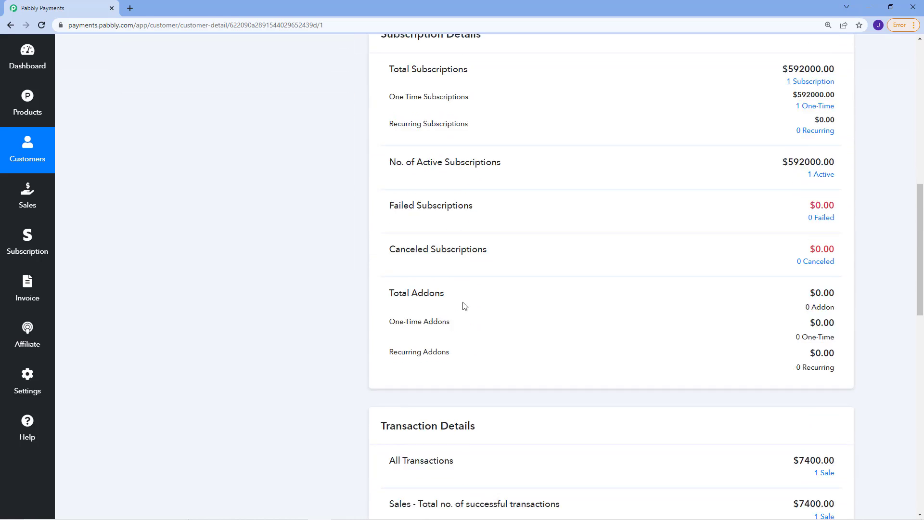
{"action": "scroll", "coordinate": [497, 334], "scroll_direction": "down", "scroll_amount": 4}
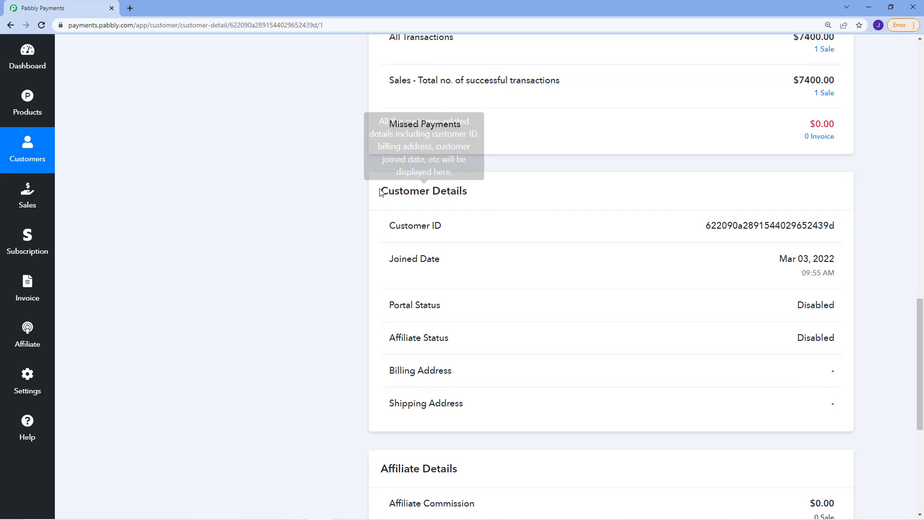
{"action": "scroll", "coordinate": [499, 212], "scroll_direction": "down", "scroll_amount": 5}
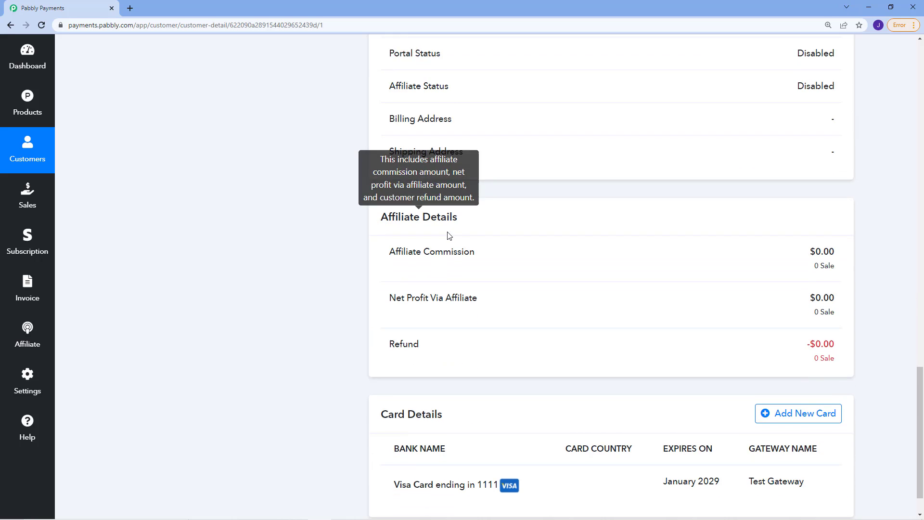
{"action": "scroll", "coordinate": [438, 322], "scroll_direction": "down", "scroll_amount": 2}
{"action": "scroll", "coordinate": [400, 371], "scroll_direction": "up", "scroll_amount": 20}
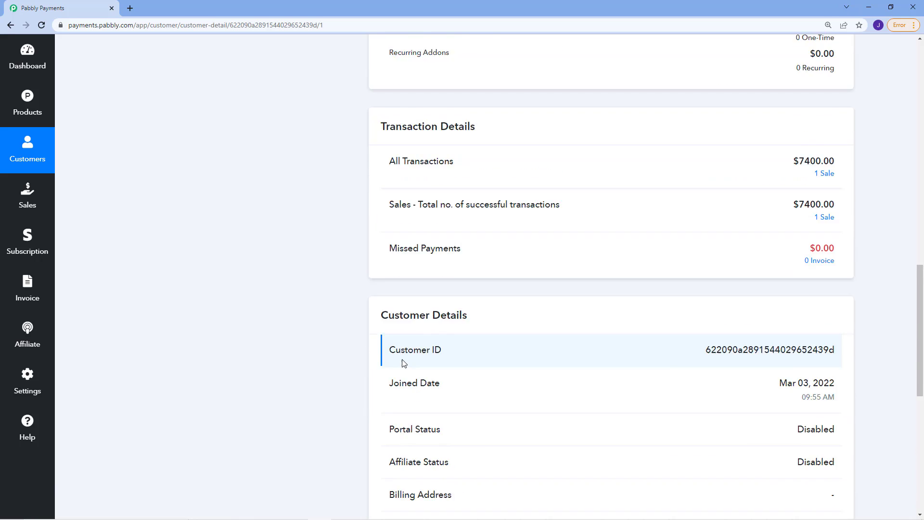
{"action": "scroll", "coordinate": [407, 356], "scroll_direction": "up", "scroll_amount": 1}
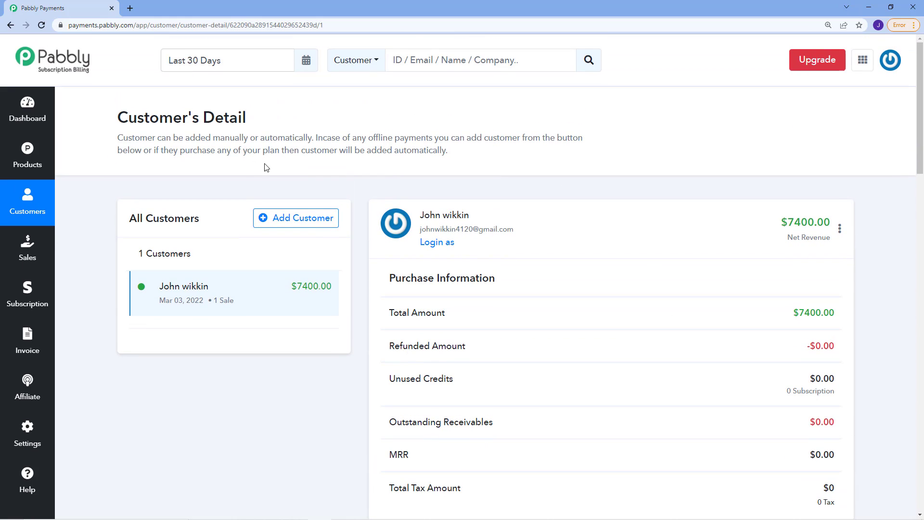
{"action": "scroll", "coordinate": [470, 439], "scroll_direction": "down", "scroll_amount": 5}
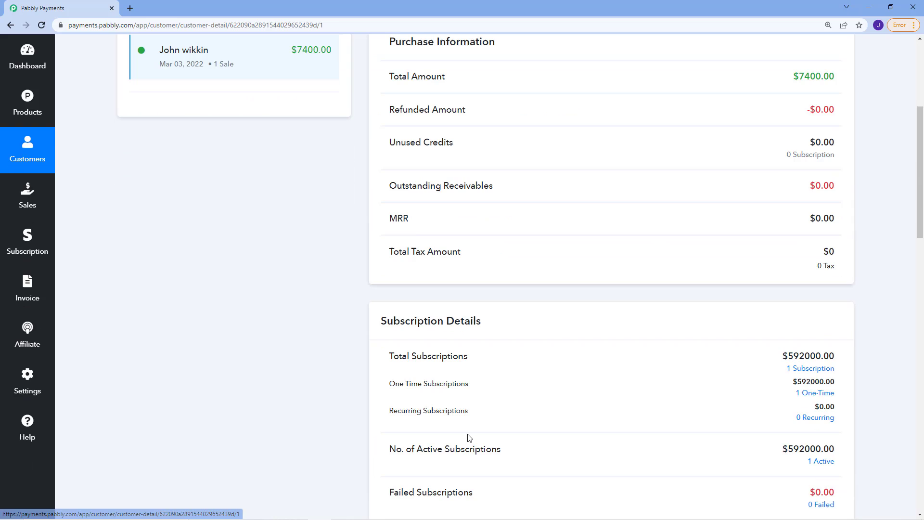
{"action": "scroll", "coordinate": [470, 438], "scroll_direction": "down", "scroll_amount": 20}
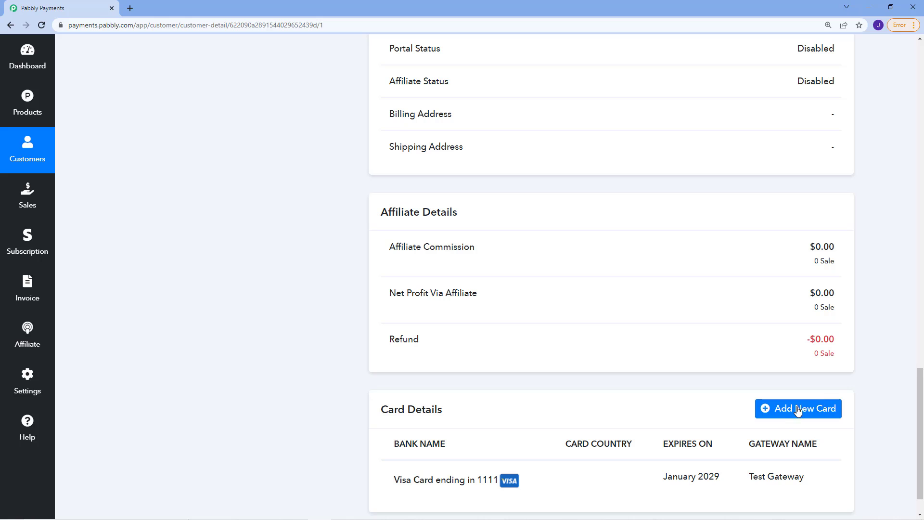
- Open the form for adding a customer manually and review its contact, portal access and billing address fields
{"action": "left_click", "coordinate": [41, 145]}
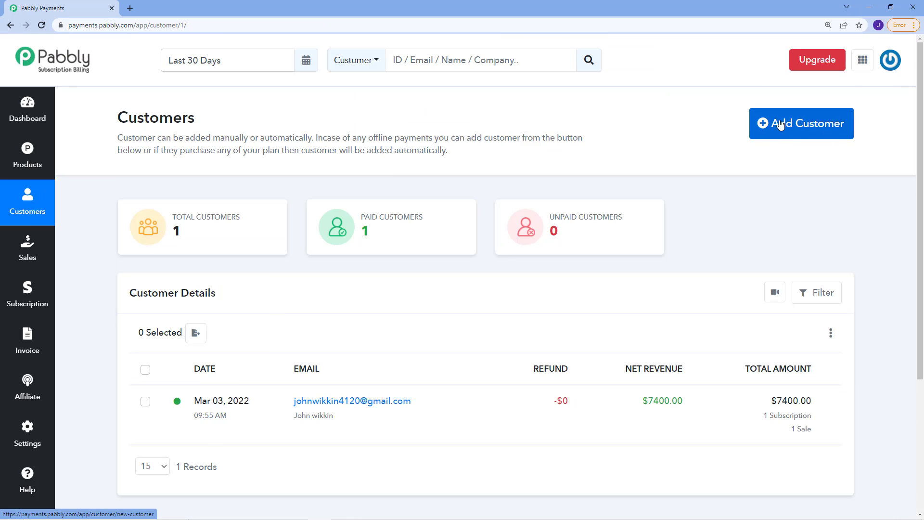
{"action": "left_click", "coordinate": [808, 127]}
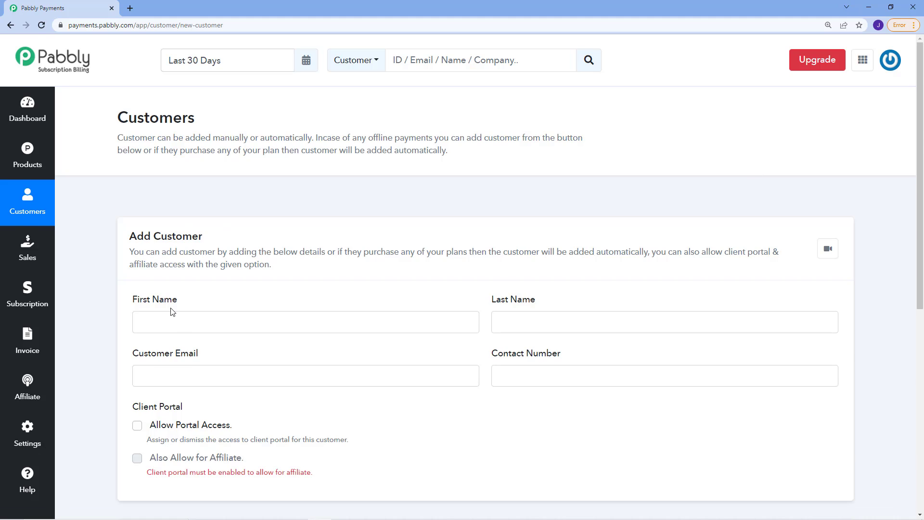
{"action": "scroll", "coordinate": [220, 199], "scroll_direction": "down", "scroll_amount": 4}
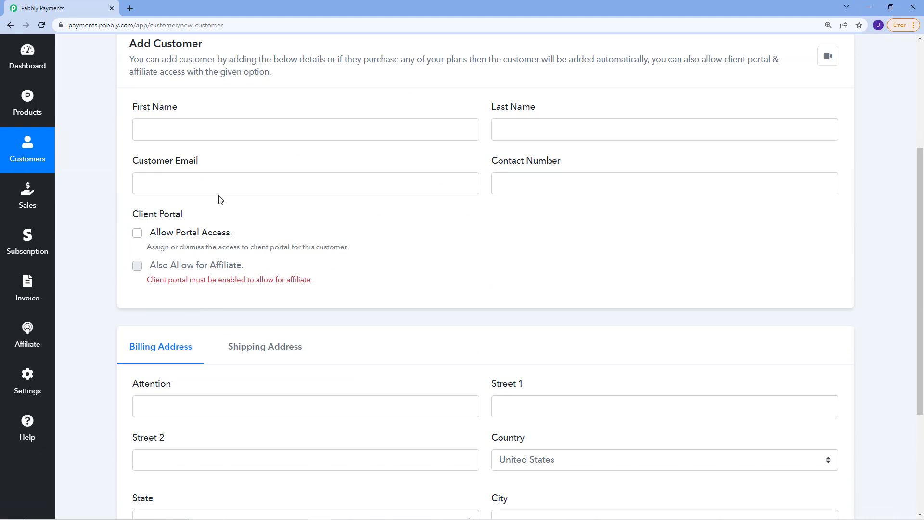
- Return to the customer list and check the options for importing customers from Stripe or CSV
{"action": "left_click", "coordinate": [47, 159]}
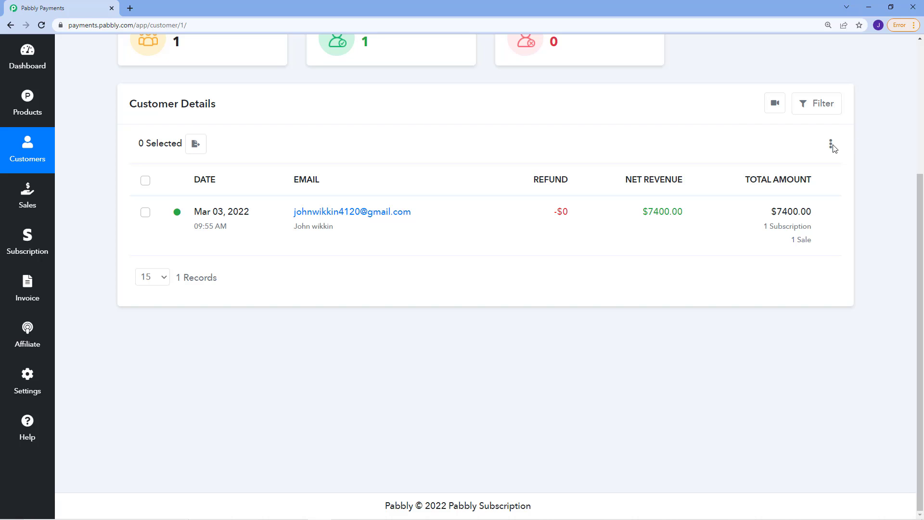
{"action": "left_click", "coordinate": [831, 146]}
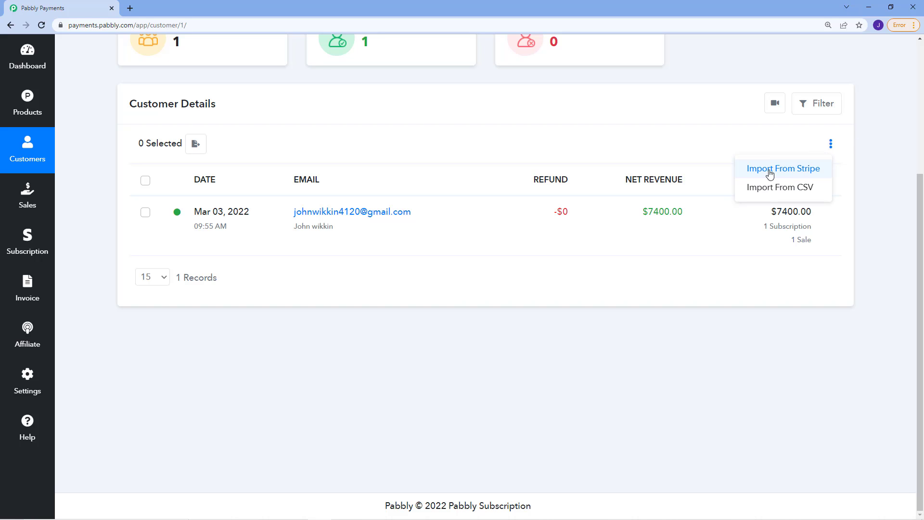
{"action": "left_click", "coordinate": [618, 132]}
{"action": "scroll", "coordinate": [186, 314], "scroll_direction": "up", "scroll_amount": 2}
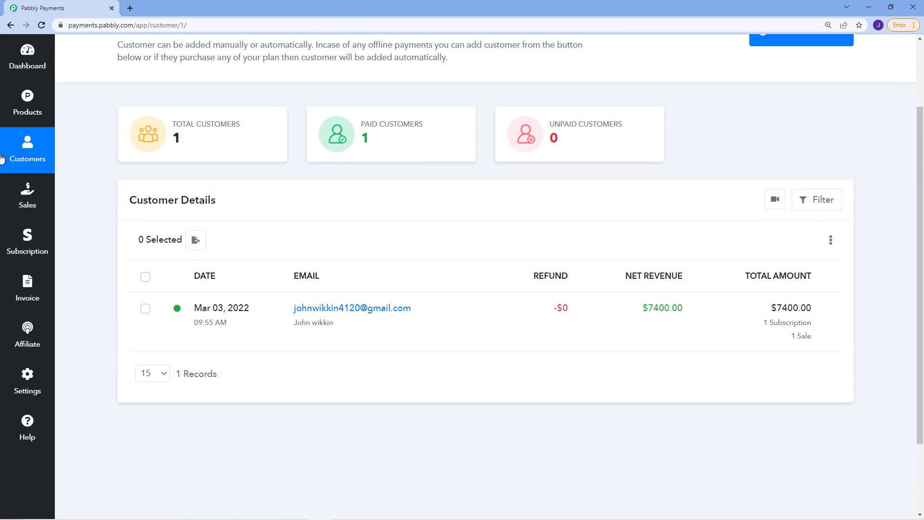
- Open the Sales page and review the payment summary and the Wireless Headphone sale entry
{"action": "left_click", "coordinate": [30, 197]}
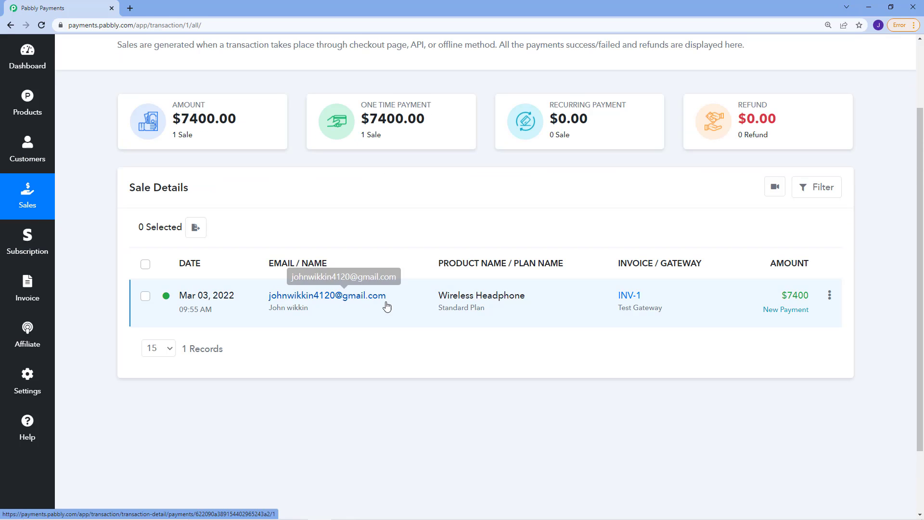
{"action": "scroll", "coordinate": [475, 302], "scroll_direction": "up", "scroll_amount": 1}
{"action": "scroll", "coordinate": [474, 302], "scroll_direction": "down", "scroll_amount": 3}
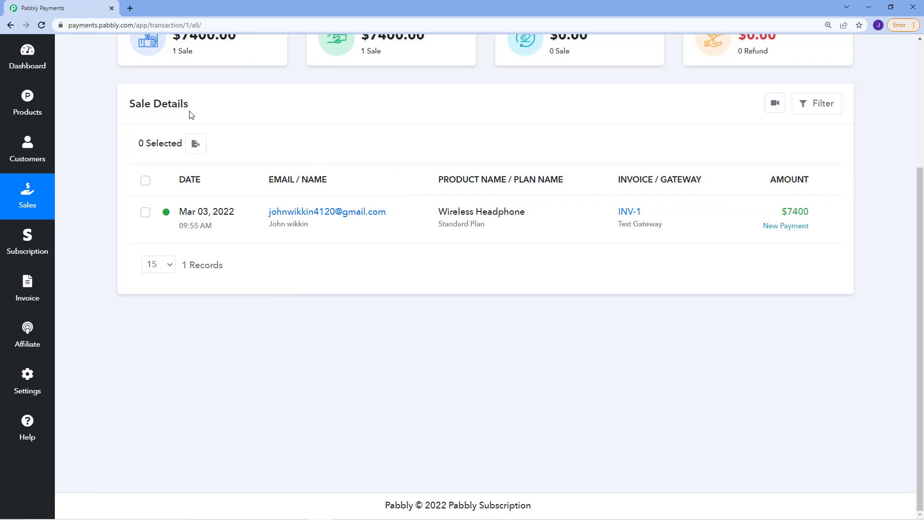
- Look over the sales filter criteria and the available Status choices, leaving the filter unapplied
{"action": "left_click", "coordinate": [821, 104]}
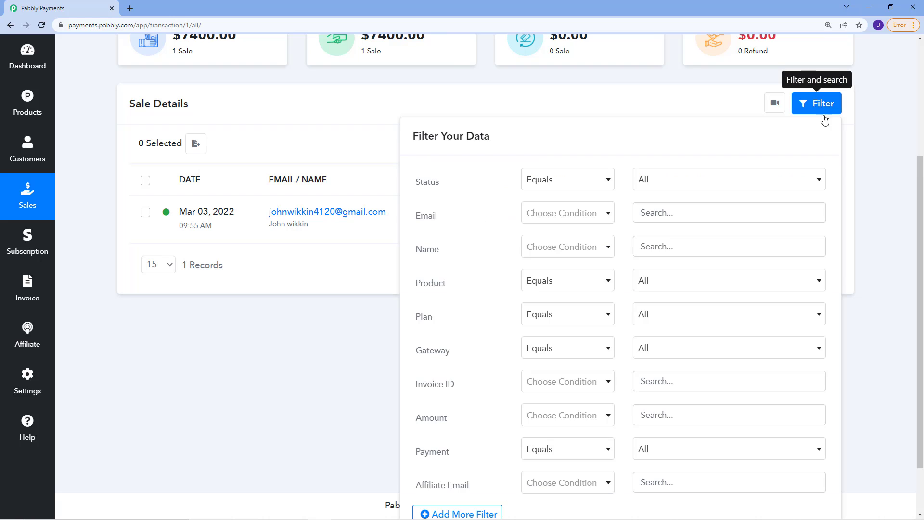
{"action": "left_click", "coordinate": [671, 184]}
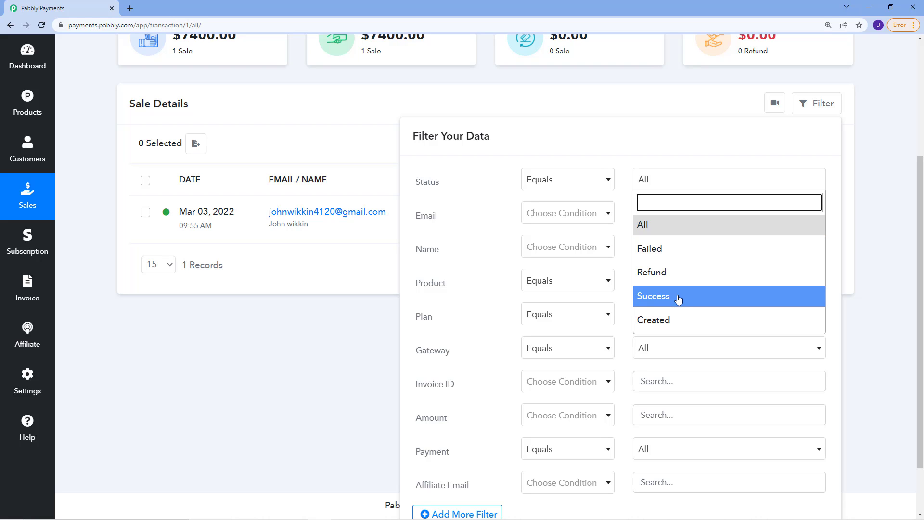
{"action": "left_click", "coordinate": [566, 93]}
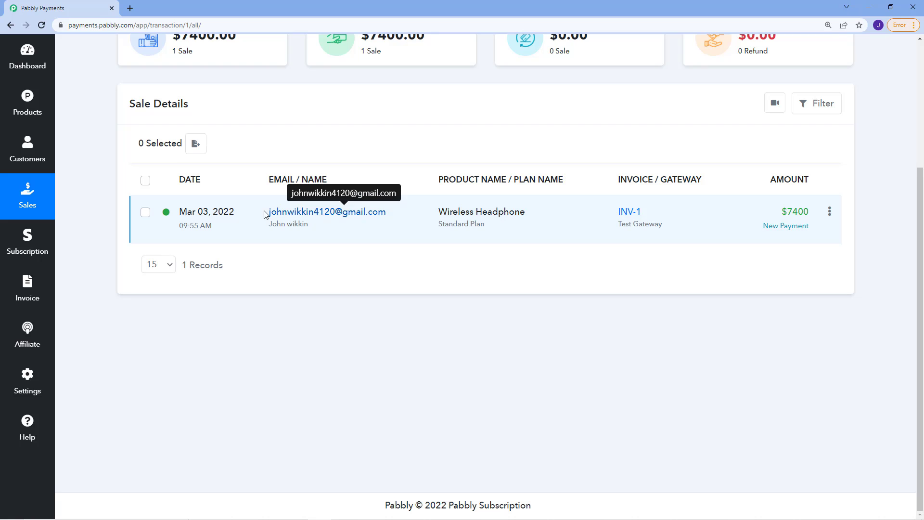
- Open the Wireless Headphone sale and examine its payment, subscription, transaction, invoice and card details
{"action": "left_click", "coordinate": [313, 215]}
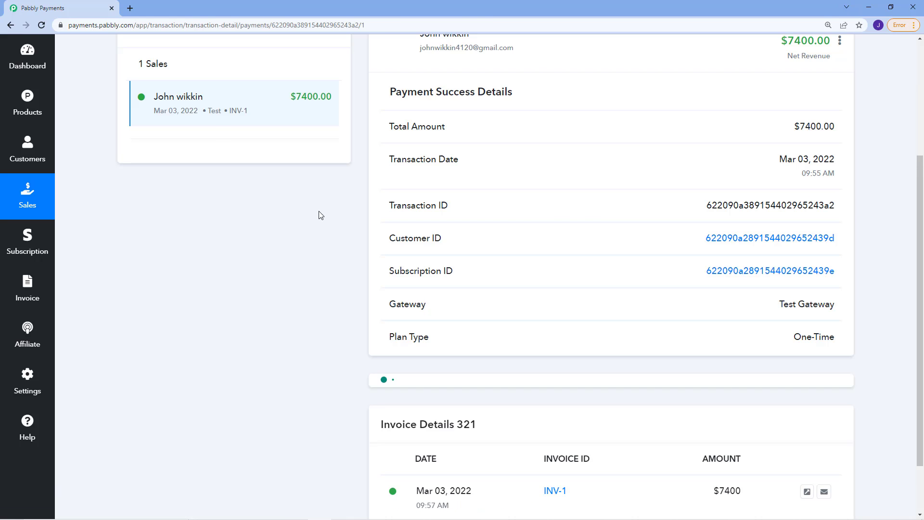
{"action": "scroll", "coordinate": [514, 248], "scroll_direction": "down", "scroll_amount": 3}
{"action": "scroll", "coordinate": [508, 262], "scroll_direction": "up", "scroll_amount": 3}
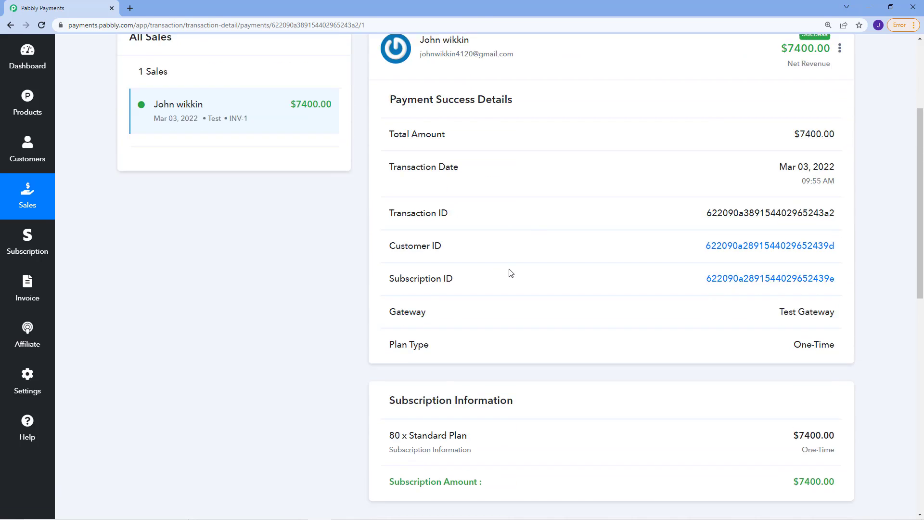
{"action": "scroll", "coordinate": [509, 273], "scroll_direction": "down", "scroll_amount": 5}
{"action": "scroll", "coordinate": [511, 273], "scroll_direction": "down", "scroll_amount": 6}
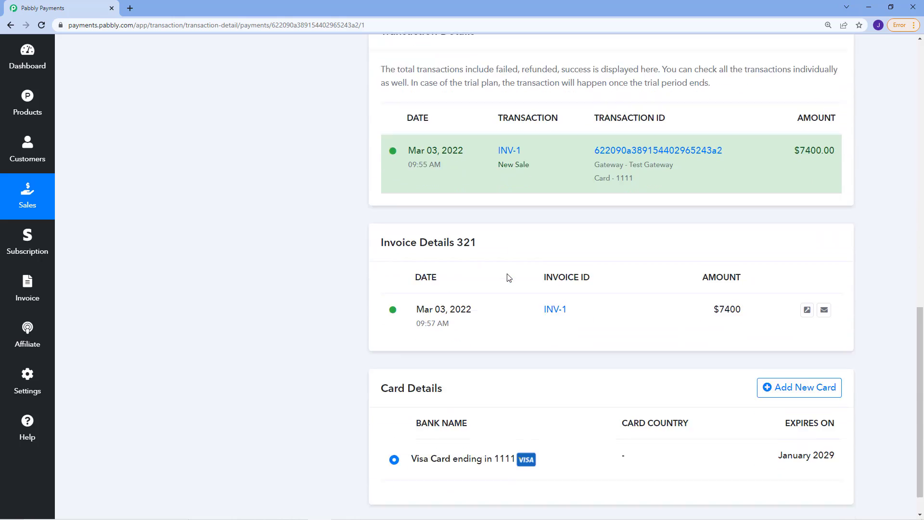
{"action": "scroll", "coordinate": [505, 281], "scroll_direction": "up", "scroll_amount": 2}
{"action": "scroll", "coordinate": [504, 281], "scroll_direction": "down", "scroll_amount": 2}
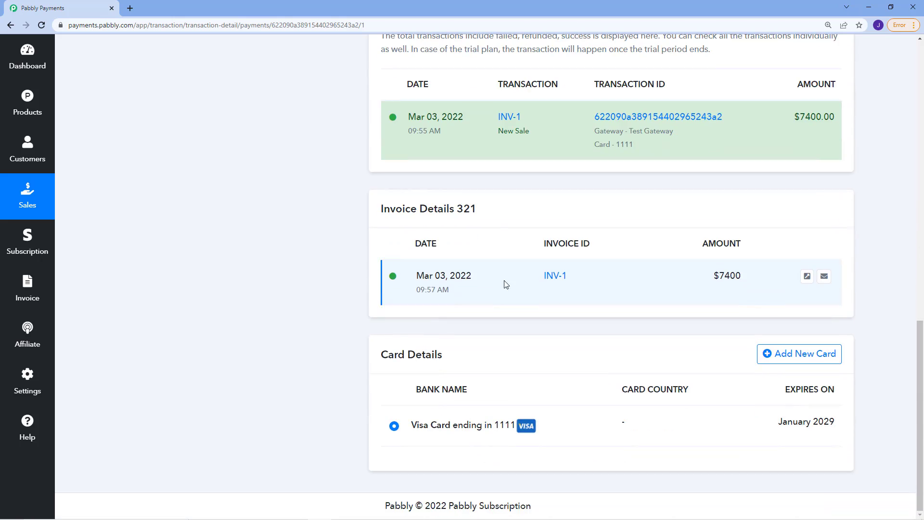
- Return to the Sales page, review the sale details and check the actions available for the Wireless Headphone sale
{"action": "left_click", "coordinate": [27, 199]}
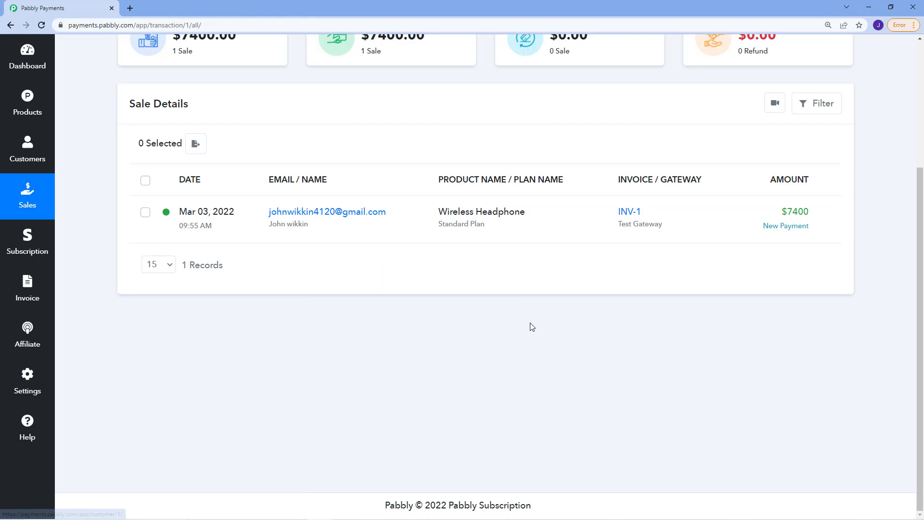
{"action": "scroll", "coordinate": [746, 339], "scroll_direction": "up", "scroll_amount": 4}
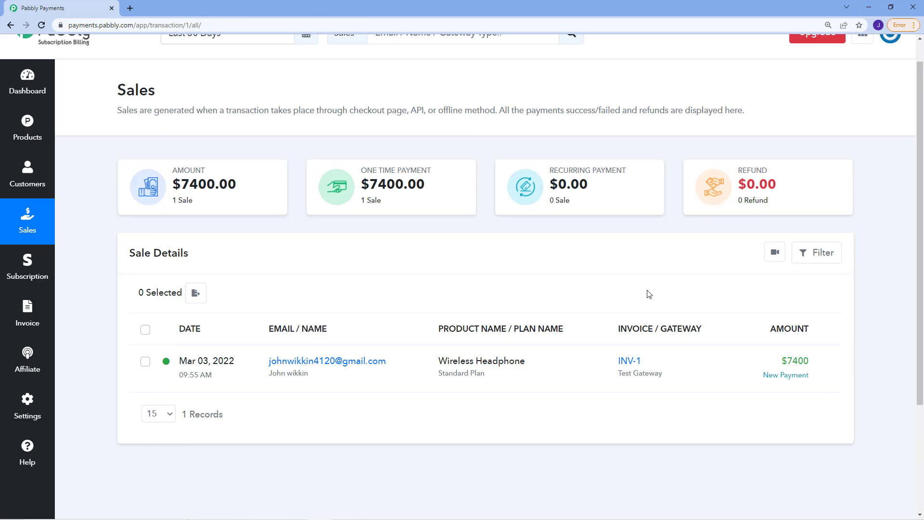
{"action": "scroll", "coordinate": [665, 386], "scroll_direction": "down", "scroll_amount": 3}
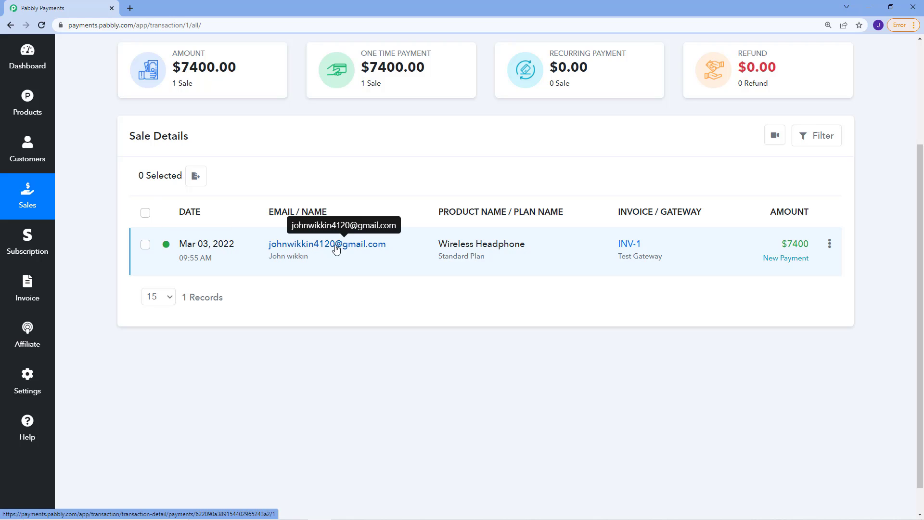
{"action": "left_click", "coordinate": [830, 244]}
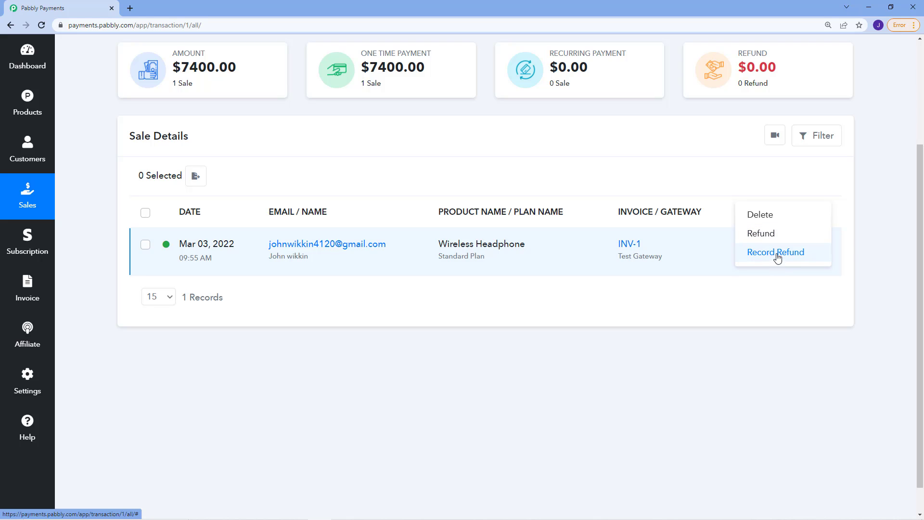
{"action": "left_click", "coordinate": [829, 300]}
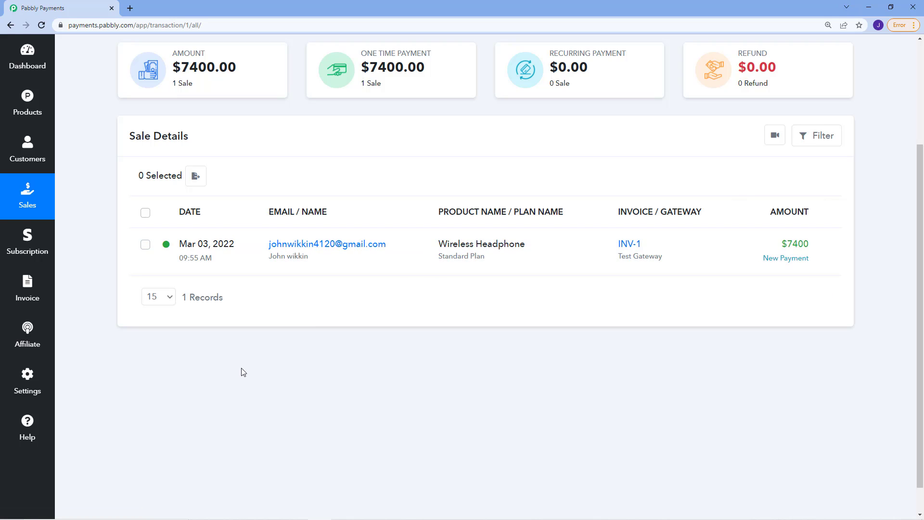
{"action": "scroll", "coordinate": [599, 356], "scroll_direction": "up", "scroll_amount": 2}
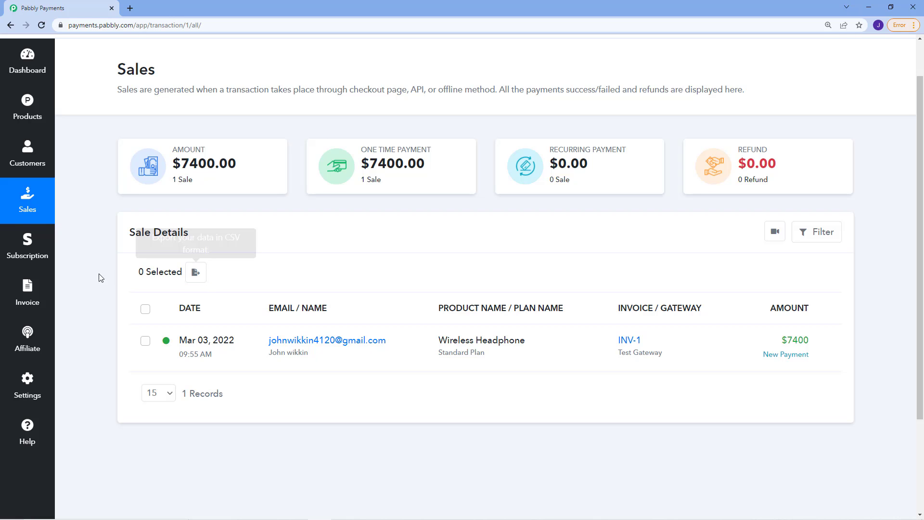
{"action": "scroll", "coordinate": [87, 289], "scroll_direction": "down", "scroll_amount": 3}
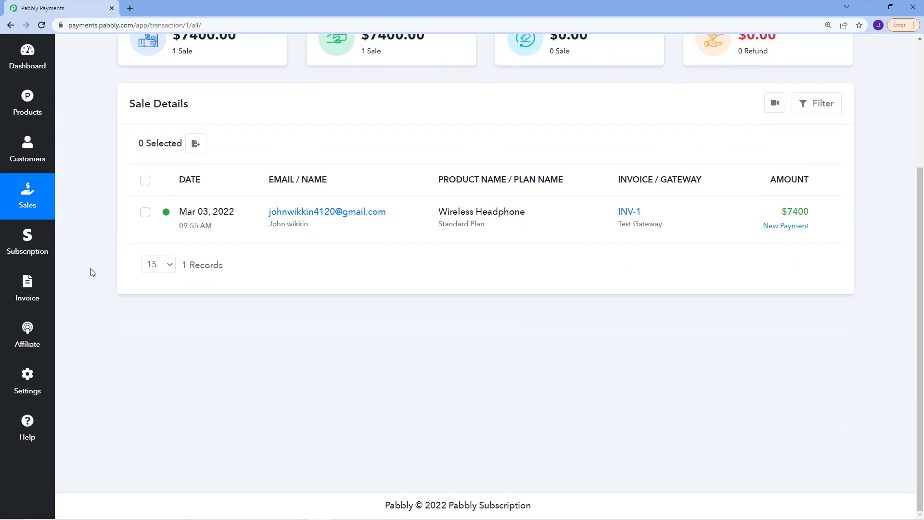
- Open the Subscription page and review the amount summary and the Wireless Headphone subscription entry
{"action": "left_click", "coordinate": [28, 258]}
{"action": "scroll", "coordinate": [453, 352], "scroll_direction": "up", "scroll_amount": 4}
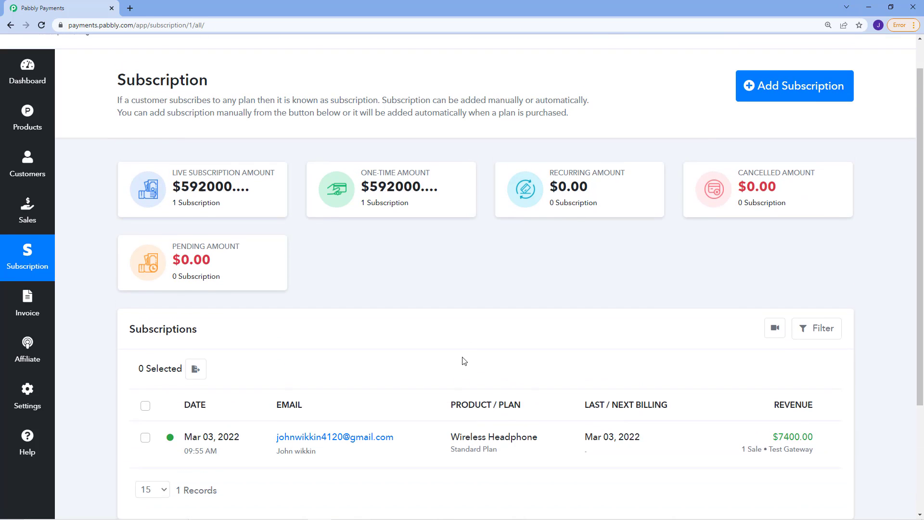
{"action": "scroll", "coordinate": [637, 354], "scroll_direction": "down", "scroll_amount": 4}
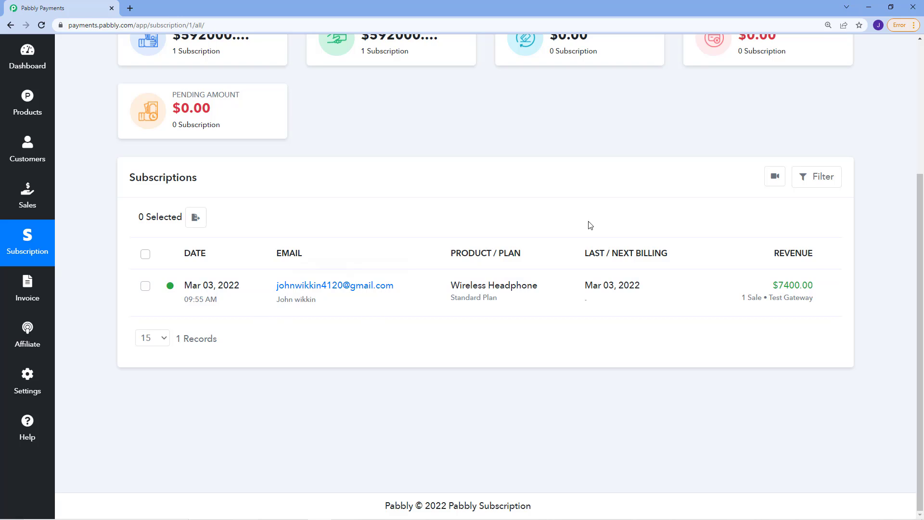
- Look over the subscription filter criteria and the Status choices, leaving the filter unapplied
{"action": "left_click", "coordinate": [817, 177]}
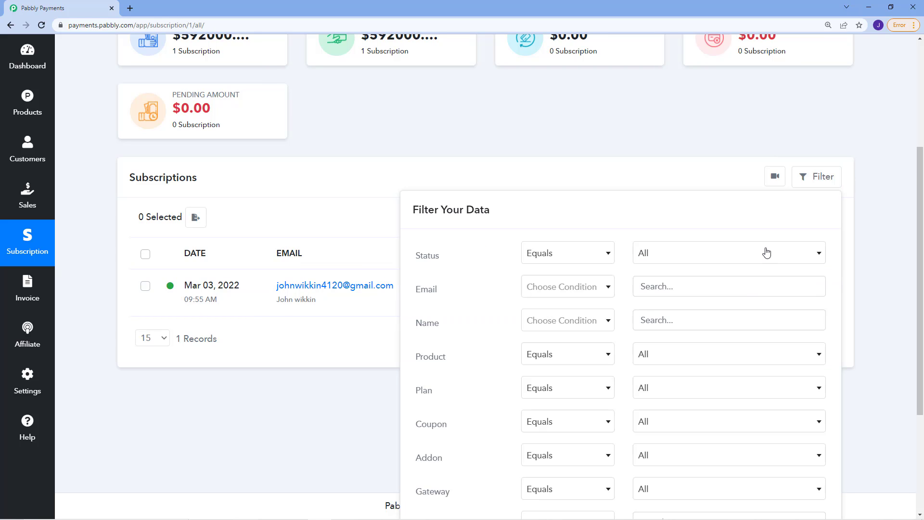
{"action": "left_click", "coordinate": [766, 253]}
{"action": "left_click", "coordinate": [682, 144]}
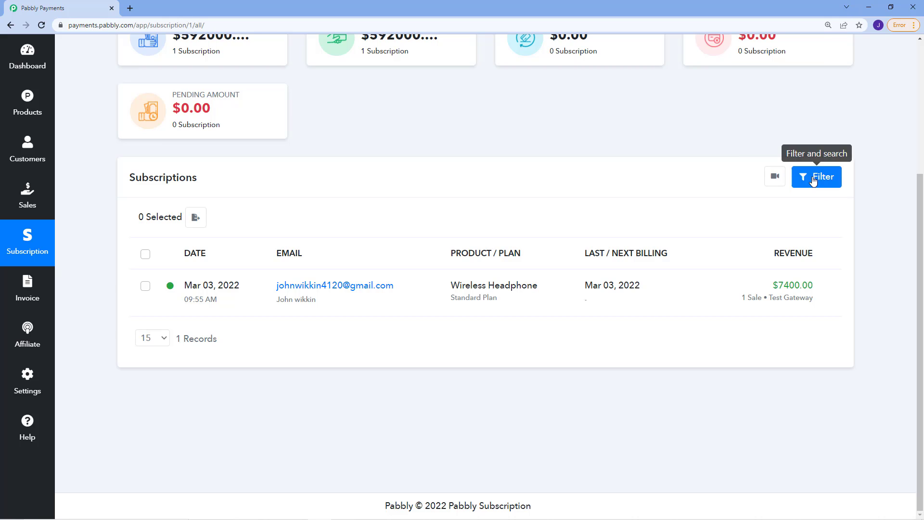
{"action": "scroll", "coordinate": [562, 247], "scroll_direction": "up", "scroll_amount": 2}
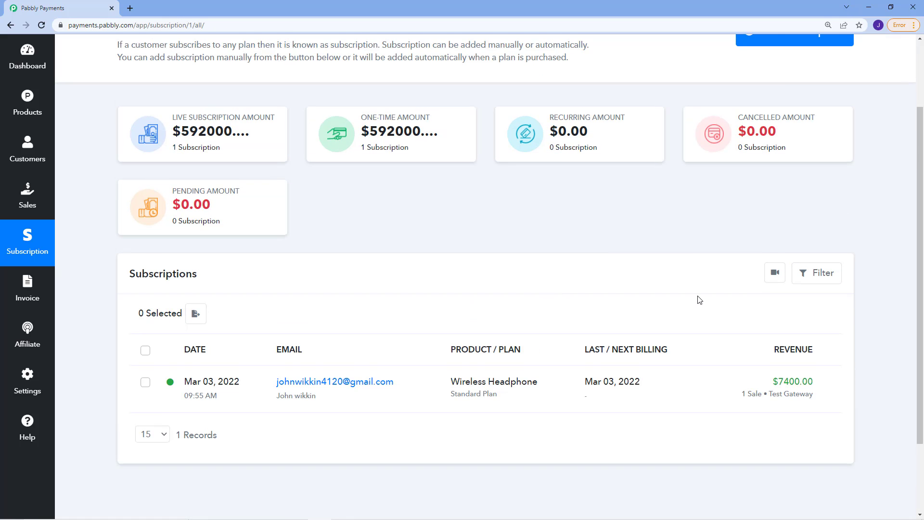
- Open the Wireless Headphone subscription and examine its billing, commission and transaction details
{"action": "scroll", "coordinate": [699, 299], "scroll_direction": "up", "scroll_amount": 1}
{"action": "scroll", "coordinate": [299, 405], "scroll_direction": "down", "scroll_amount": 3}
{"action": "left_click", "coordinate": [332, 289]}
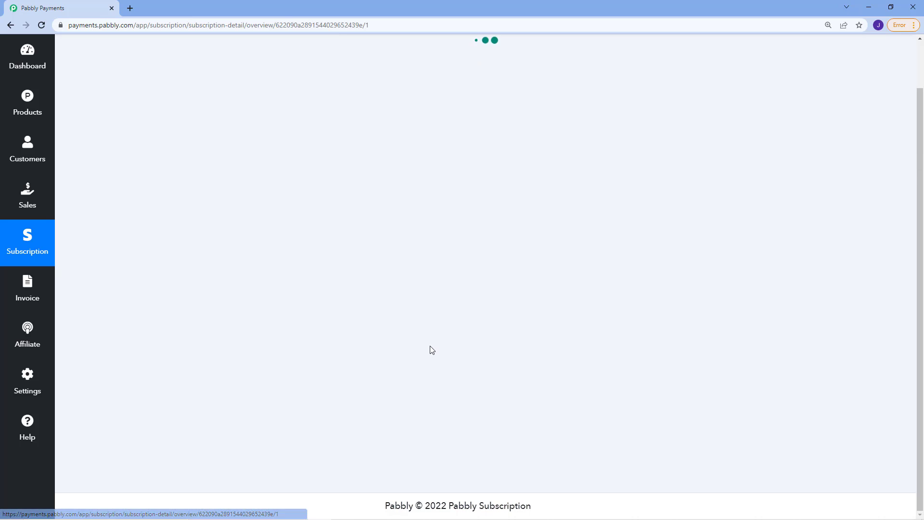
{"action": "scroll", "coordinate": [436, 349], "scroll_direction": "down", "scroll_amount": 15}
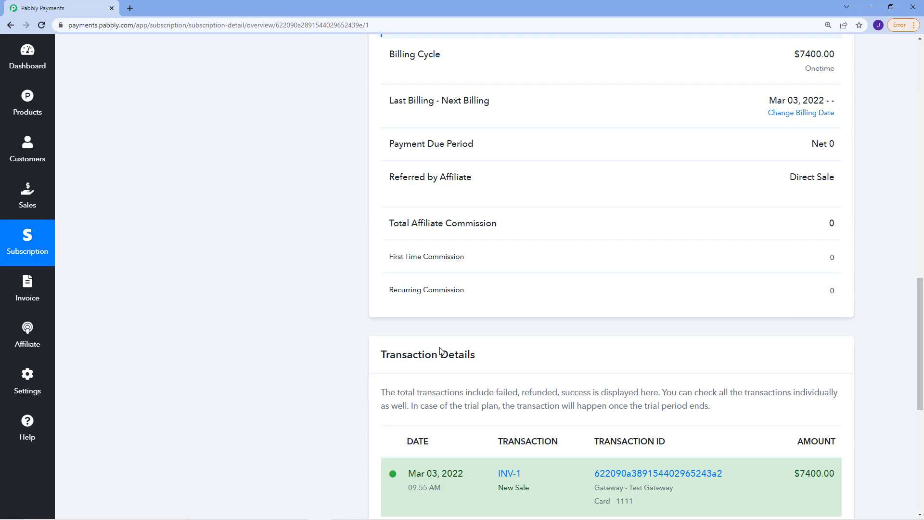
{"action": "scroll", "coordinate": [440, 351], "scroll_direction": "down", "scroll_amount": 5}
{"action": "scroll", "coordinate": [439, 351], "scroll_direction": "up", "scroll_amount": 6}
- Look over the form for manually adding a subscription and its Customer Email choices, then return to the subscription list without filling it in
{"action": "left_click", "coordinate": [48, 251]}
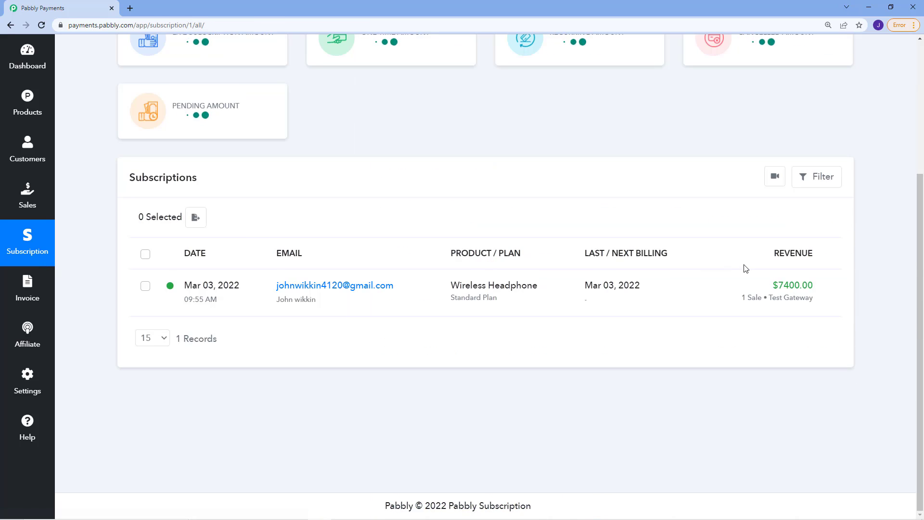
{"action": "scroll", "coordinate": [746, 269], "scroll_direction": "up", "scroll_amount": 4}
{"action": "left_click", "coordinate": [796, 124]}
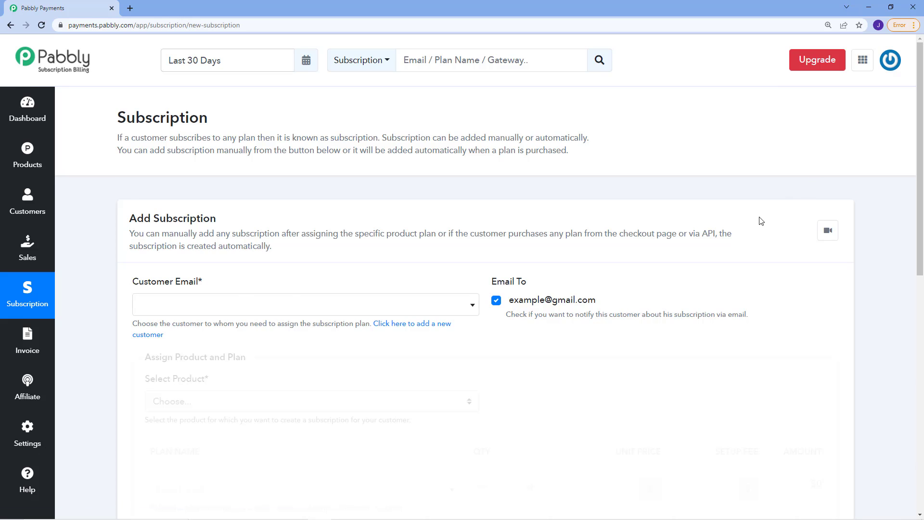
{"action": "scroll", "coordinate": [762, 265], "scroll_direction": "down", "scroll_amount": 2}
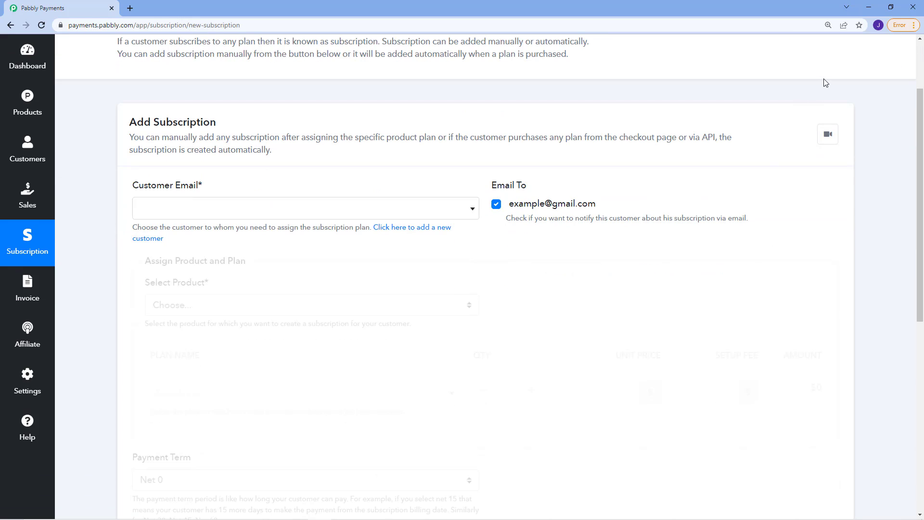
{"action": "scroll", "coordinate": [251, 185], "scroll_direction": "down", "scroll_amount": 2}
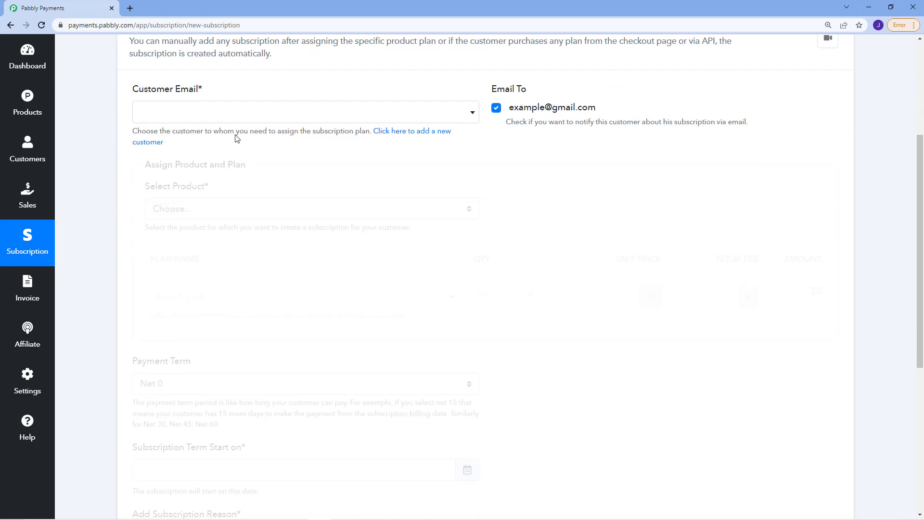
{"action": "left_click", "coordinate": [235, 113]}
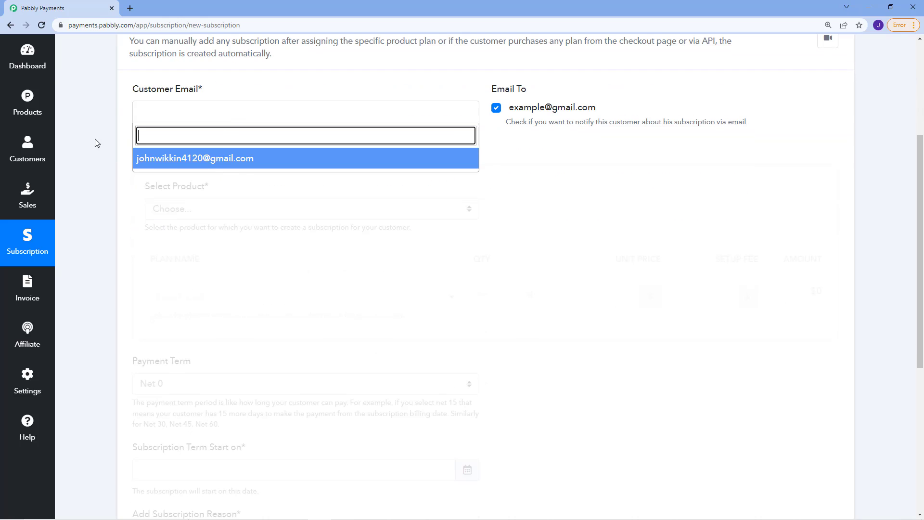
{"action": "left_click", "coordinate": [82, 142]}
{"action": "left_click", "coordinate": [43, 248]}
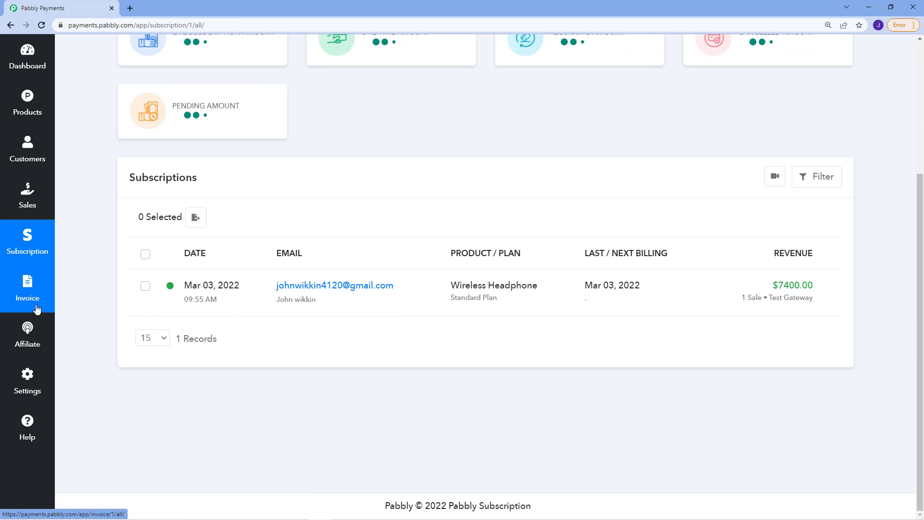
- Open the Invoice page and review the Wireless Headphone entry in the invoice details
{"action": "left_click", "coordinate": [35, 306]}
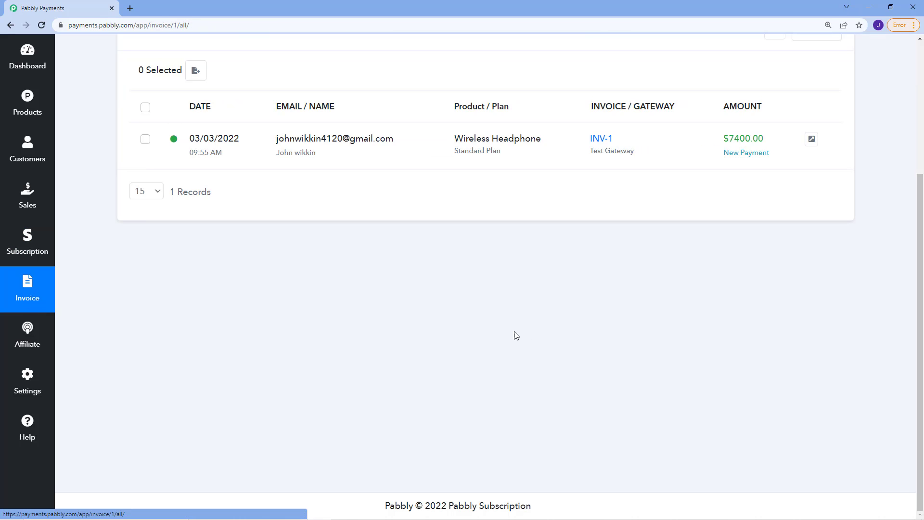
{"action": "scroll", "coordinate": [561, 336], "scroll_direction": "up", "scroll_amount": 4}
{"action": "scroll", "coordinate": [557, 321], "scroll_direction": "down", "scroll_amount": 3}
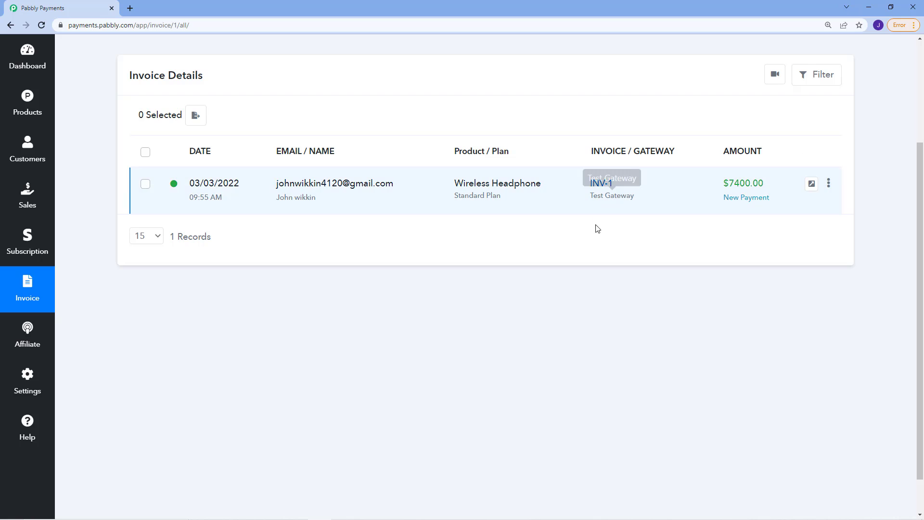
{"action": "scroll", "coordinate": [599, 241], "scroll_direction": "down", "scroll_amount": 1}
{"action": "scroll", "coordinate": [604, 276], "scroll_direction": "up", "scroll_amount": 1}
{"action": "scroll", "coordinate": [602, 274], "scroll_direction": "down", "scroll_amount": 2}
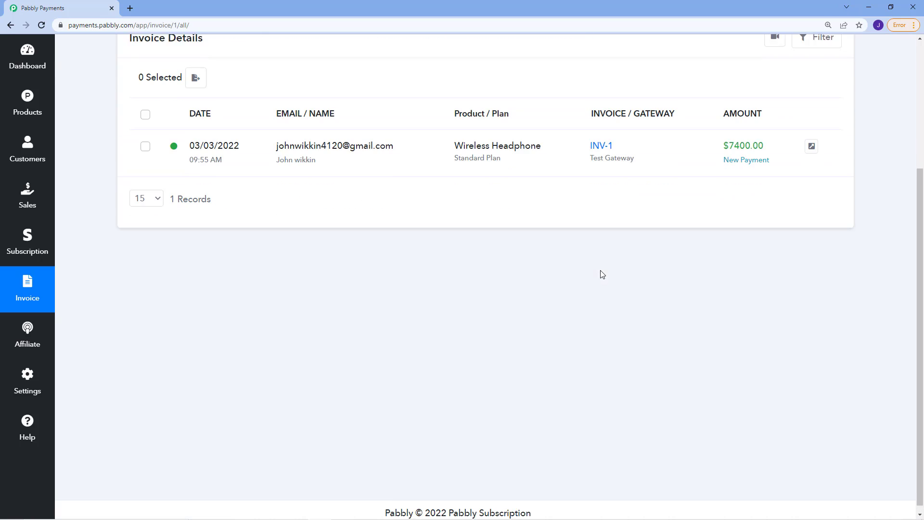
{"action": "scroll", "coordinate": [335, 222], "scroll_direction": "up", "scroll_amount": 1}
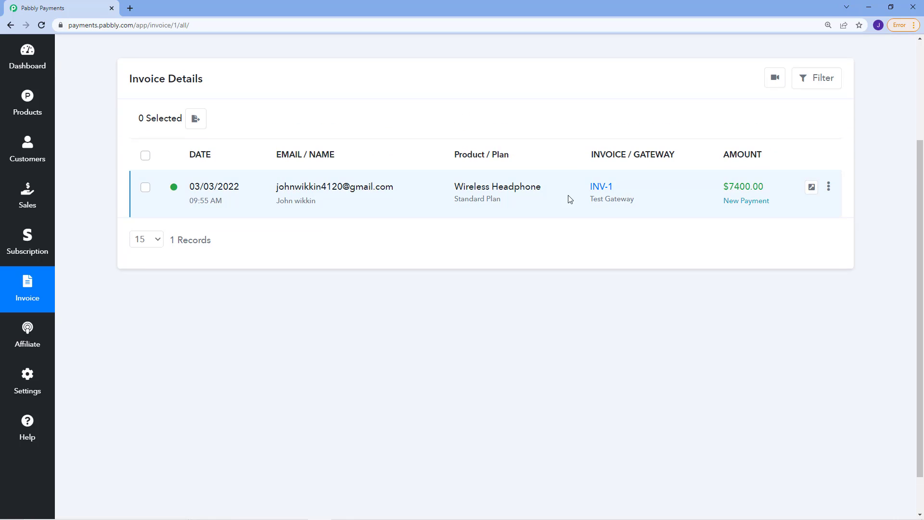
{"action": "scroll", "coordinate": [794, 132], "scroll_direction": "up", "scroll_amount": 3}
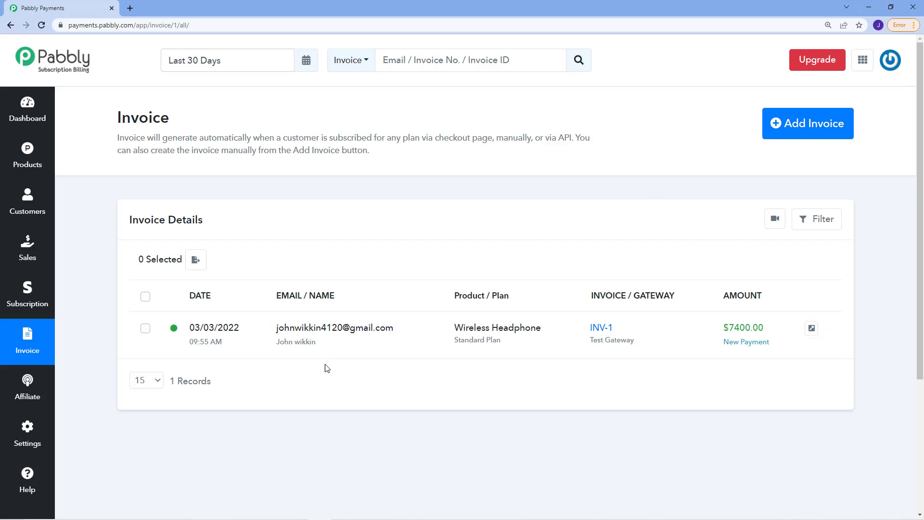
- Open the Wireless Headphone invoice, check its transactions and the invoice note form, and close it without adding a note
{"action": "left_click", "coordinate": [599, 328]}
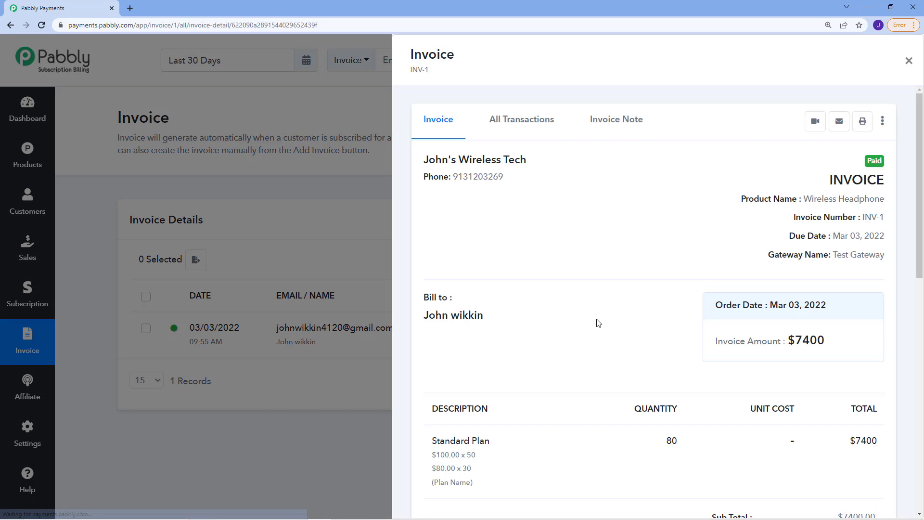
{"action": "left_click", "coordinate": [522, 128]}
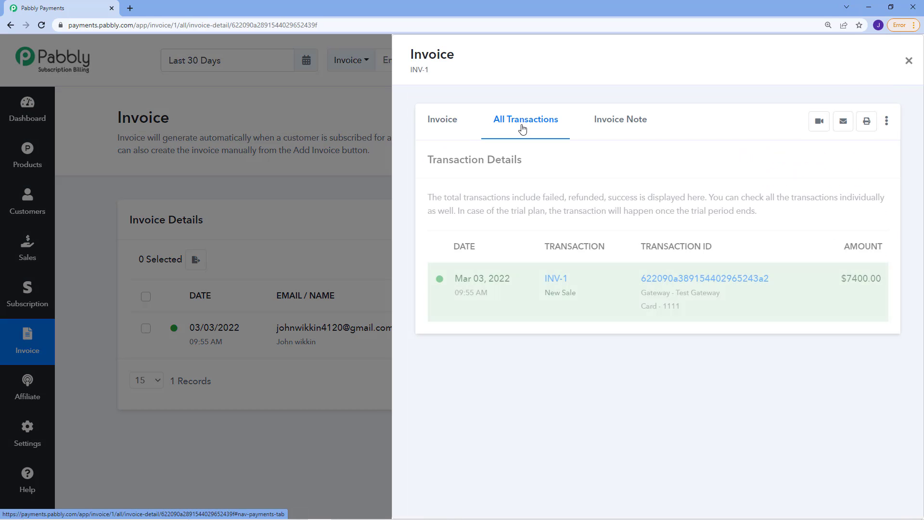
{"action": "left_click", "coordinate": [622, 120]}
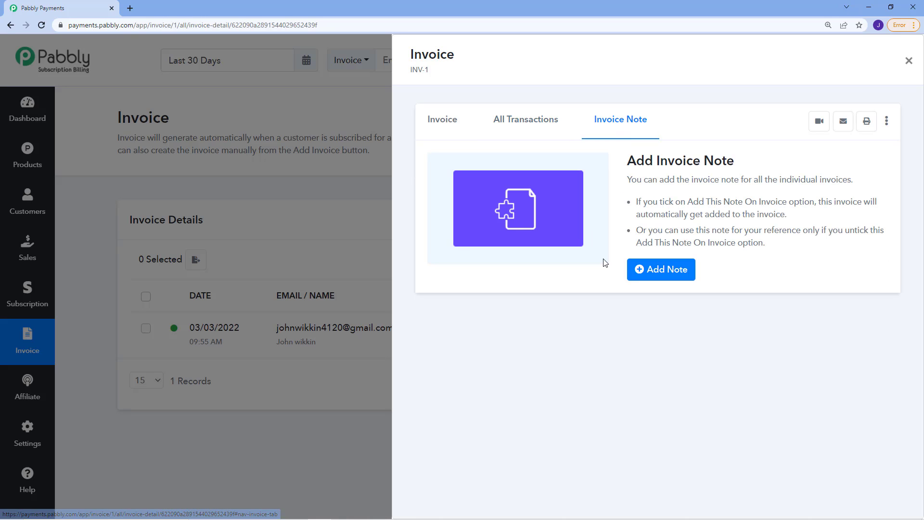
{"action": "left_click", "coordinate": [662, 270]}
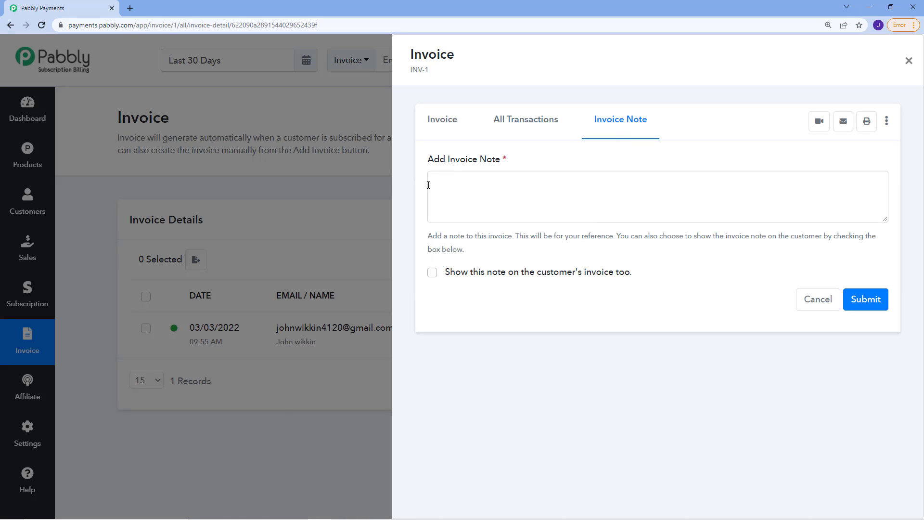
{"action": "left_click", "coordinate": [308, 185]}
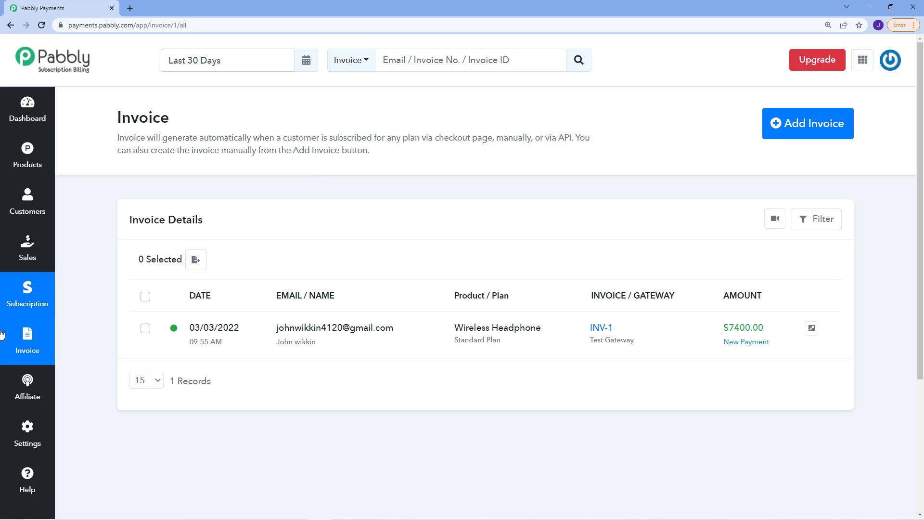
- Open the Affiliate section and look at its overview statistics and affiliate list
{"action": "scroll", "coordinate": [75, 385], "scroll_direction": "down", "scroll_amount": 1}
{"action": "left_click", "coordinate": [27, 346]}
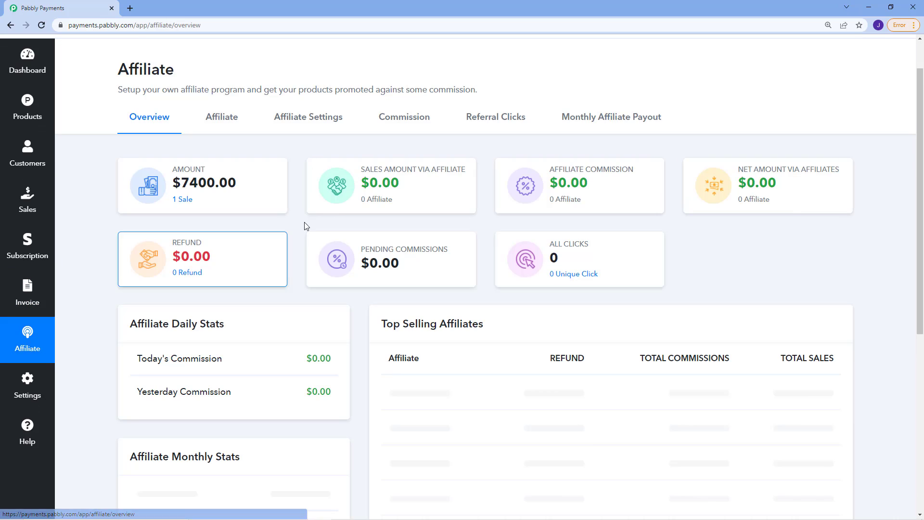
{"action": "left_click", "coordinate": [236, 117]}
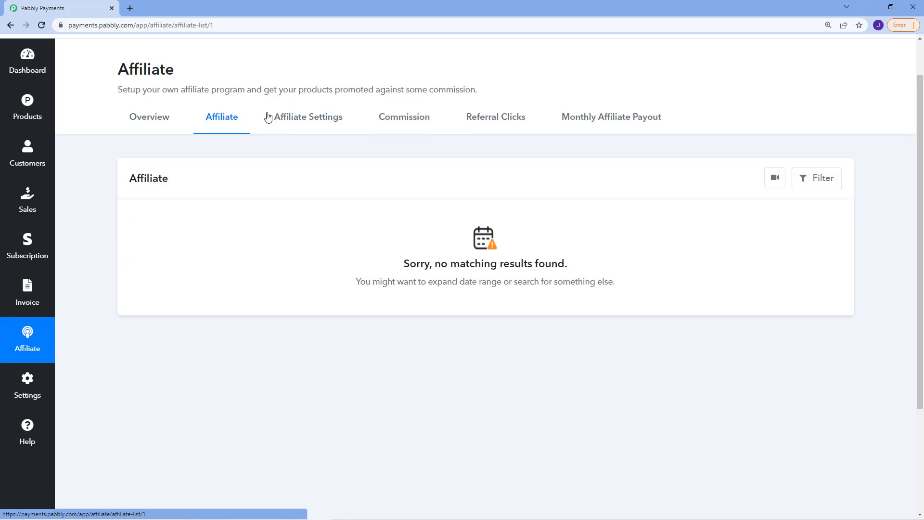
- Open the affiliate settings and read through the General Settings options for signup, cookie validity, approval and payouts
{"action": "left_click", "coordinate": [307, 119]}
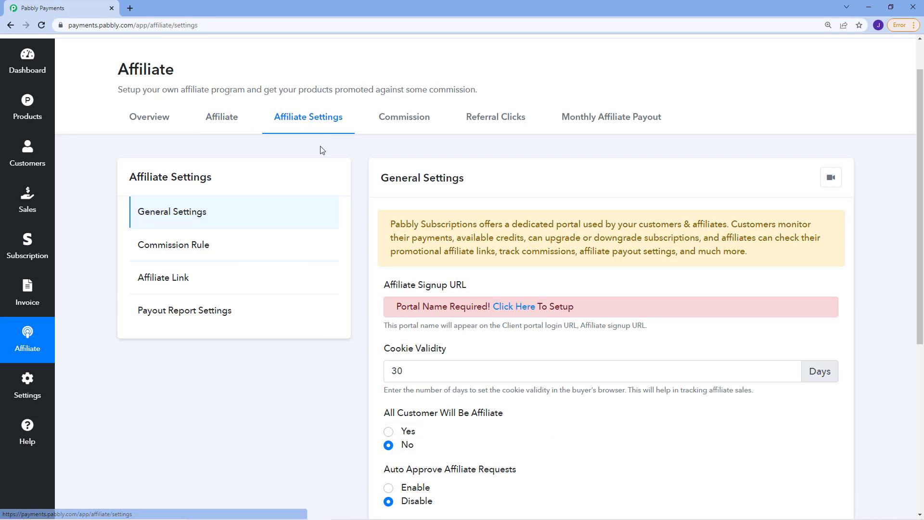
{"action": "scroll", "coordinate": [327, 183], "scroll_direction": "down", "scroll_amount": 2}
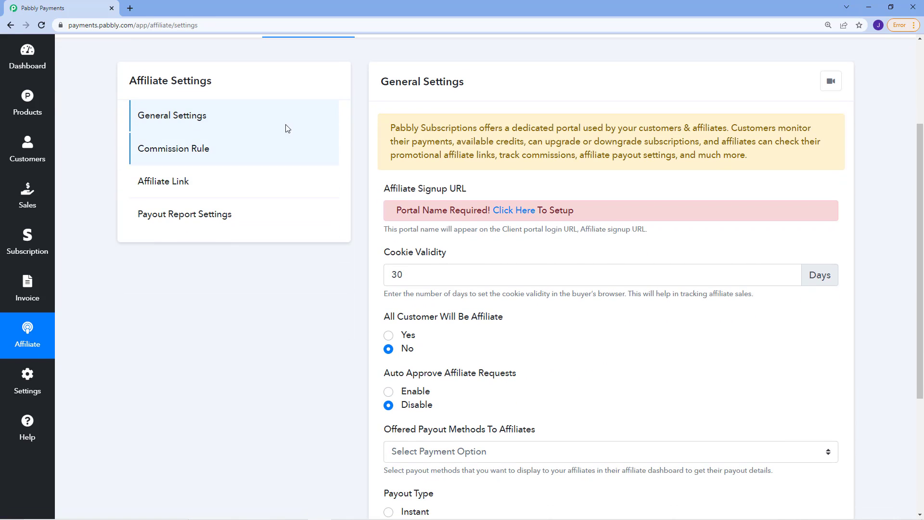
{"action": "scroll", "coordinate": [295, 113], "scroll_direction": "down", "scroll_amount": 1}
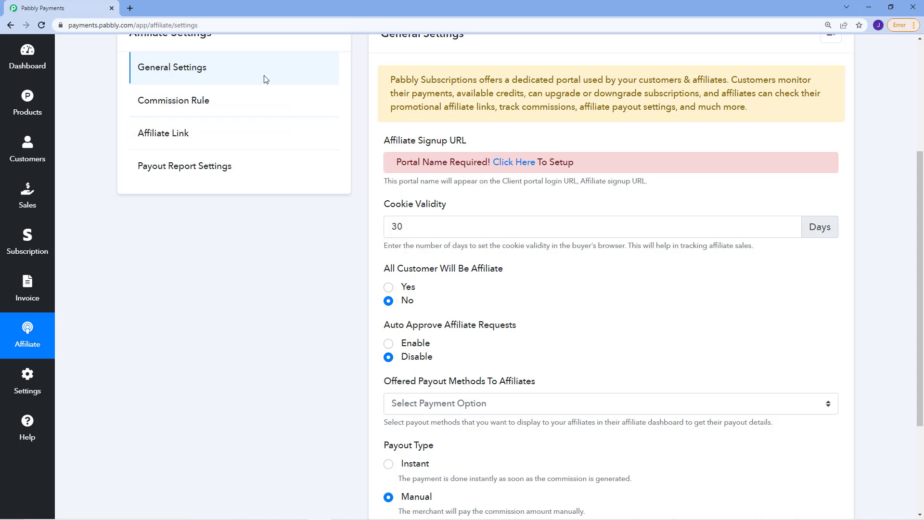
- Check the affiliate commission page, return to the affiliate settings, and inspect the payout method, payout type and terms options
{"action": "scroll", "coordinate": [356, 289], "scroll_direction": "down", "scroll_amount": 3}
{"action": "scroll", "coordinate": [386, 191], "scroll_direction": "up", "scroll_amount": 5}
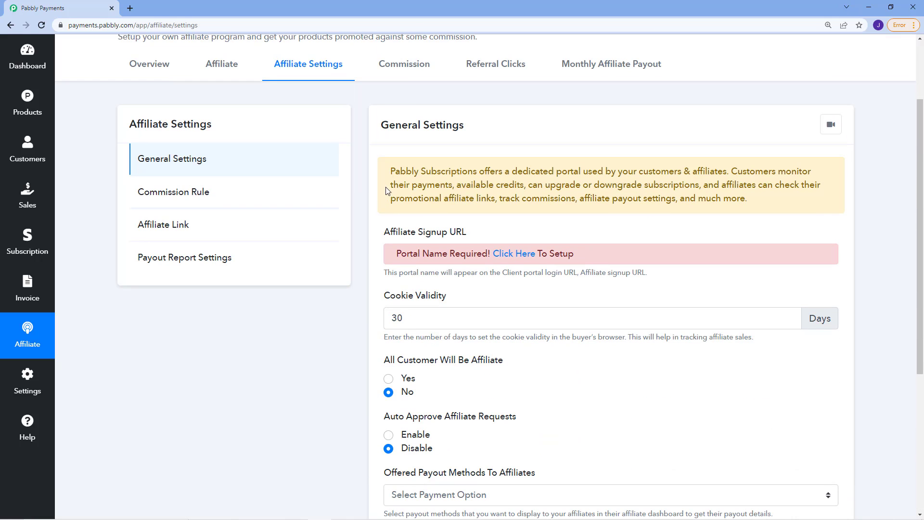
{"action": "left_click", "coordinate": [406, 66]}
{"action": "left_click", "coordinate": [320, 70]}
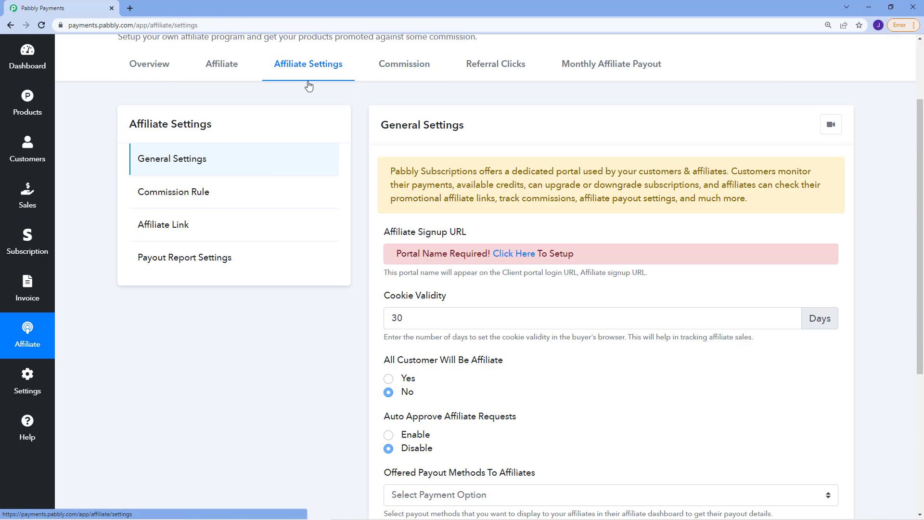
{"action": "scroll", "coordinate": [451, 331], "scroll_direction": "down", "scroll_amount": 5}
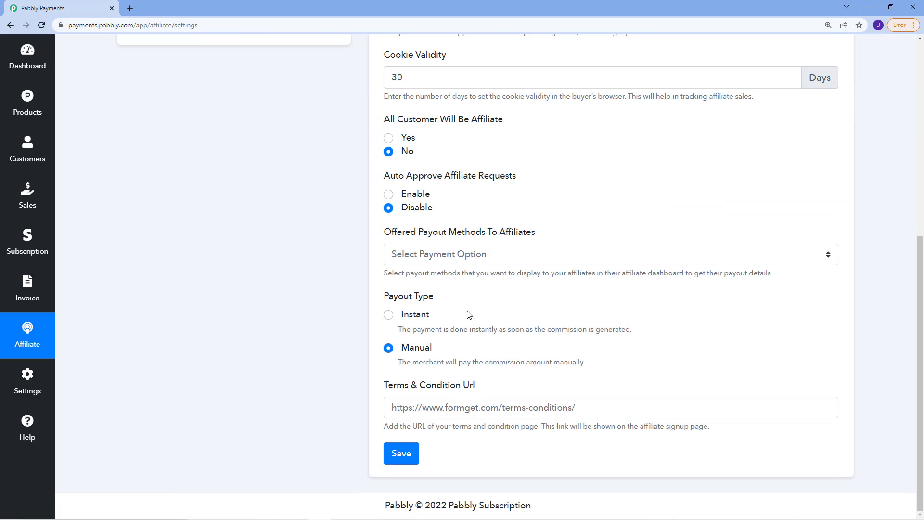
{"action": "left_click", "coordinate": [456, 255]}
{"action": "left_click", "coordinate": [456, 256]}
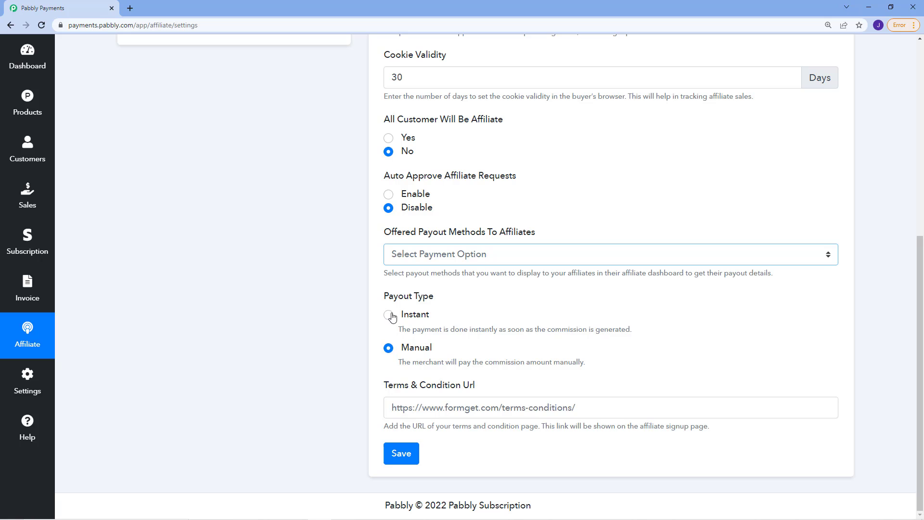
{"action": "scroll", "coordinate": [508, 152], "scroll_direction": "up", "scroll_amount": 5}
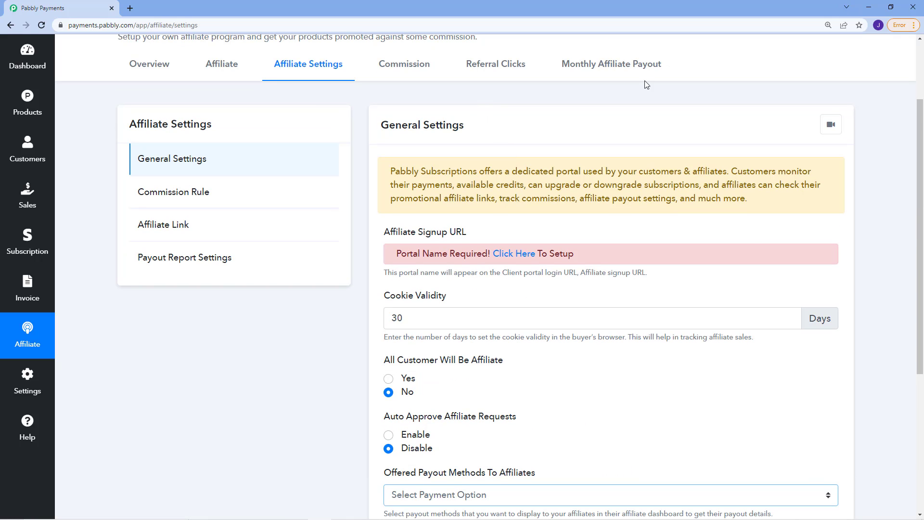
- Open the account settings and read through the Profile Settings for contact, currency and organization details
{"action": "left_click", "coordinate": [37, 392]}
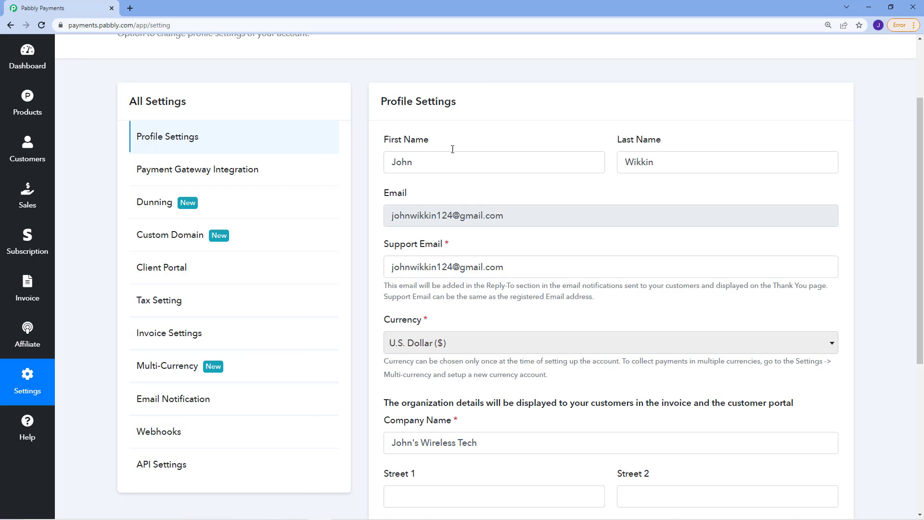
{"action": "scroll", "coordinate": [482, 159], "scroll_direction": "down", "scroll_amount": 1}
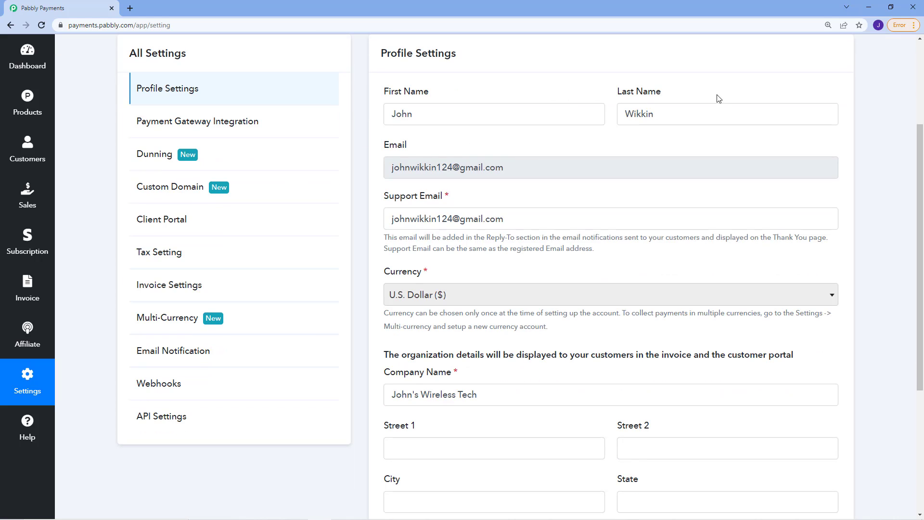
{"action": "scroll", "coordinate": [408, 194], "scroll_direction": "down", "scroll_amount": 1}
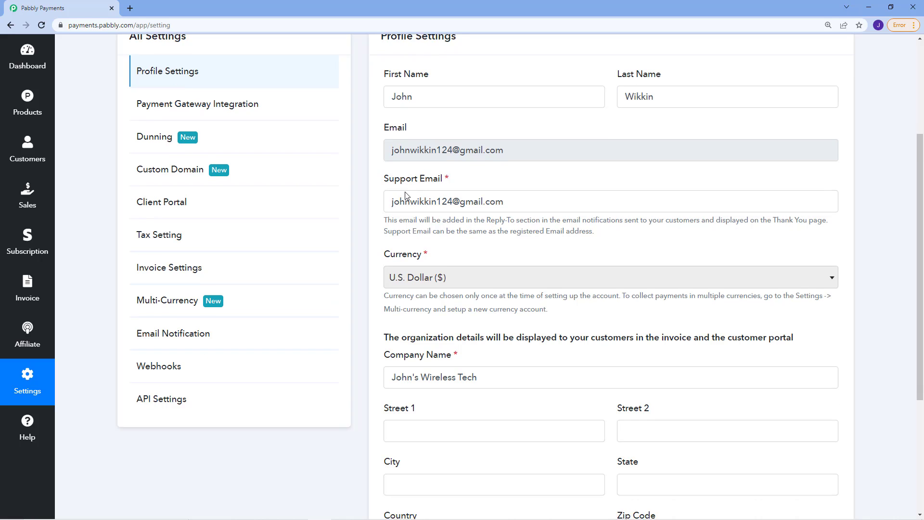
{"action": "scroll", "coordinate": [461, 150], "scroll_direction": "down", "scroll_amount": 1}
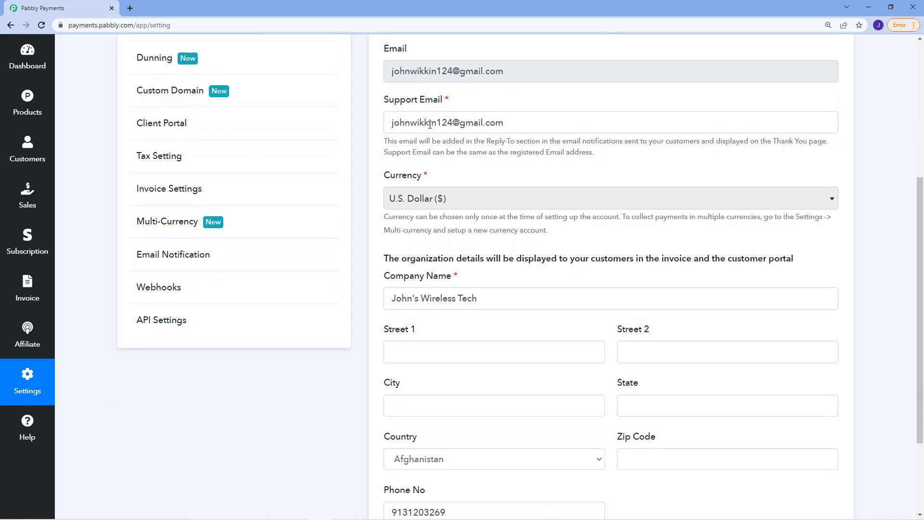
{"action": "scroll", "coordinate": [461, 153], "scroll_direction": "down", "scroll_amount": 1}
{"action": "scroll", "coordinate": [560, 200], "scroll_direction": "down", "scroll_amount": 1}
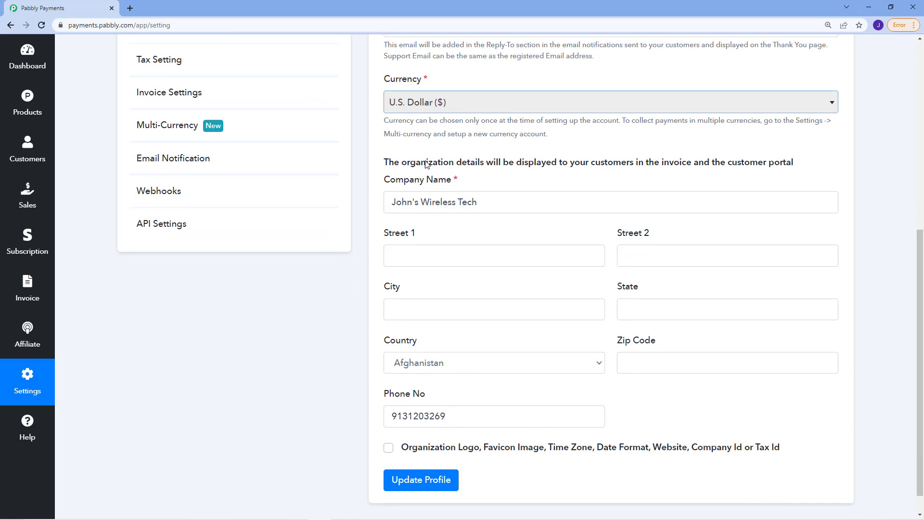
{"action": "scroll", "coordinate": [518, 204], "scroll_direction": "down", "scroll_amount": 1}
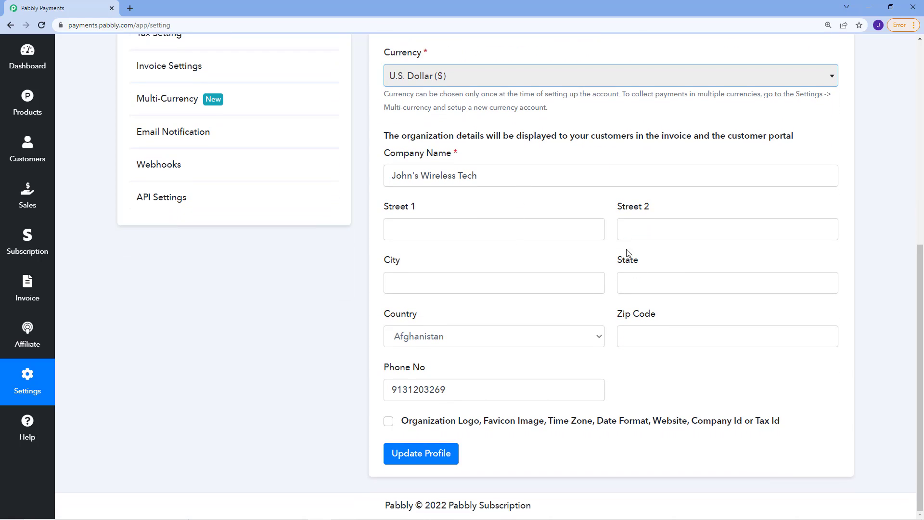
- Show the optional logo, favicon, time zone, date format, website and tax ID fields in the profile form, review them, and hide them again
{"action": "left_click", "coordinate": [390, 422]}
{"action": "scroll", "coordinate": [437, 378], "scroll_direction": "down", "scroll_amount": 4}
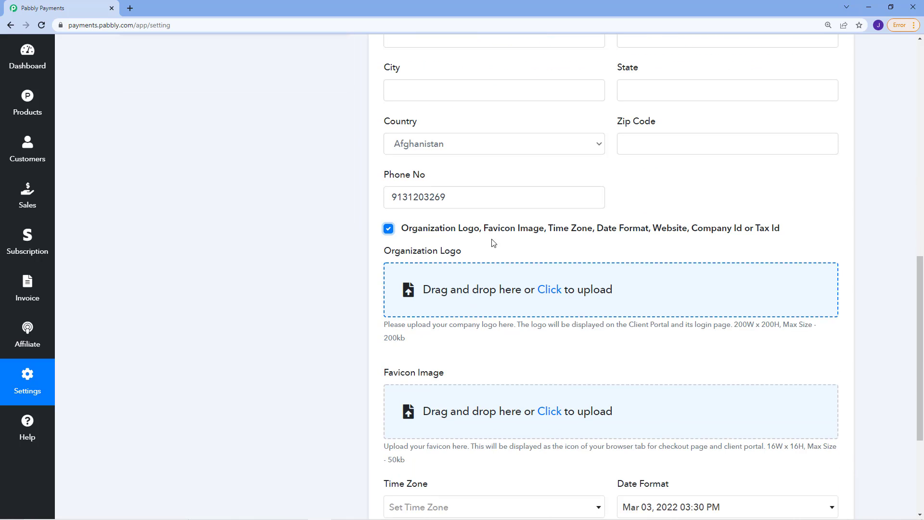
{"action": "left_click_drag", "start_coordinate": [443, 230], "coordinate": [754, 228]}
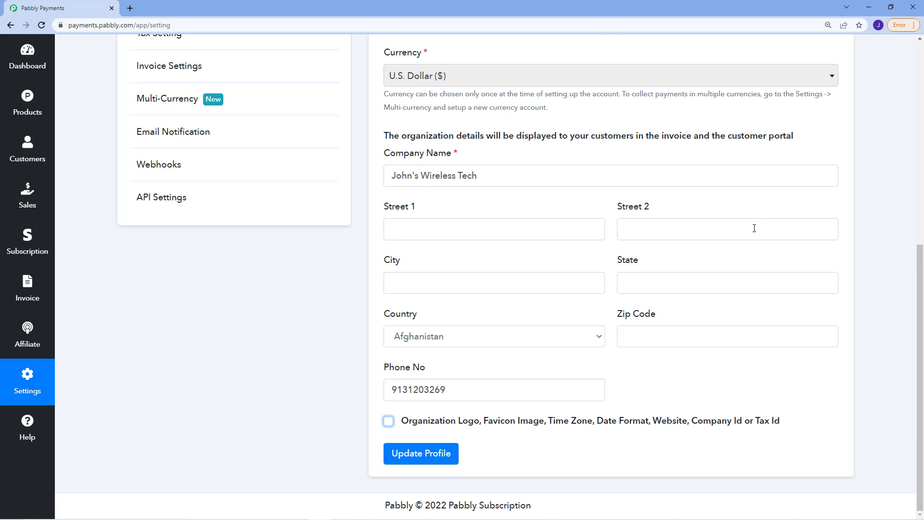
{"action": "left_click", "coordinate": [390, 423]}
{"action": "scroll", "coordinate": [464, 392], "scroll_direction": "down", "scroll_amount": 7}
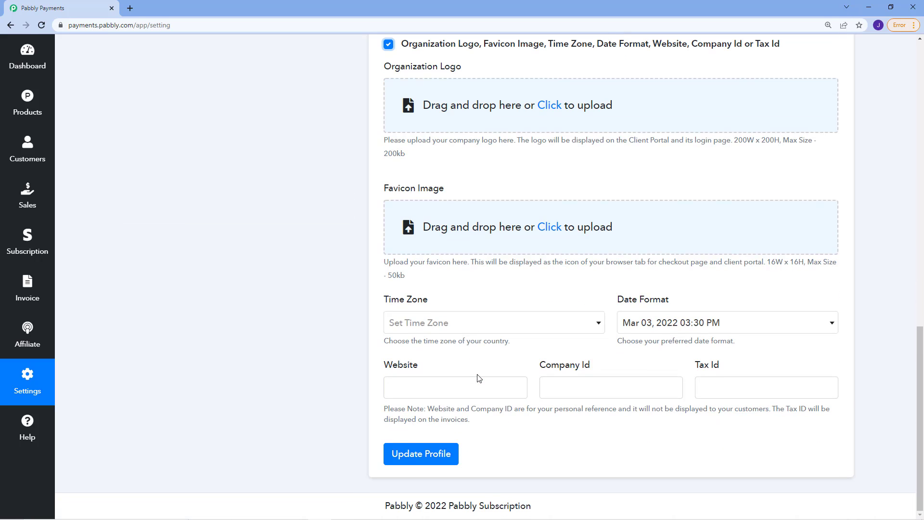
{"action": "scroll", "coordinate": [479, 378], "scroll_direction": "up", "scroll_amount": 5}
{"action": "left_click", "coordinate": [388, 289]}
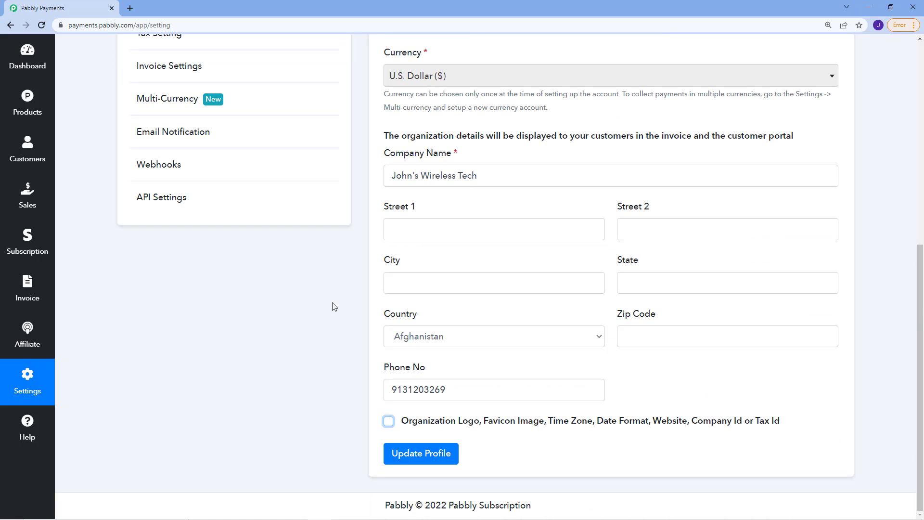
- Open the Payment Gateway Integration settings and review the available gateways, the connected gateways and the Test Gateway's action options
{"action": "scroll", "coordinate": [334, 306], "scroll_direction": "up", "scroll_amount": 5}
{"action": "left_click", "coordinate": [273, 154]}
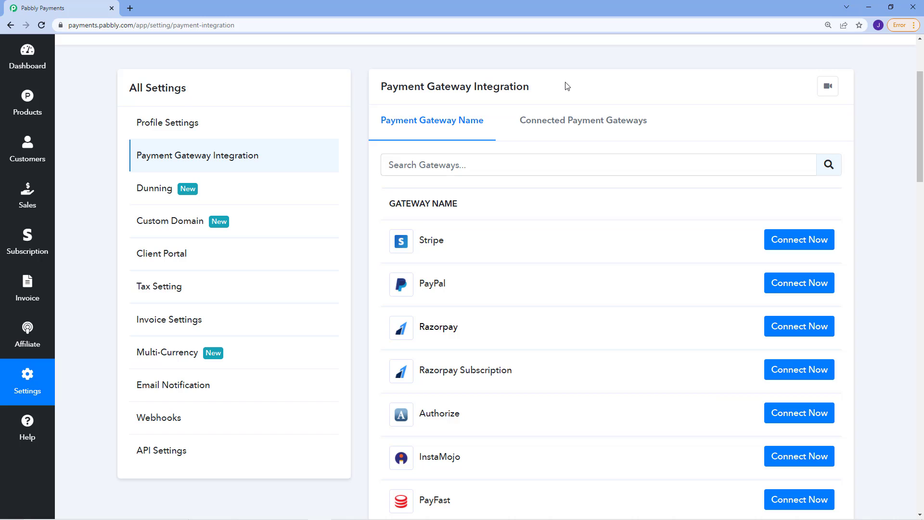
{"action": "left_click", "coordinate": [581, 128]}
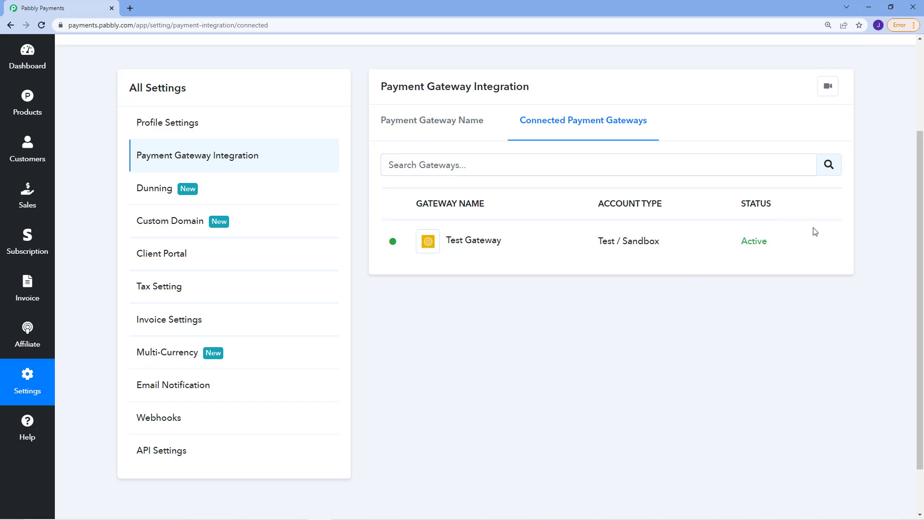
{"action": "left_click", "coordinate": [832, 241]}
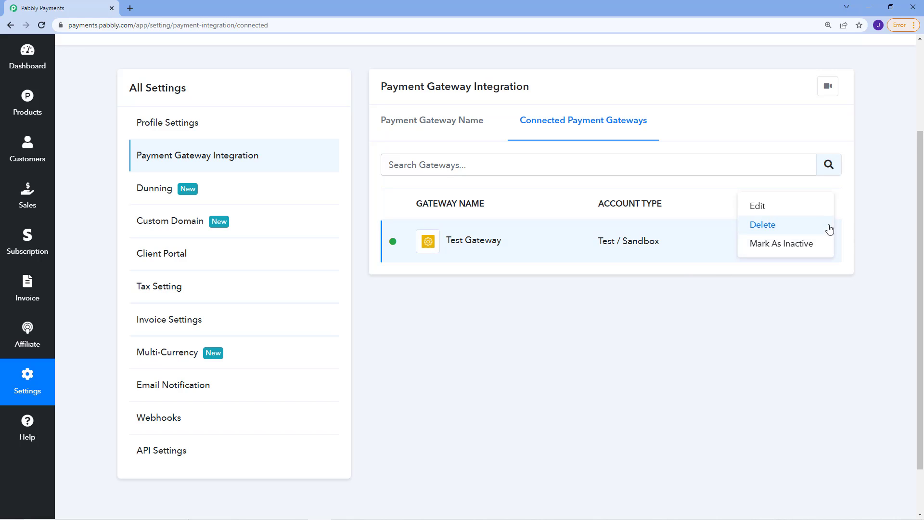
{"action": "left_click", "coordinate": [805, 297]}
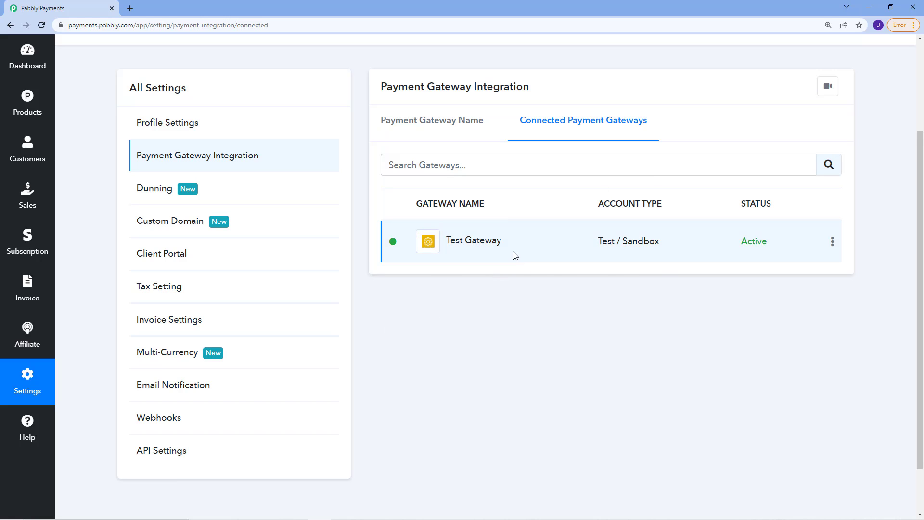
{"action": "left_click", "coordinate": [441, 126]}
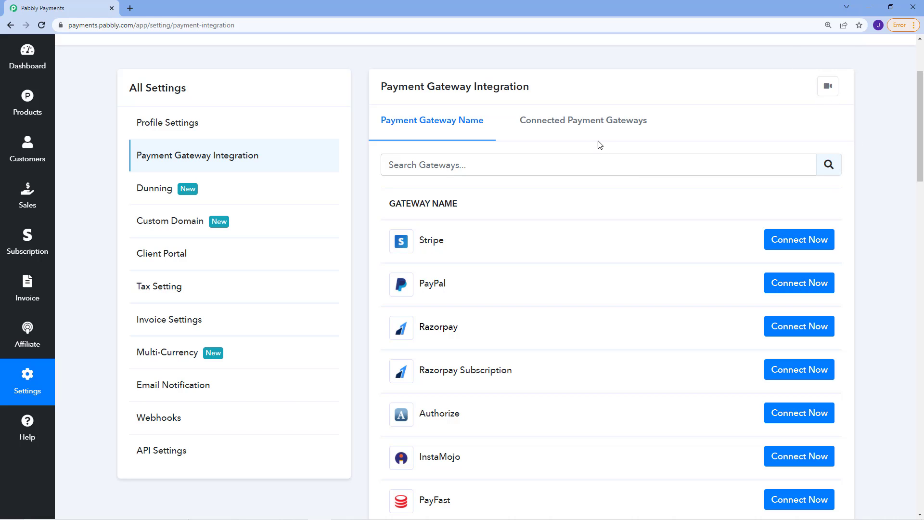
{"action": "left_click", "coordinate": [602, 129]}
{"action": "left_click", "coordinate": [833, 244]}
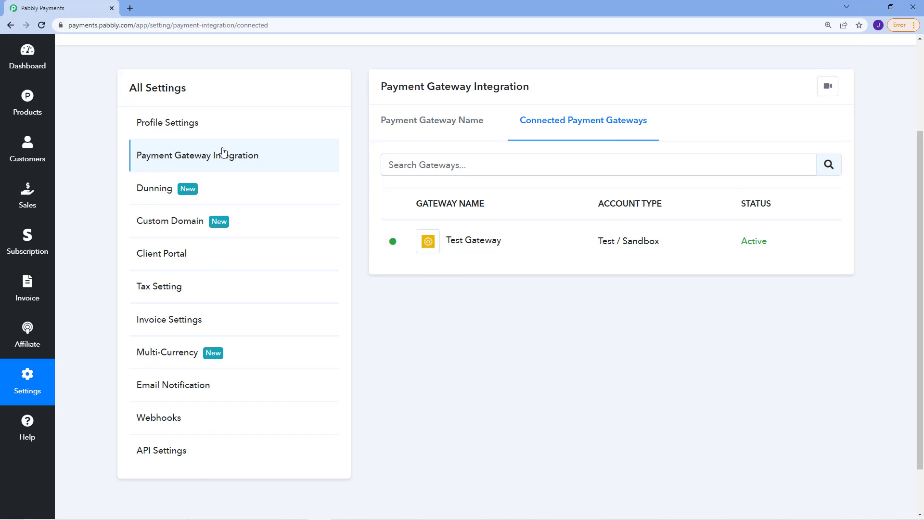
- Open Dunning Management, read its description, and look over the Recovered Payment overview and the Dunning Setting page
{"action": "scroll", "coordinate": [241, 213], "scroll_direction": "up", "scroll_amount": 1}
{"action": "left_click", "coordinate": [266, 249]}
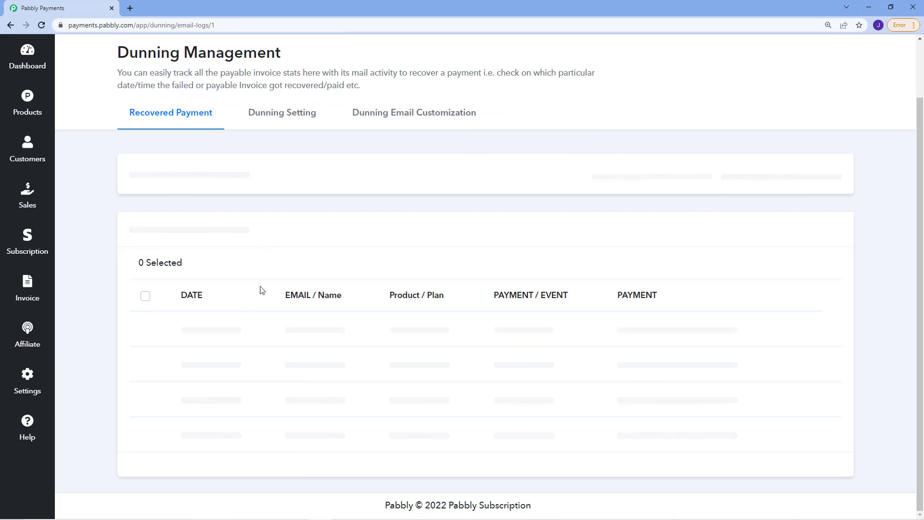
{"action": "scroll", "coordinate": [220, 159], "scroll_direction": "up", "scroll_amount": 2}
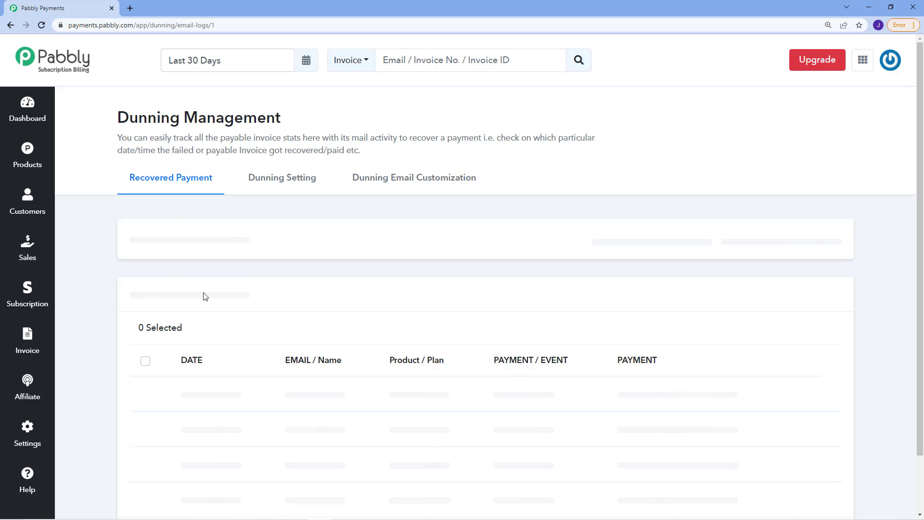
{"action": "scroll", "coordinate": [215, 324], "scroll_direction": "down", "scroll_amount": 3}
{"action": "scroll", "coordinate": [218, 322], "scroll_direction": "up", "scroll_amount": 3}
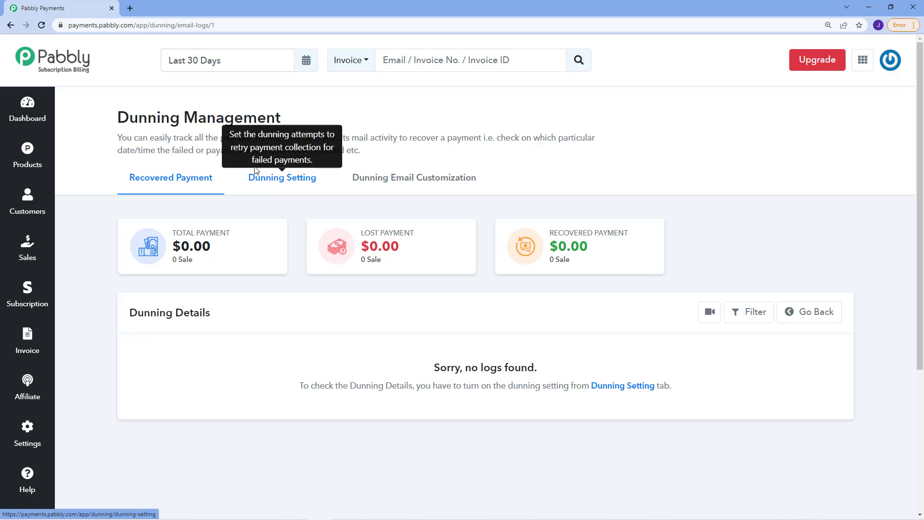
{"action": "left_click_drag", "start_coordinate": [163, 137], "coordinate": [368, 157]}
{"action": "left_click", "coordinate": [369, 158]}
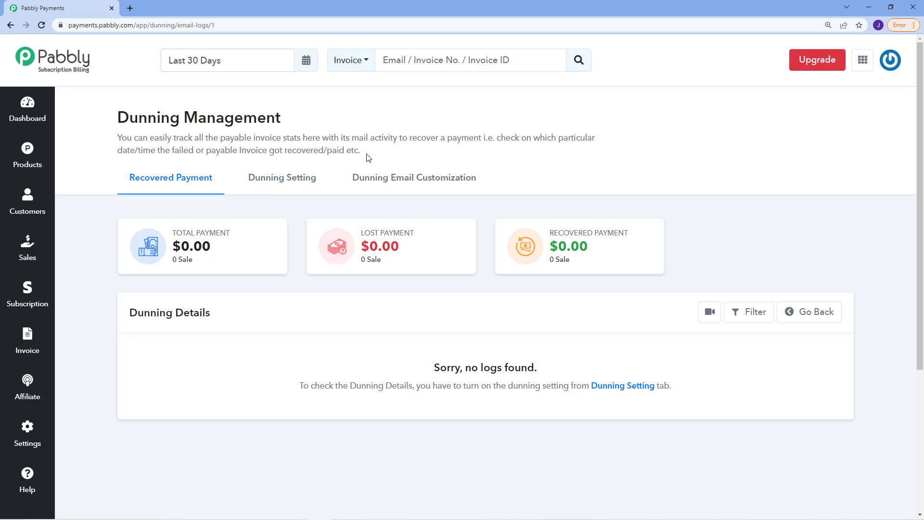
{"action": "left_click", "coordinate": [283, 179]}
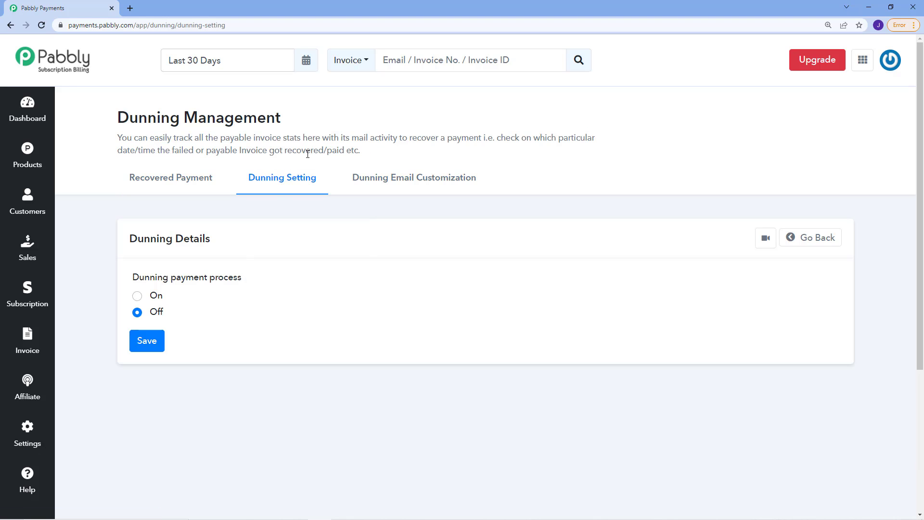
{"action": "left_click", "coordinate": [194, 187]}
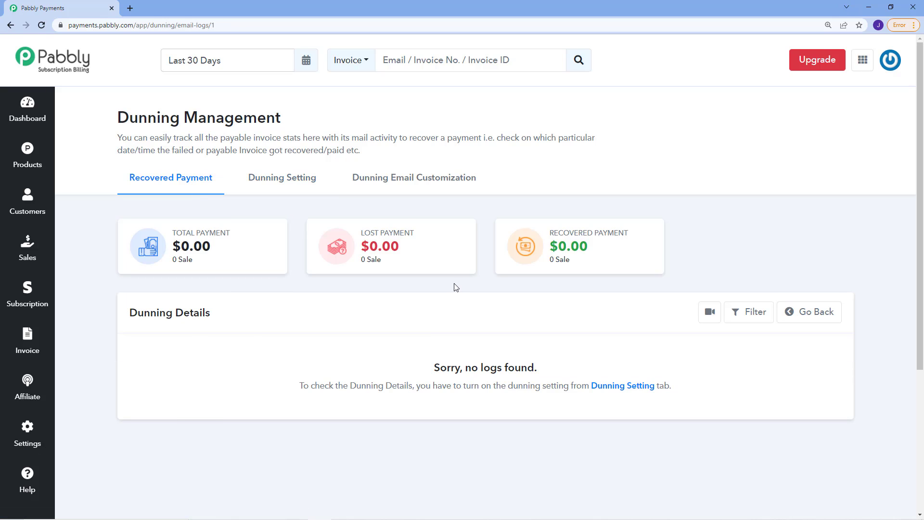
- Turn on the dunning payment process in the Dunning Setting page
{"action": "left_click", "coordinate": [283, 182]}
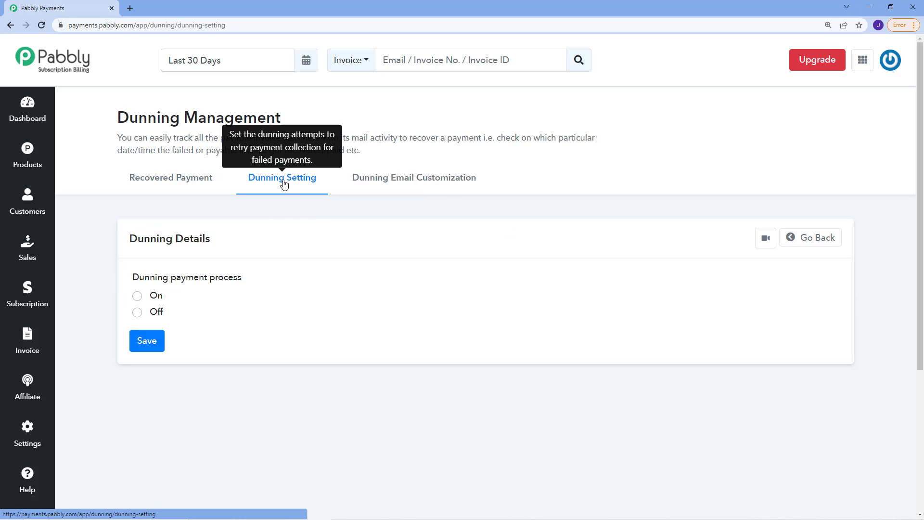
{"action": "left_click", "coordinate": [137, 296]}
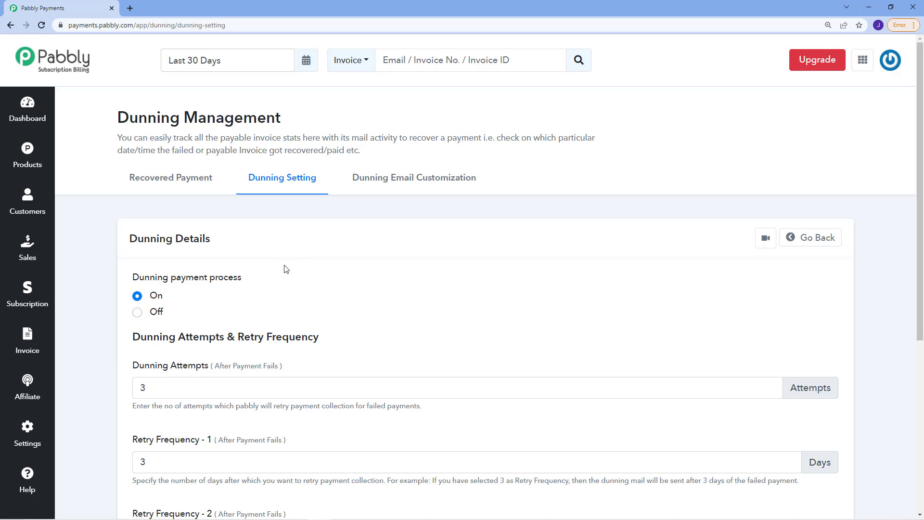
{"action": "scroll", "coordinate": [285, 268], "scroll_direction": "down", "scroll_amount": 4}
- Try setting the dunning attempts to 4 and set the number back to 3
{"action": "left_click", "coordinate": [157, 198]}
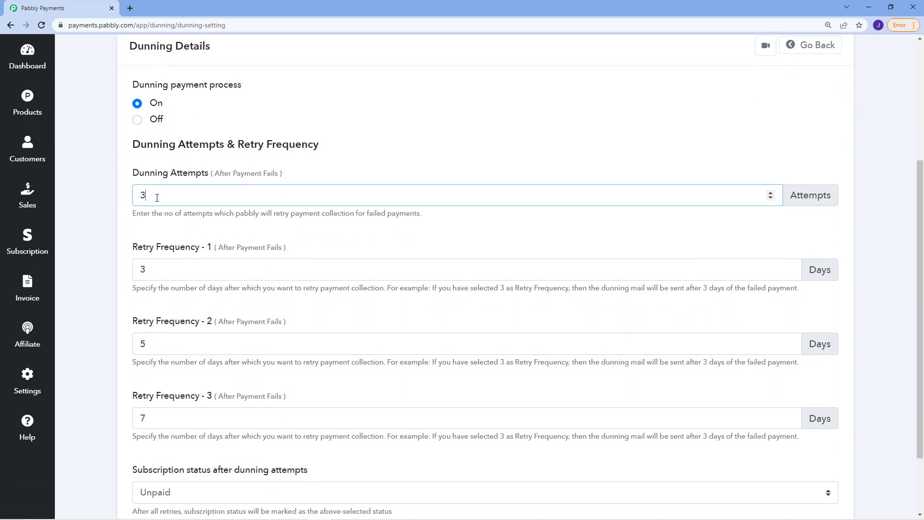
{"action": "scroll", "coordinate": [163, 183], "scroll_direction": "down", "scroll_amount": 1}
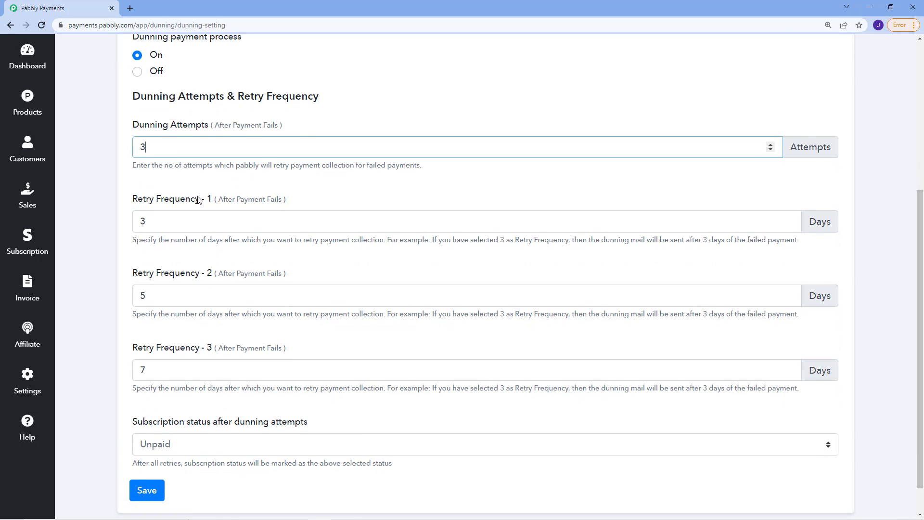
{"action": "key", "text": "BackSpace"}
{"action": "type", "text": "4"}
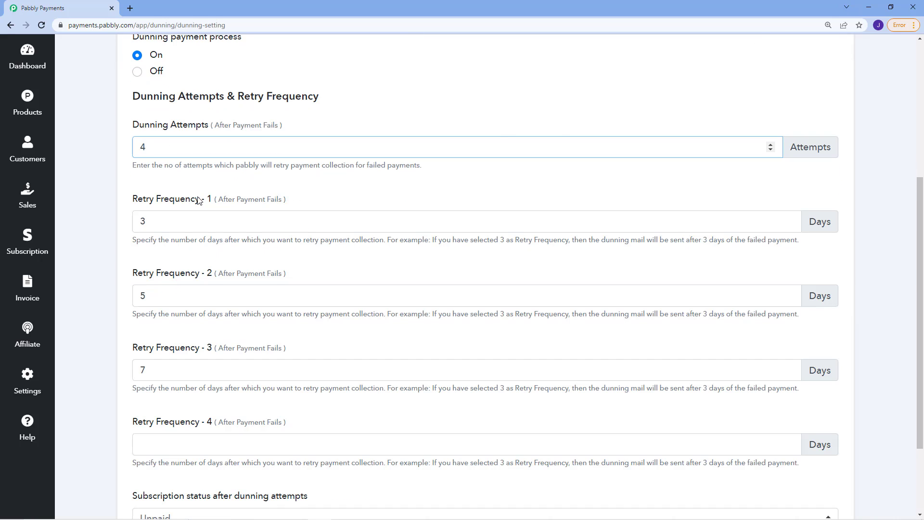
{"action": "key", "text": "BackSpace"}
{"action": "type", "text": "3"}
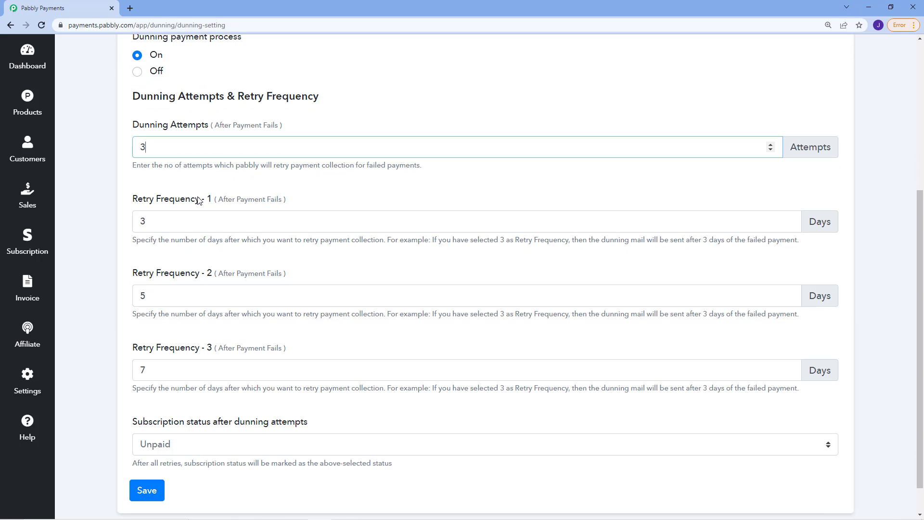
{"action": "left_click", "coordinate": [305, 115]}
- Review the three retry frequency fields, their description, and the options for the subscription status after dunning attempts
{"action": "scroll", "coordinate": [279, 213], "scroll_direction": "down", "scroll_amount": 1}
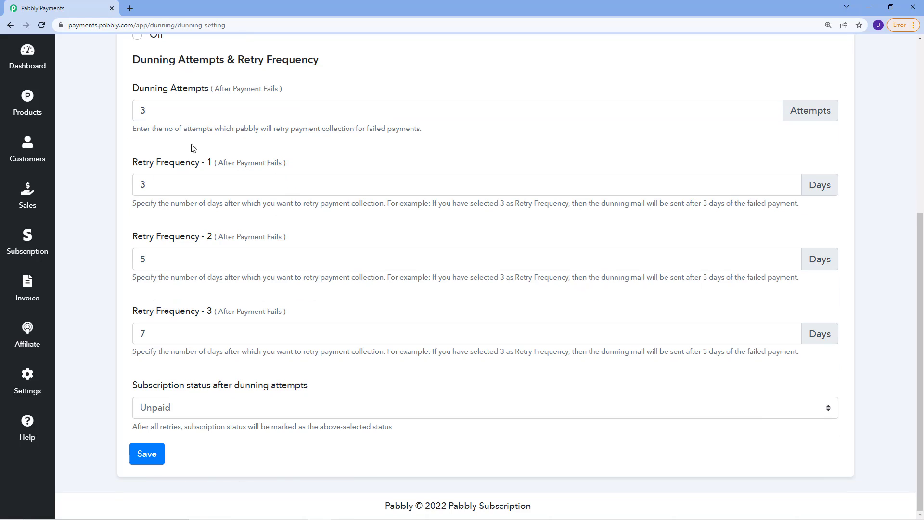
{"action": "left_click_drag", "start_coordinate": [136, 163], "coordinate": [249, 164]}
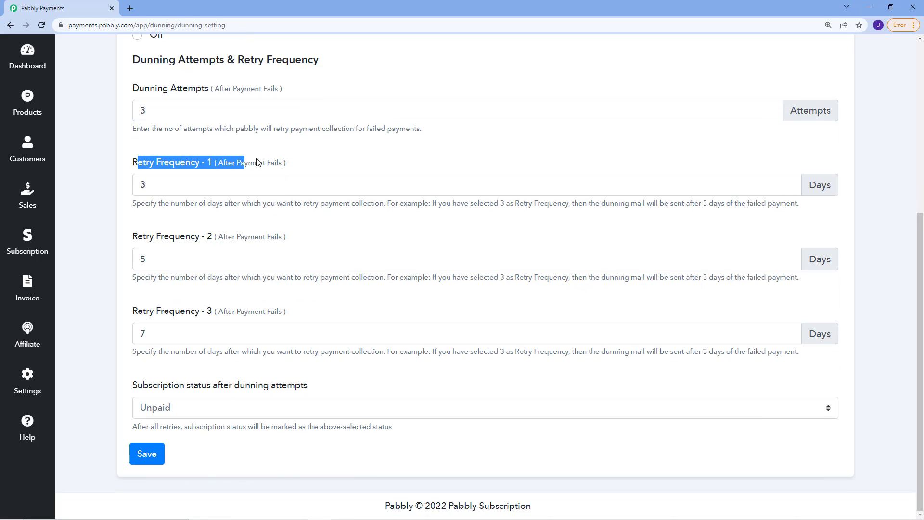
{"action": "left_click", "coordinate": [278, 174]}
{"action": "left_click_drag", "start_coordinate": [160, 204], "coordinate": [708, 233]}
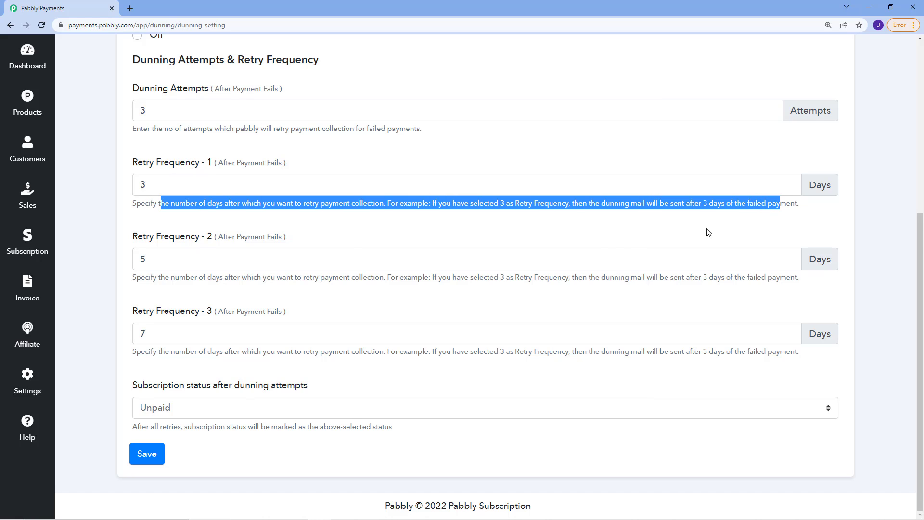
{"action": "left_click", "coordinate": [608, 235]}
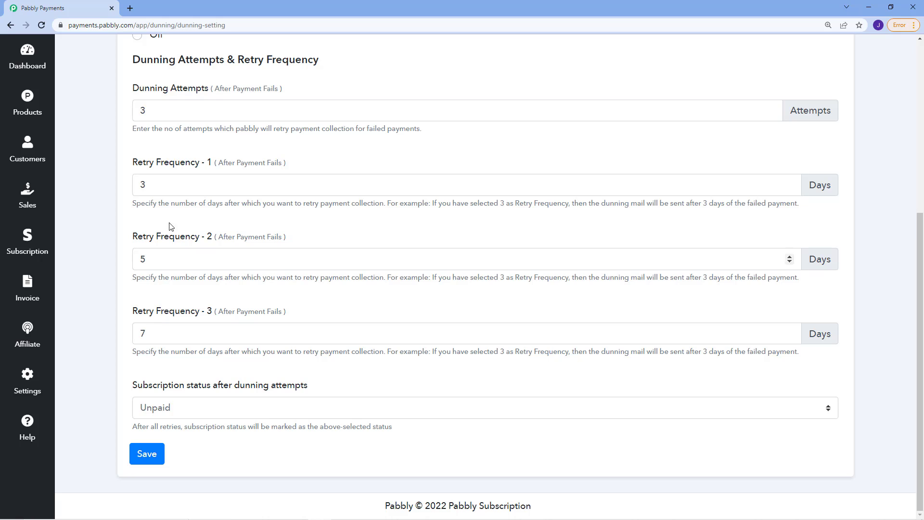
{"action": "left_click", "coordinate": [168, 408]}
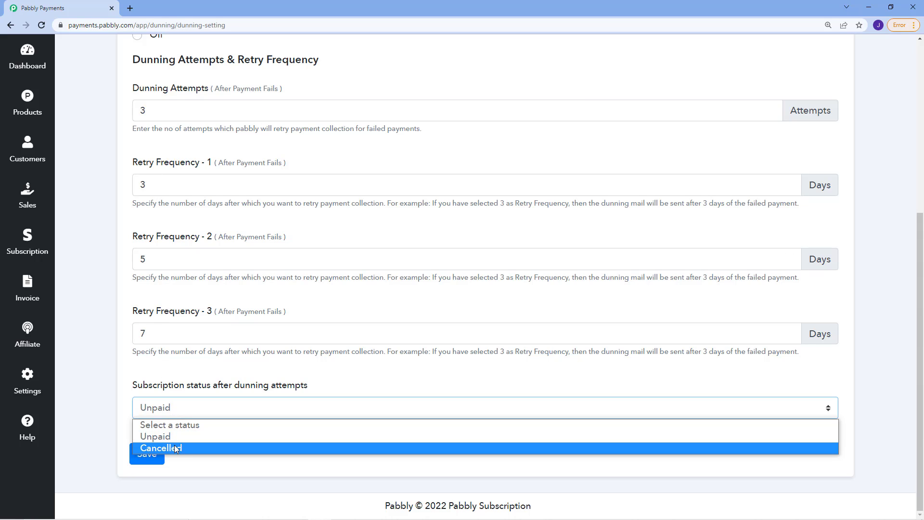
{"action": "left_click", "coordinate": [102, 333]}
{"action": "scroll", "coordinate": [101, 333], "scroll_direction": "up", "scroll_amount": 3}
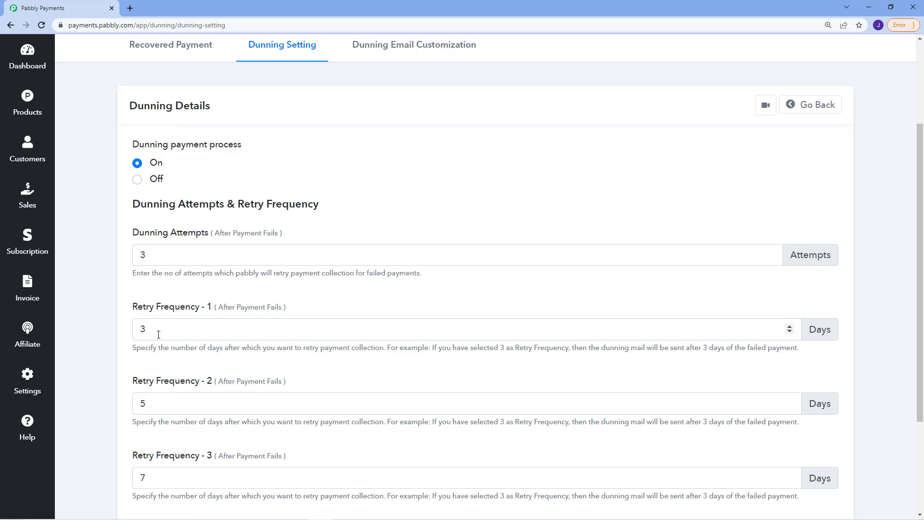
{"action": "scroll", "coordinate": [154, 337], "scroll_direction": "down", "scroll_amount": 3}
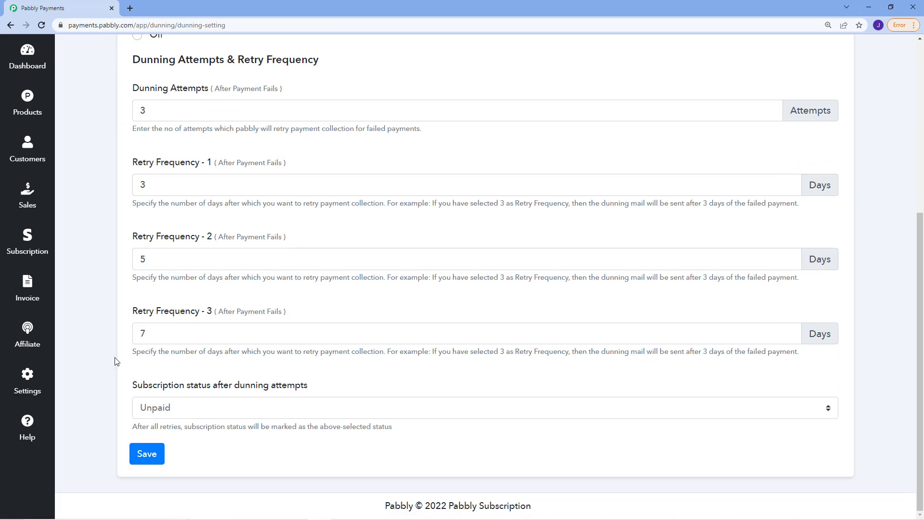
{"action": "scroll", "coordinate": [106, 268], "scroll_direction": "up", "scroll_amount": 5}
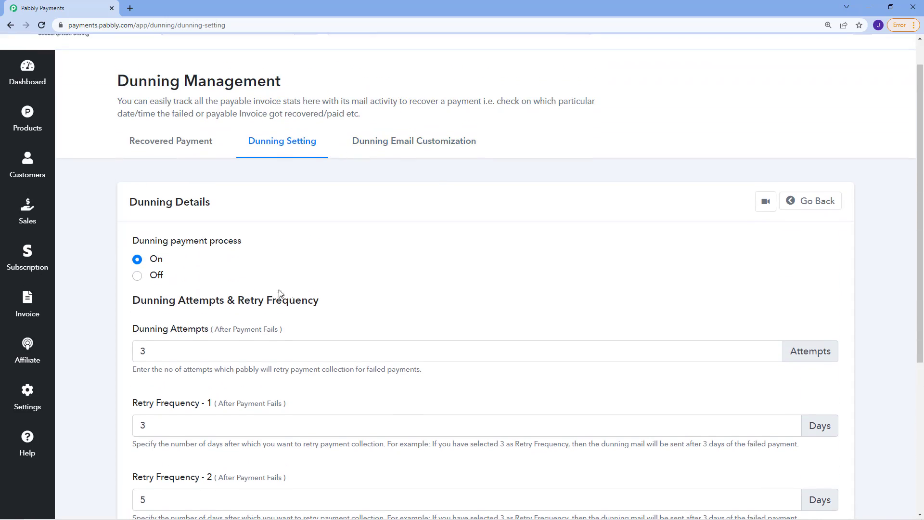
- Look over the Dunning Email Customization, Dunning Setting and Recovered Payment pages of Dunning Management
{"action": "left_click", "coordinate": [407, 140]}
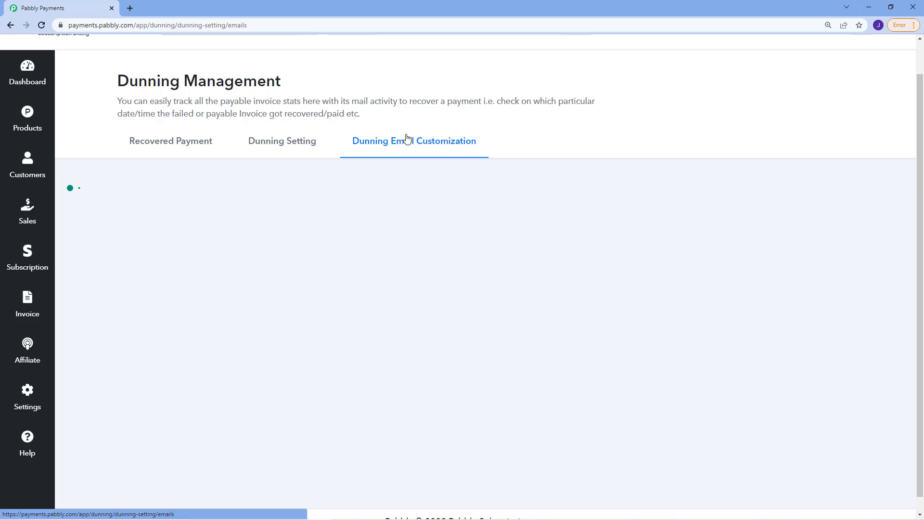
{"action": "left_click", "coordinate": [280, 145]}
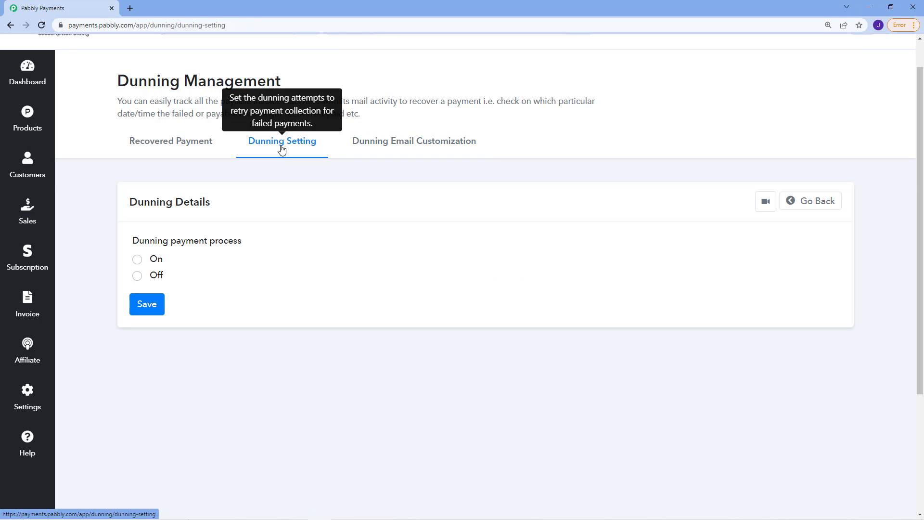
{"action": "left_click", "coordinate": [195, 144]}
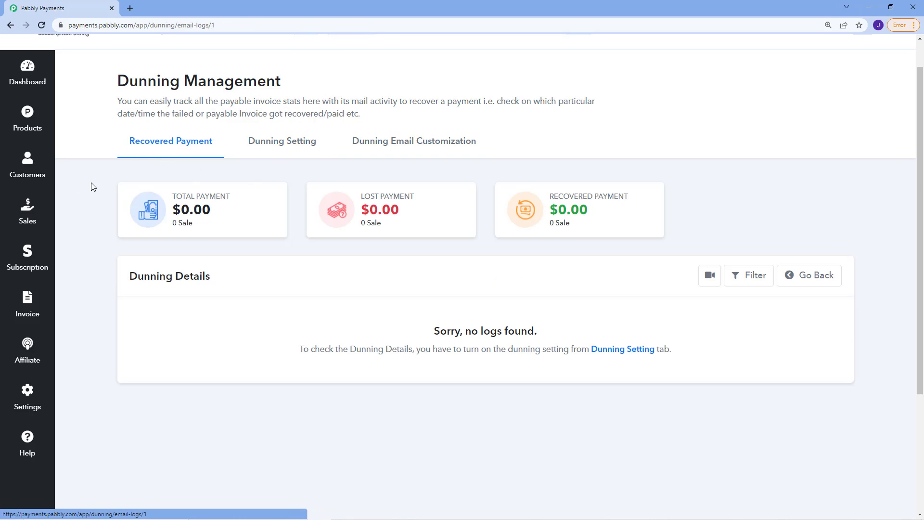
- Open the Custom Domain settings and read the domain name field, the domain mapping notes and the SSL requirements
{"action": "left_click", "coordinate": [38, 414]}
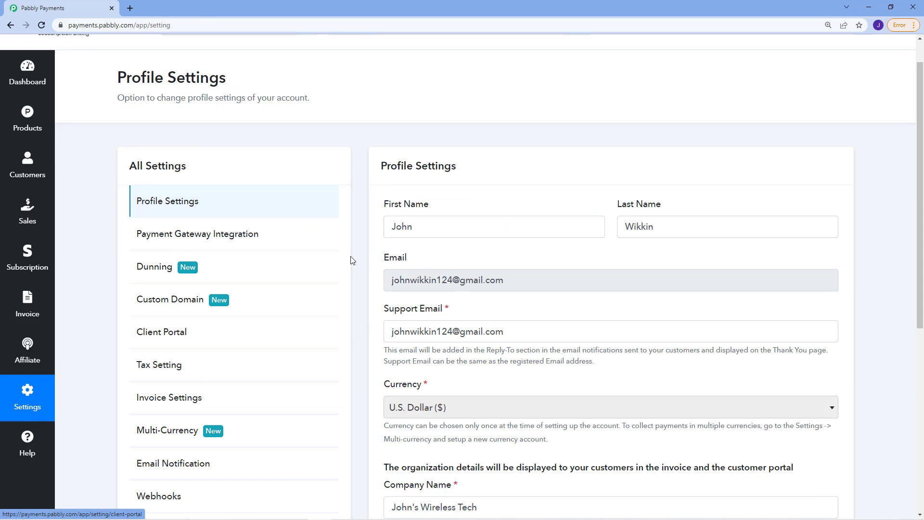
{"action": "scroll", "coordinate": [274, 308], "scroll_direction": "down", "scroll_amount": 2}
{"action": "left_click", "coordinate": [273, 203]}
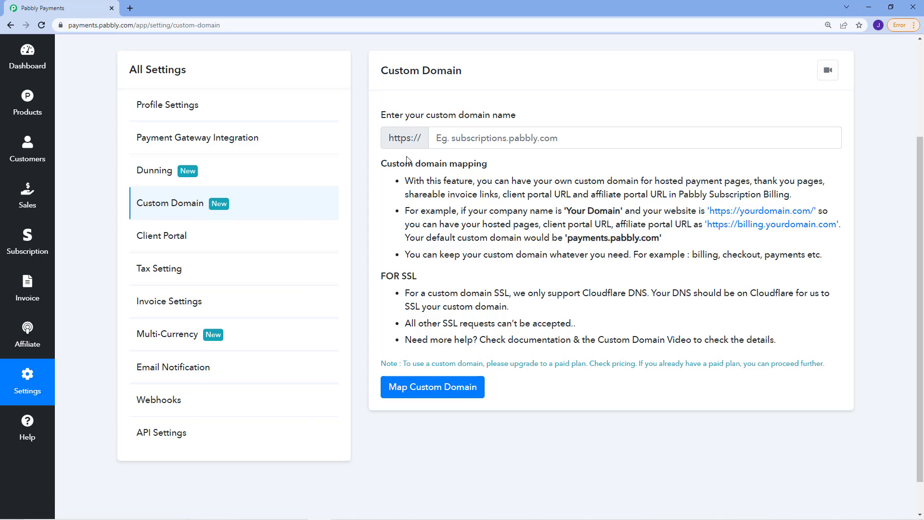
{"action": "left_click_drag", "start_coordinate": [406, 181], "coordinate": [796, 196]}
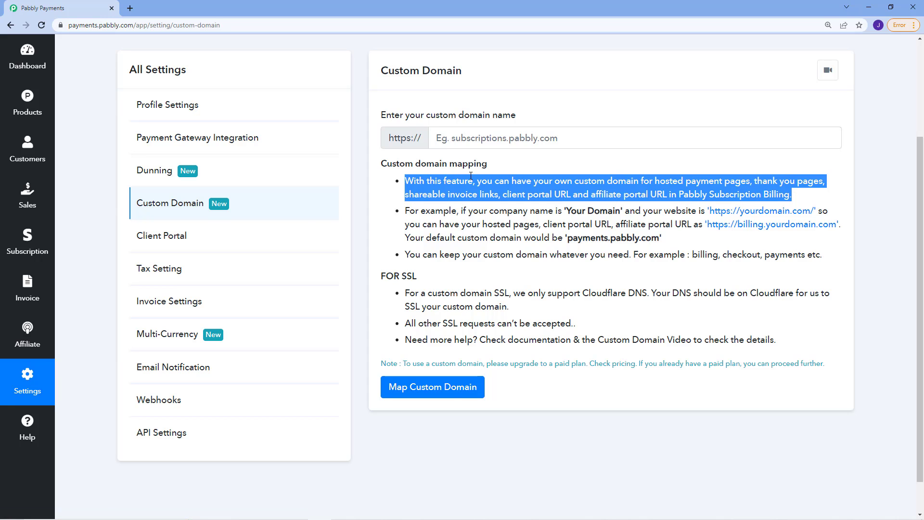
{"action": "scroll", "coordinate": [478, 227], "scroll_direction": "down", "scroll_amount": 1}
{"action": "scroll", "coordinate": [491, 260], "scroll_direction": "up", "scroll_amount": 2}
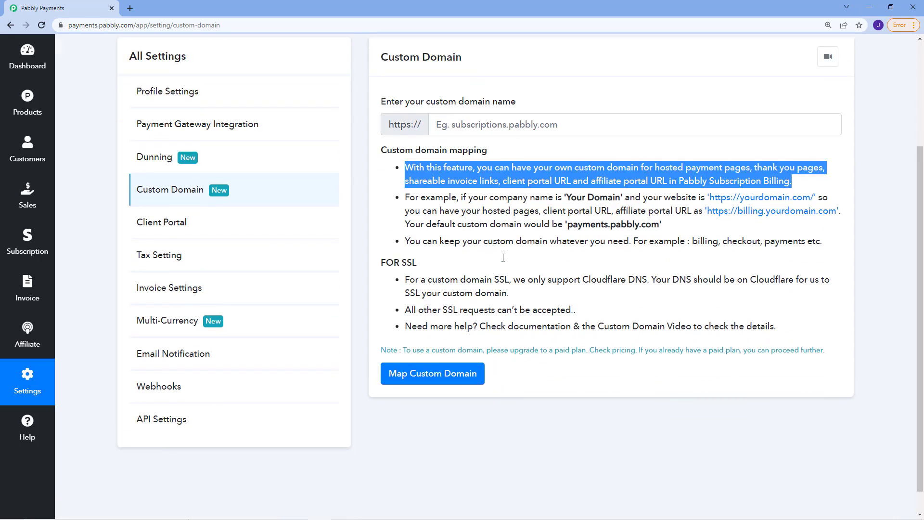
{"action": "scroll", "coordinate": [515, 264], "scroll_direction": "down", "scroll_amount": 2}
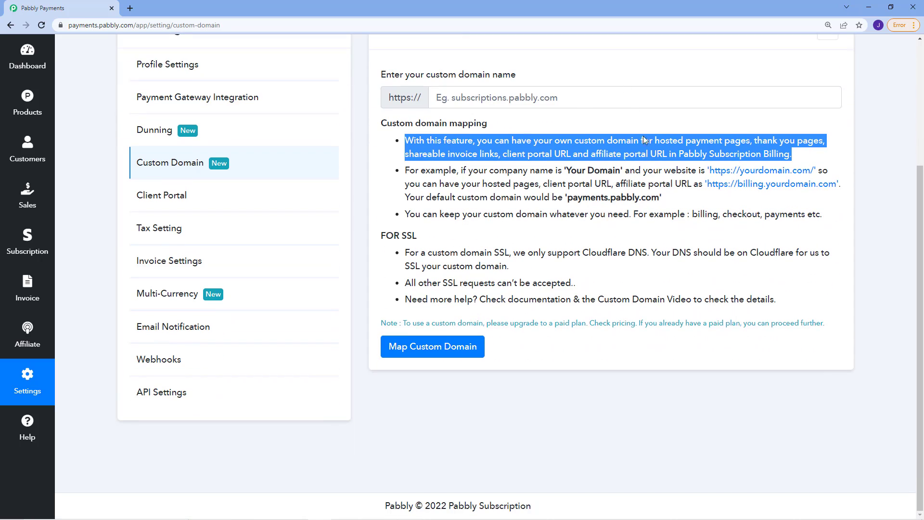
{"action": "left_click", "coordinate": [794, 156]}
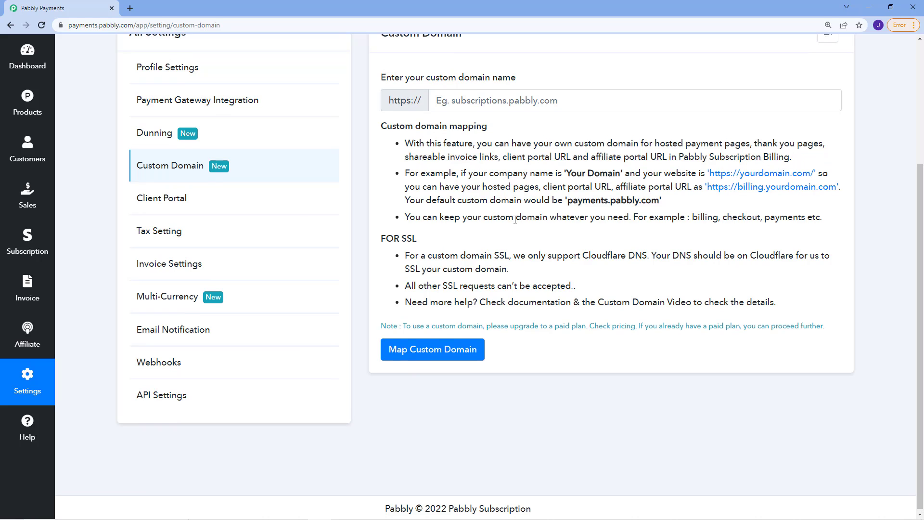
{"action": "scroll", "coordinate": [503, 225], "scroll_direction": "up", "scroll_amount": 2}
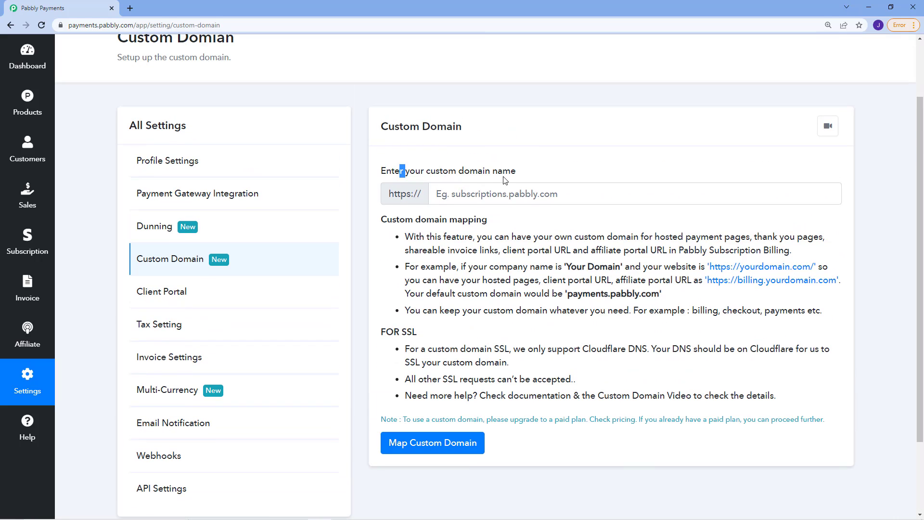
{"action": "left_click", "coordinate": [608, 192]}
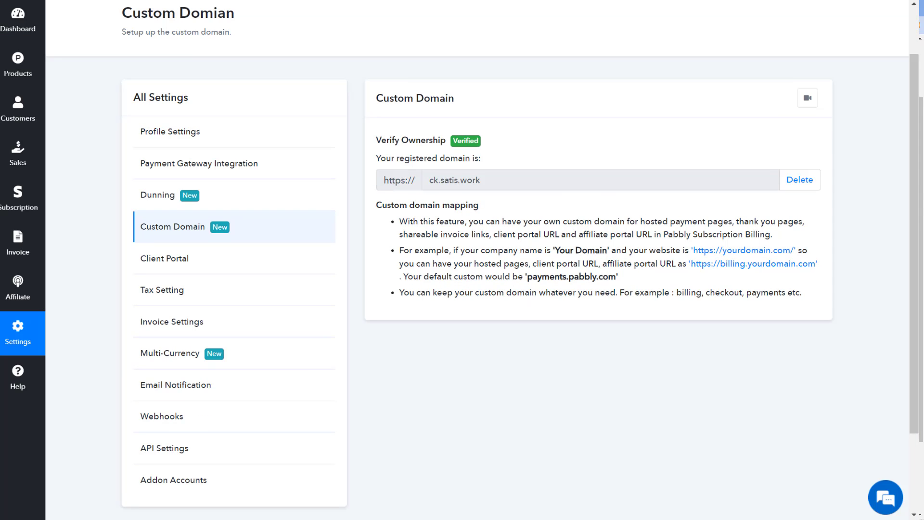
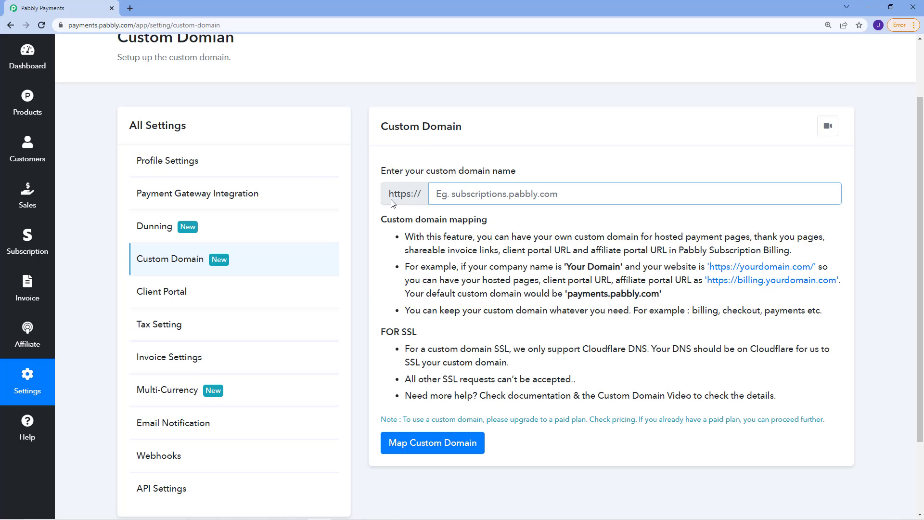
{"action": "scroll", "coordinate": [387, 192], "scroll_direction": "down", "scroll_amount": 2}
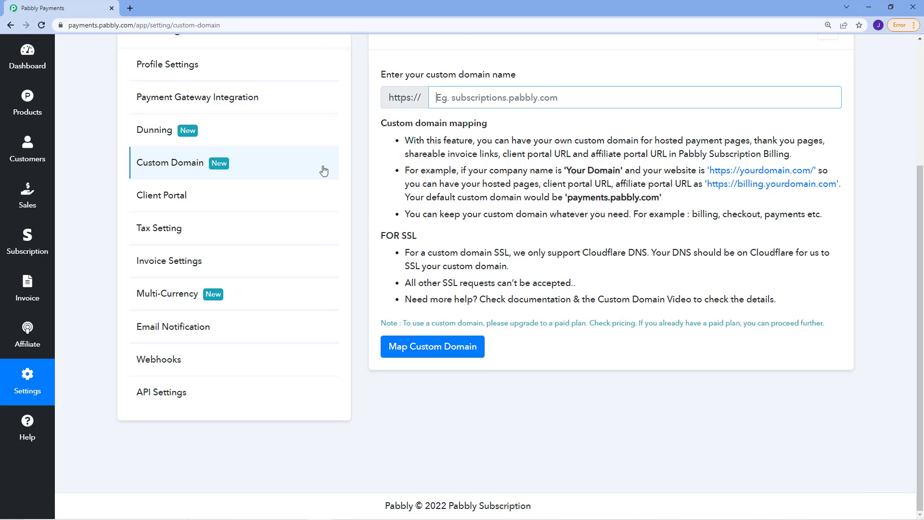
{"action": "left_click", "coordinate": [252, 169]}
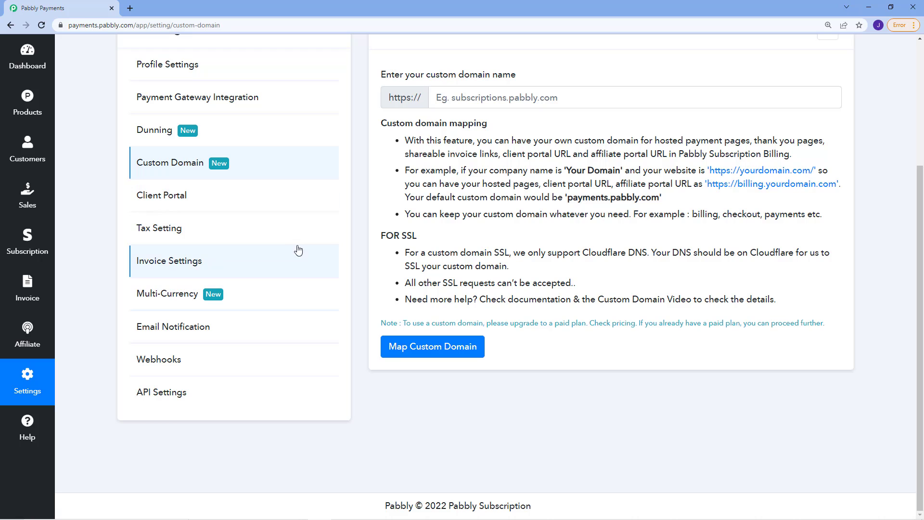
- Open the Client Portal settings, read the portal description and look through the portal's options
{"action": "left_click", "coordinate": [264, 206]}
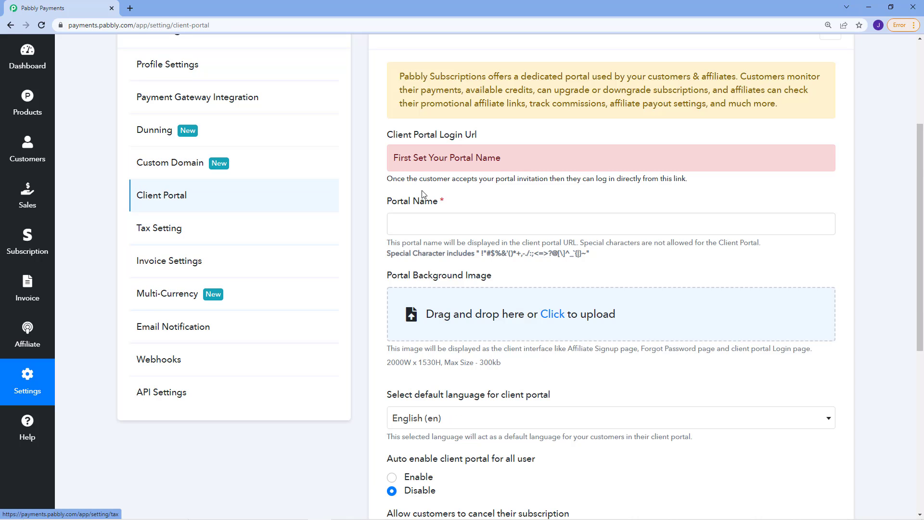
{"action": "scroll", "coordinate": [435, 220], "scroll_direction": "up", "scroll_amount": 4}
{"action": "left_click_drag", "start_coordinate": [399, 250], "coordinate": [784, 285]}
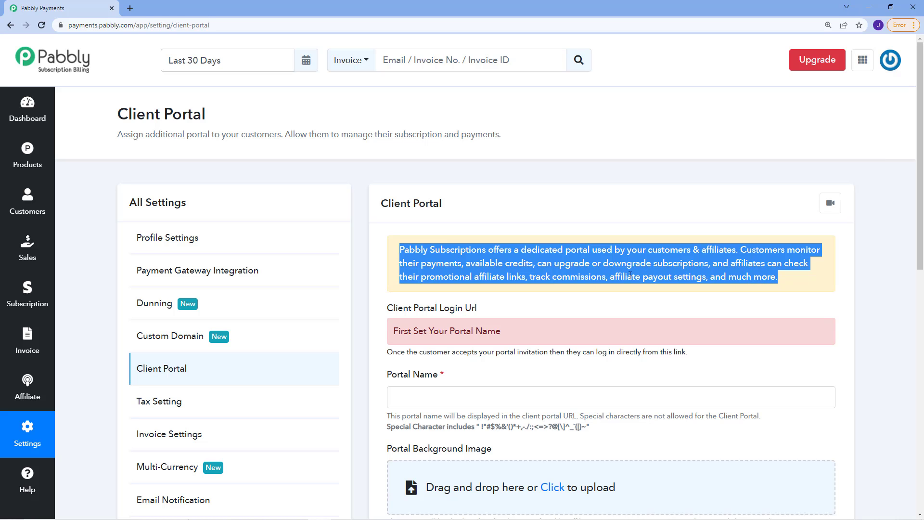
{"action": "scroll", "coordinate": [621, 272], "scroll_direction": "down", "scroll_amount": 10}
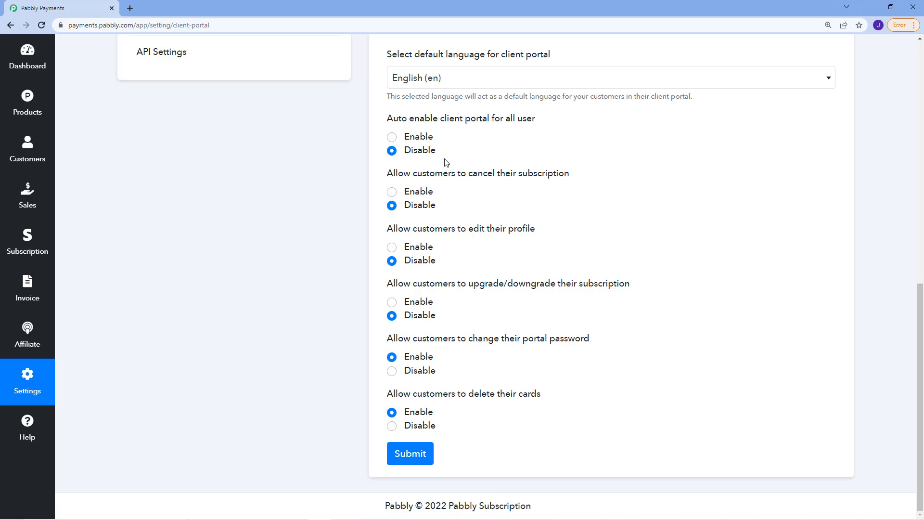
- Try enabling customer subscription cancellation and subscription upgrade/downgrade for the client portal, and set both back to Disable
{"action": "left_click", "coordinate": [392, 192]}
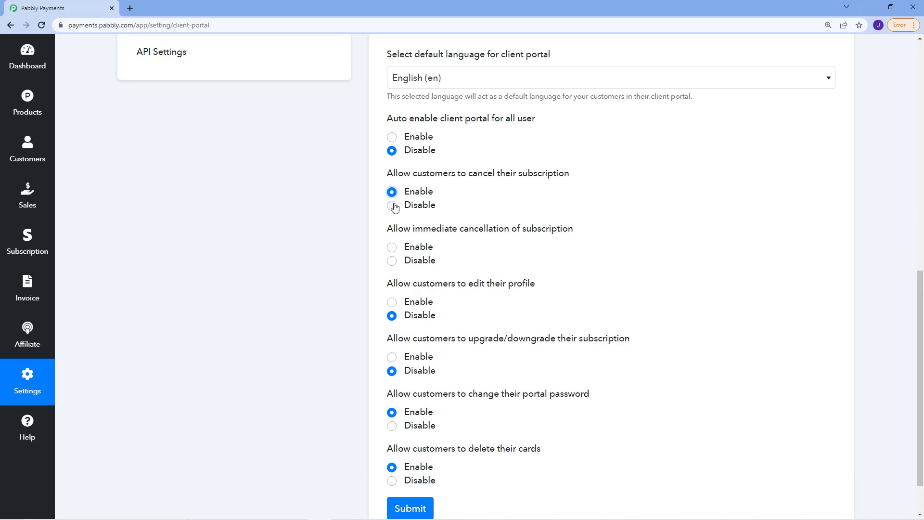
{"action": "left_click", "coordinate": [394, 206]}
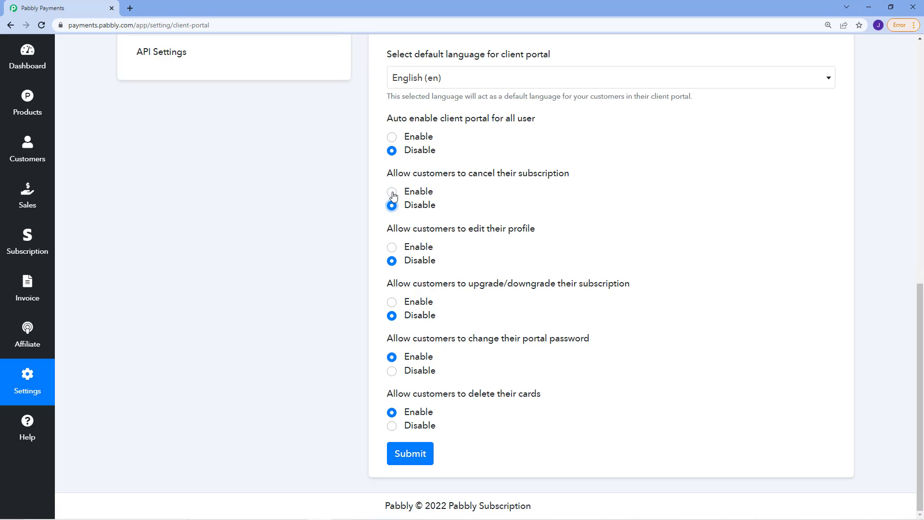
{"action": "left_click", "coordinate": [392, 302]}
{"action": "left_click", "coordinate": [393, 313]}
- Reread the description of what customers and affiliates can do in the client portal
{"action": "scroll", "coordinate": [441, 409], "scroll_direction": "up", "scroll_amount": 15}
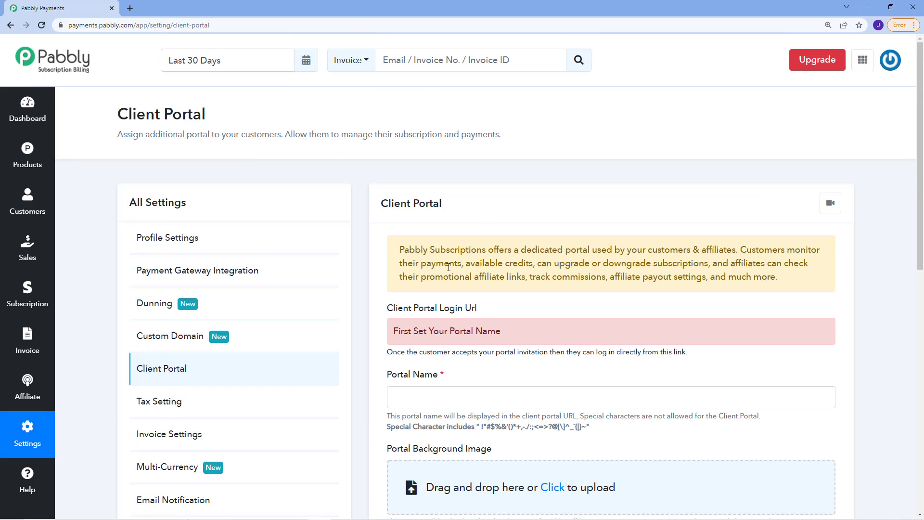
{"action": "left_click_drag", "start_coordinate": [425, 261], "coordinate": [784, 280]}
{"action": "left_click", "coordinate": [784, 281]}
- Open the Tax Setting page and add a new tax labelled VAT
{"action": "scroll", "coordinate": [390, 301], "scroll_direction": "down", "scroll_amount": 3}
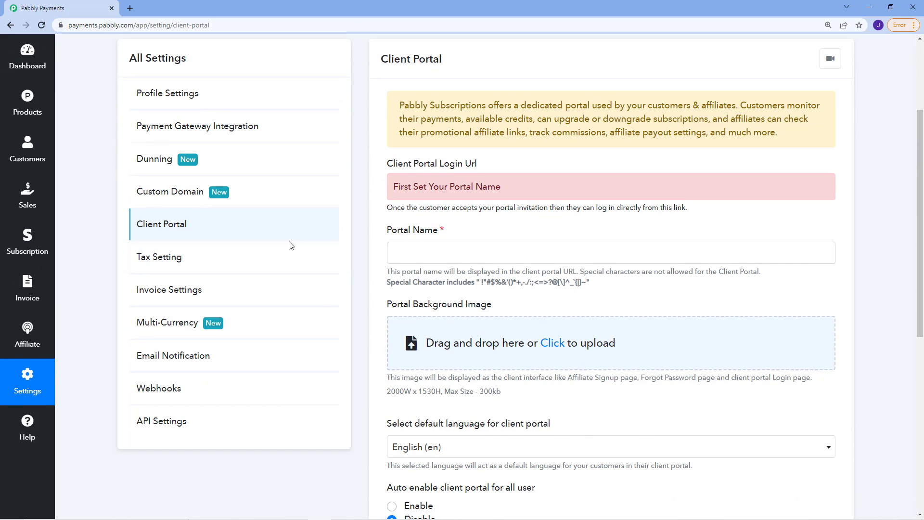
{"action": "left_click", "coordinate": [264, 260]}
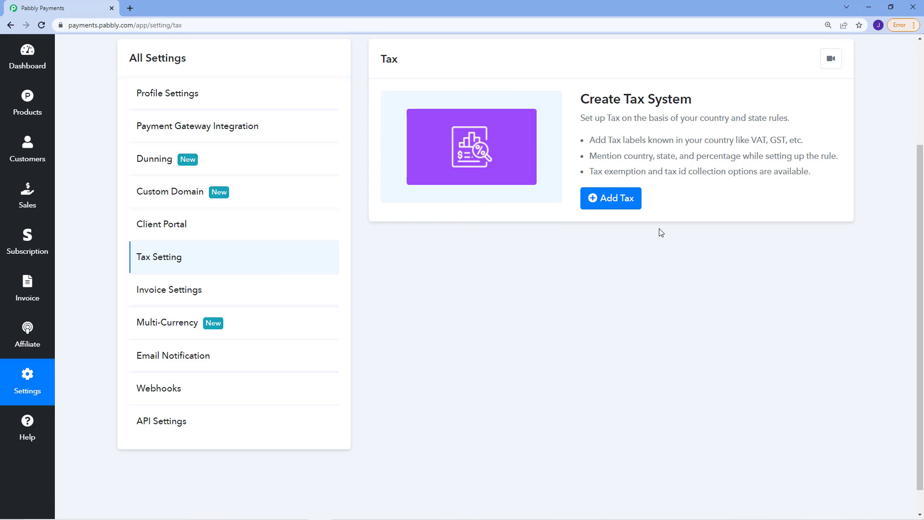
{"action": "scroll", "coordinate": [617, 350], "scroll_direction": "up", "scroll_amount": 2}
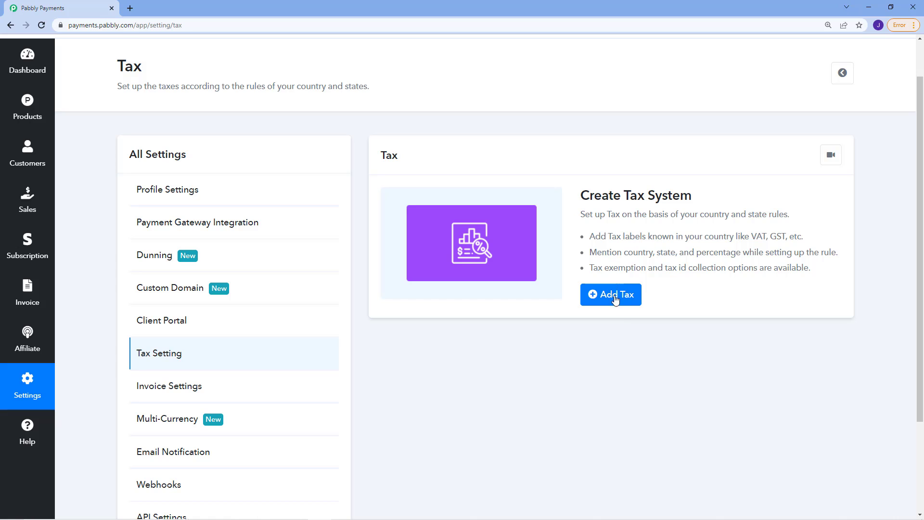
{"action": "left_click", "coordinate": [625, 301]}
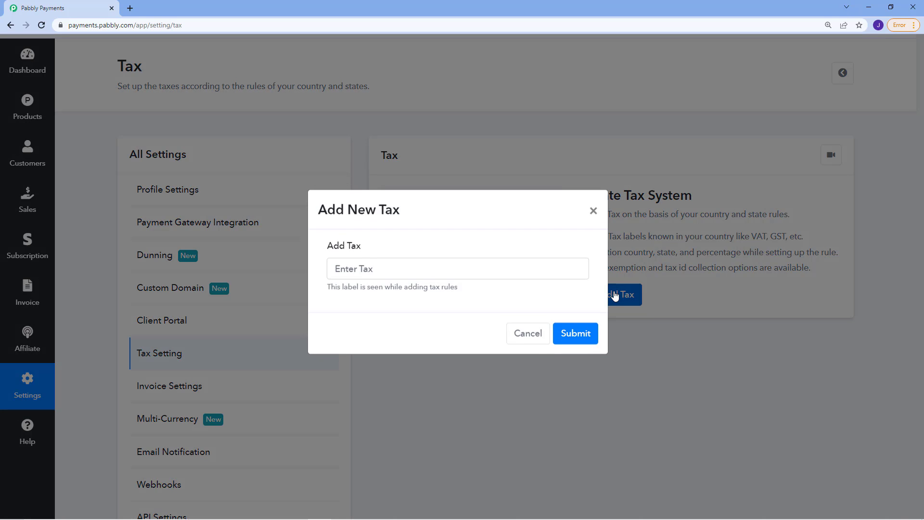
{"action": "left_click", "coordinate": [453, 274]}
{"action": "type", "text": "VAT"}
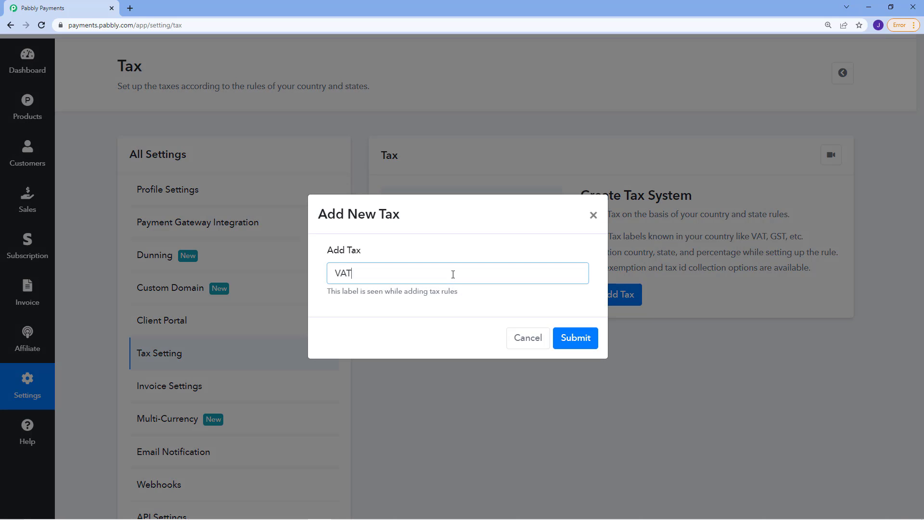
{"action": "left_click", "coordinate": [578, 339]}
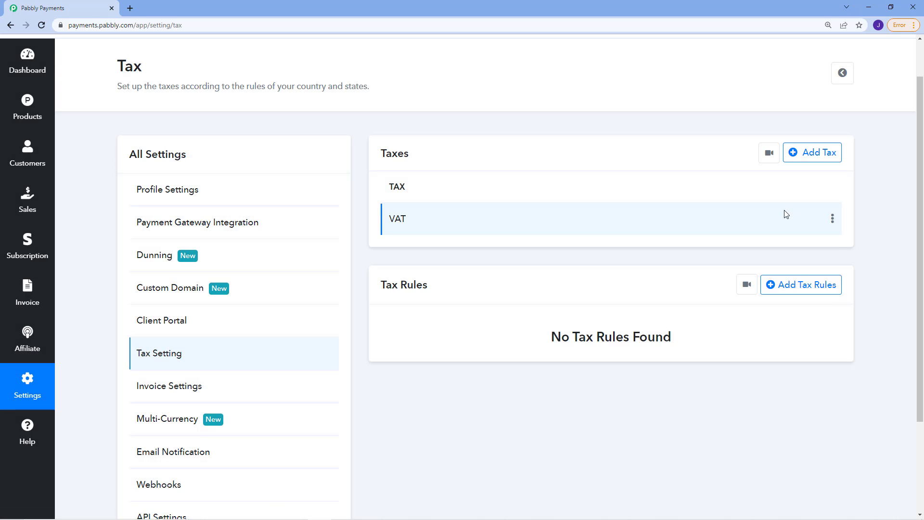
- Start a new tax rule with Luxembourg as the country and Luxembourg as the state
{"action": "left_click", "coordinate": [816, 296]}
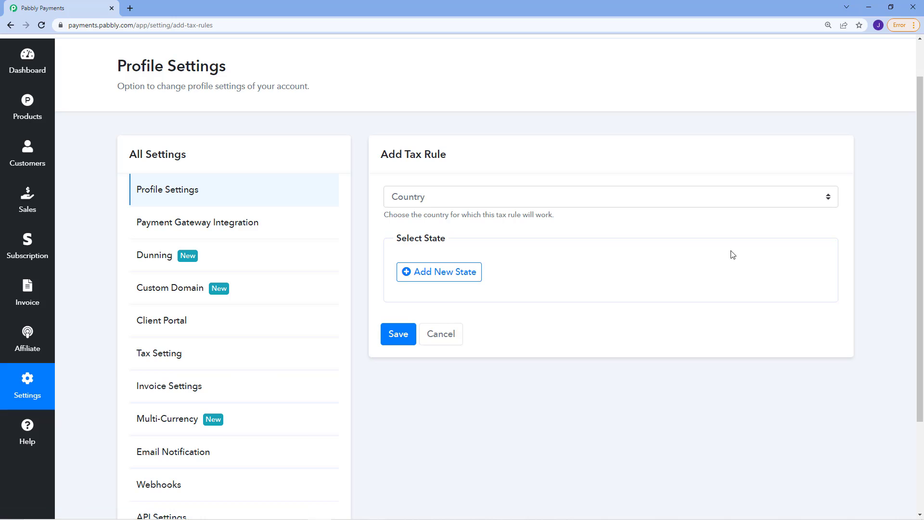
{"action": "left_click", "coordinate": [531, 198]}
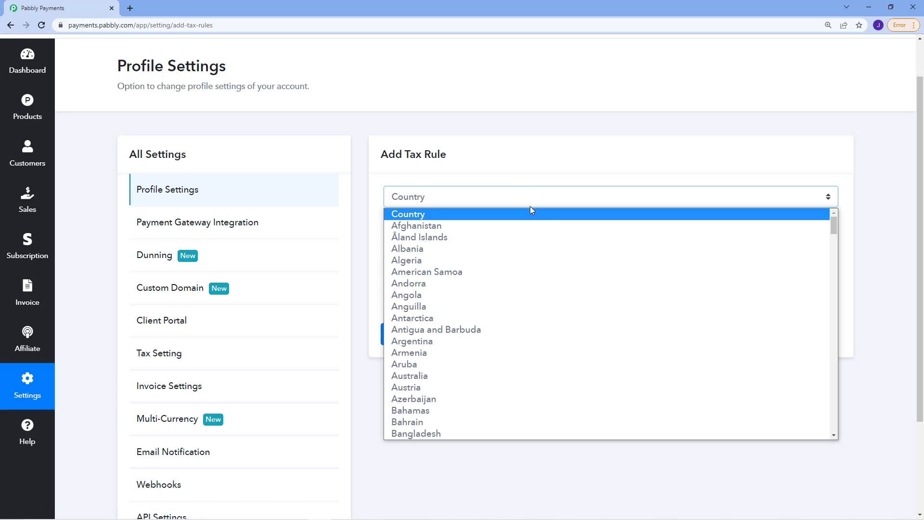
{"action": "scroll", "coordinate": [532, 210], "scroll_direction": "down", "scroll_amount": 20}
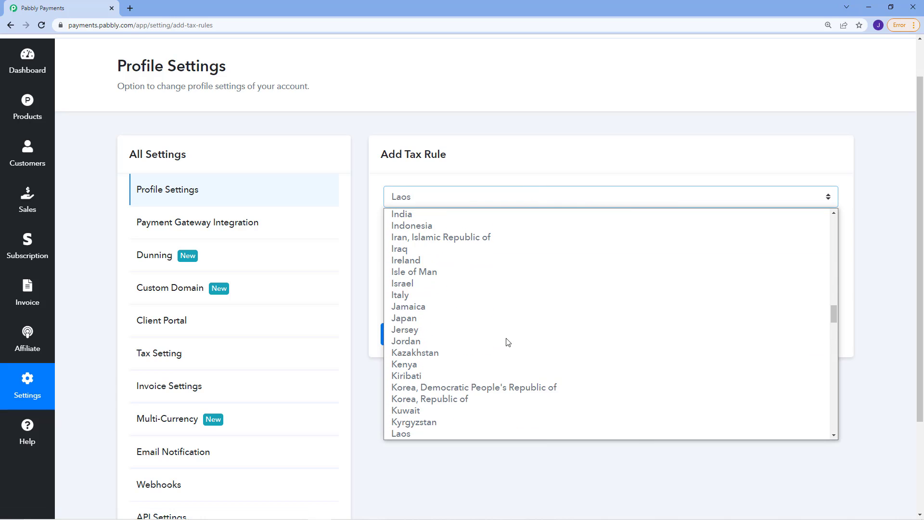
{"action": "scroll", "coordinate": [499, 328], "scroll_direction": "up", "scroll_amount": 2}
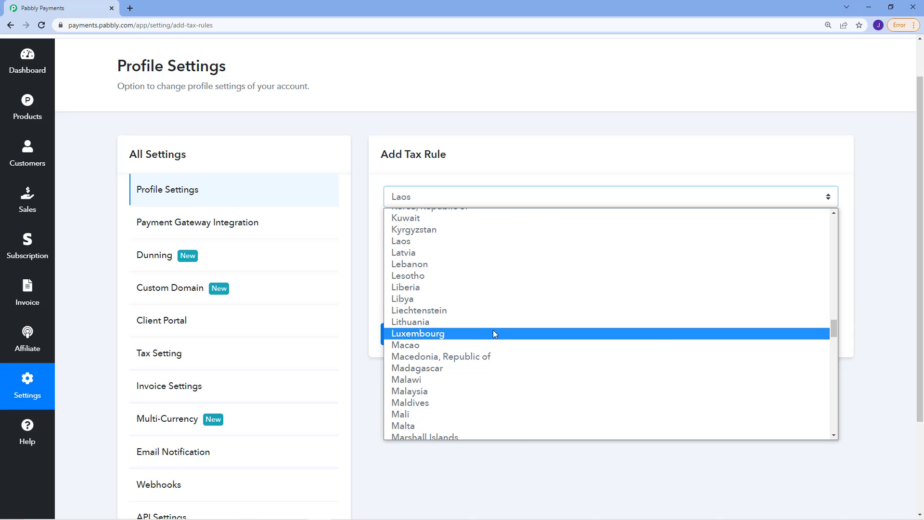
{"action": "left_click", "coordinate": [496, 332]}
{"action": "left_click", "coordinate": [472, 275]}
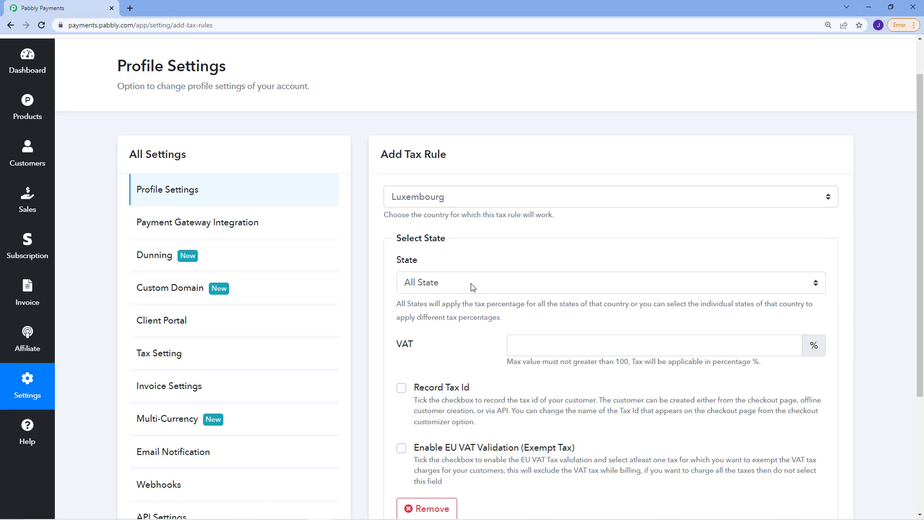
{"action": "left_click", "coordinate": [490, 285]}
{"action": "left_click", "coordinate": [490, 379]}
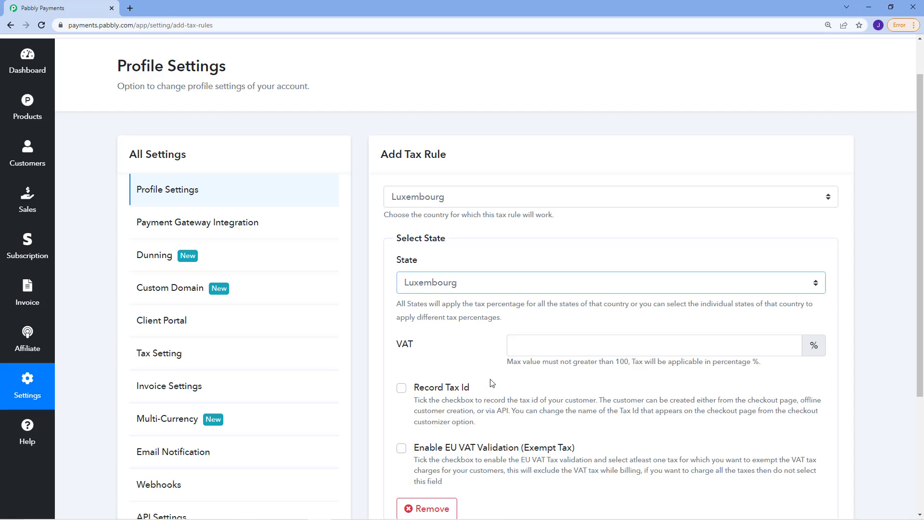
- Set the tax rule's VAT to 20%, and try Record Tax Id before leaving it disabled
{"action": "scroll", "coordinate": [484, 360], "scroll_direction": "down", "scroll_amount": 1}
{"action": "scroll", "coordinate": [484, 360], "scroll_direction": "down", "scroll_amount": 2}
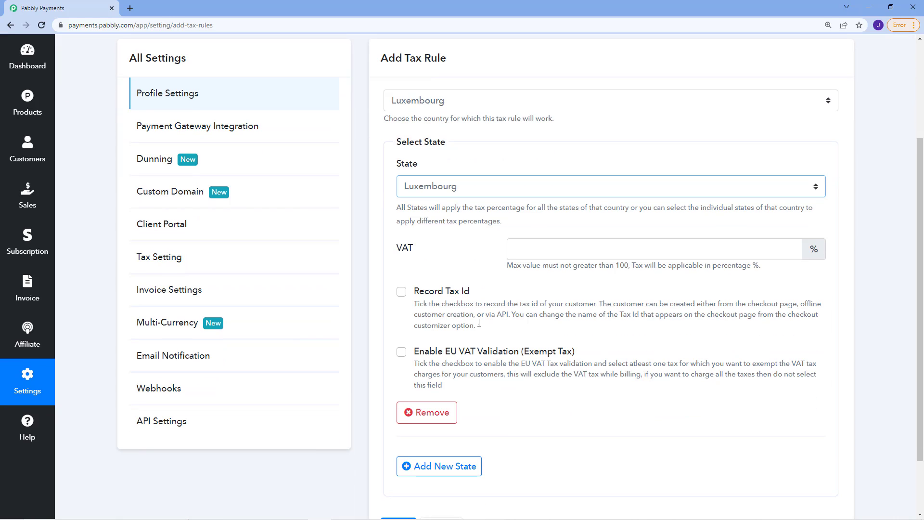
{"action": "left_click", "coordinate": [583, 253]}
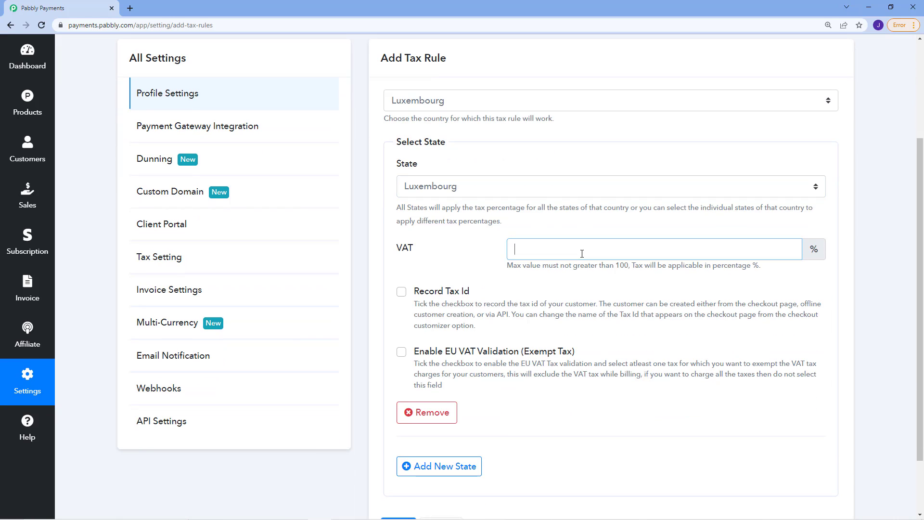
{"action": "left_click", "coordinate": [496, 225]}
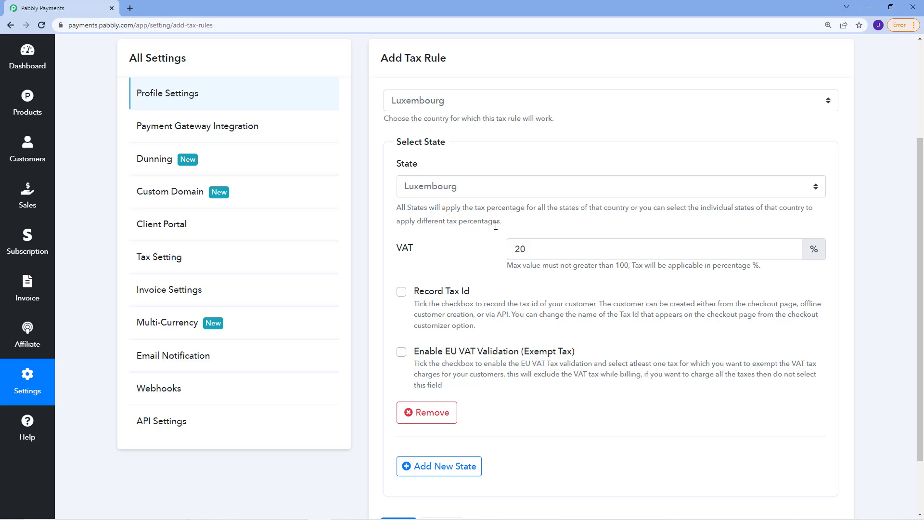
{"action": "left_click", "coordinate": [403, 294]}
{"action": "left_click", "coordinate": [403, 294]}
- Try enabling EU VAT validation, read its description and check its exemptible taxes, and disable it again
{"action": "scroll", "coordinate": [424, 260], "scroll_direction": "down", "scroll_amount": 2}
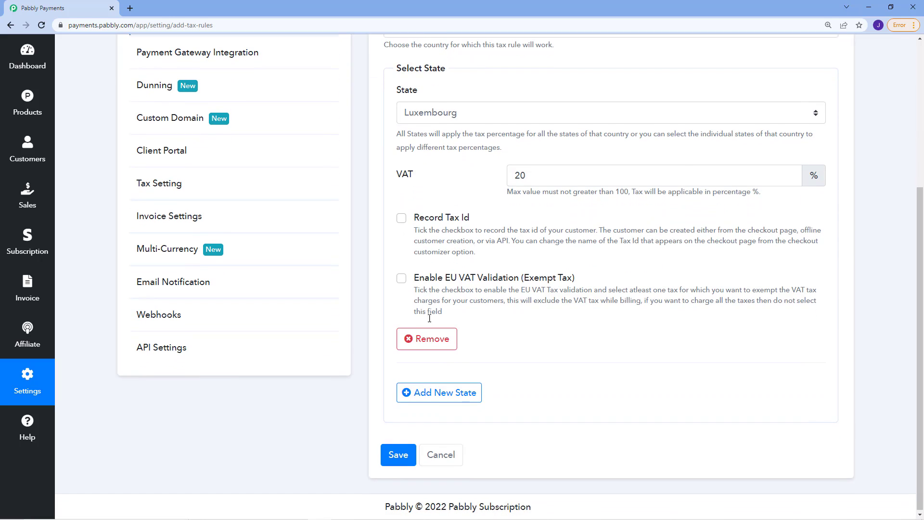
{"action": "left_click", "coordinate": [402, 278]}
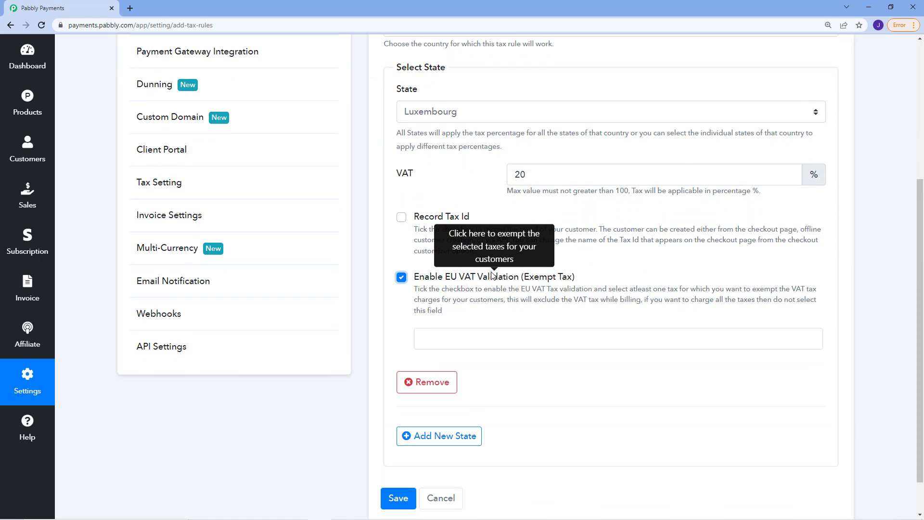
{"action": "left_click_drag", "start_coordinate": [488, 277], "coordinate": [586, 279]}
{"action": "left_click", "coordinate": [587, 278]}
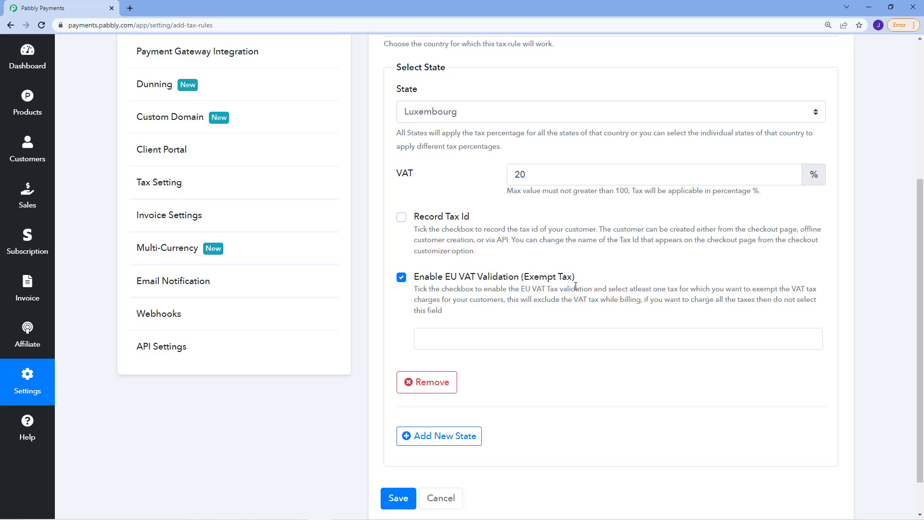
{"action": "left_click_drag", "start_coordinate": [578, 288], "coordinate": [715, 284]}
{"action": "left_click_drag", "start_coordinate": [797, 287], "coordinate": [813, 278]}
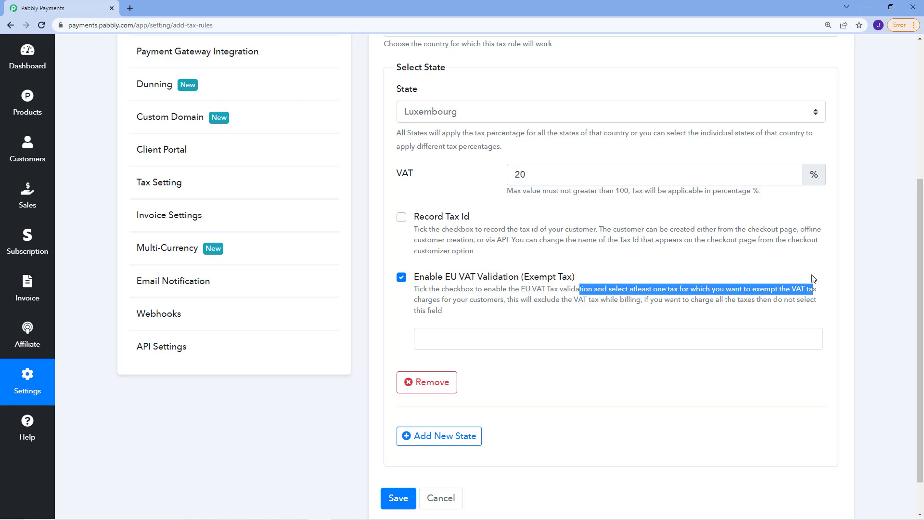
{"action": "left_click", "coordinate": [813, 265]}
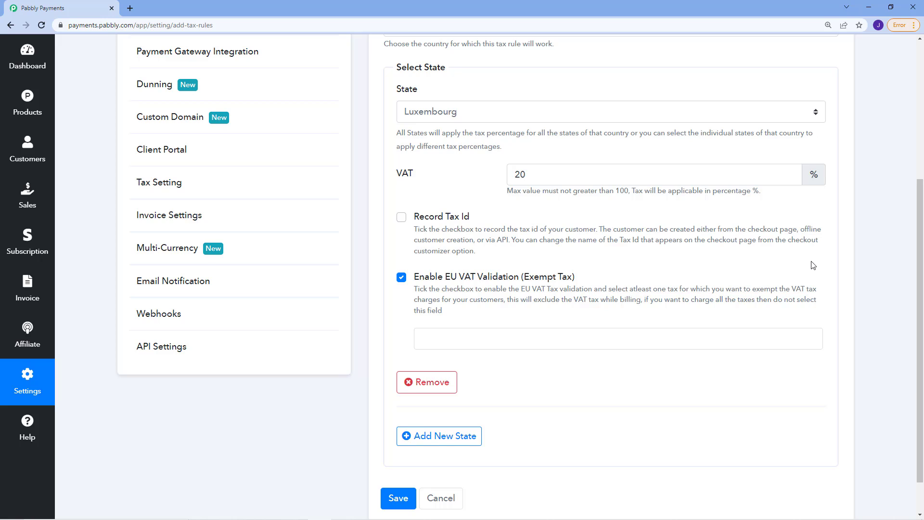
{"action": "left_click", "coordinate": [482, 337]}
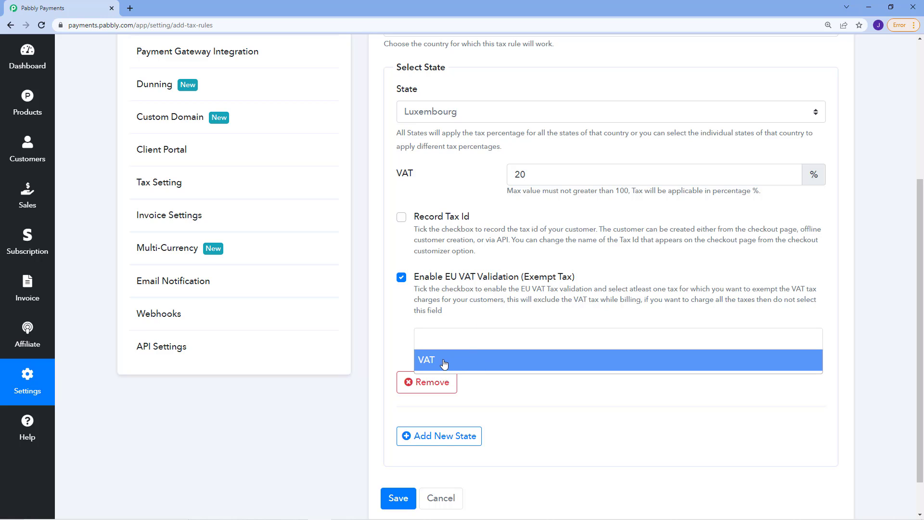
{"action": "left_click", "coordinate": [403, 312]}
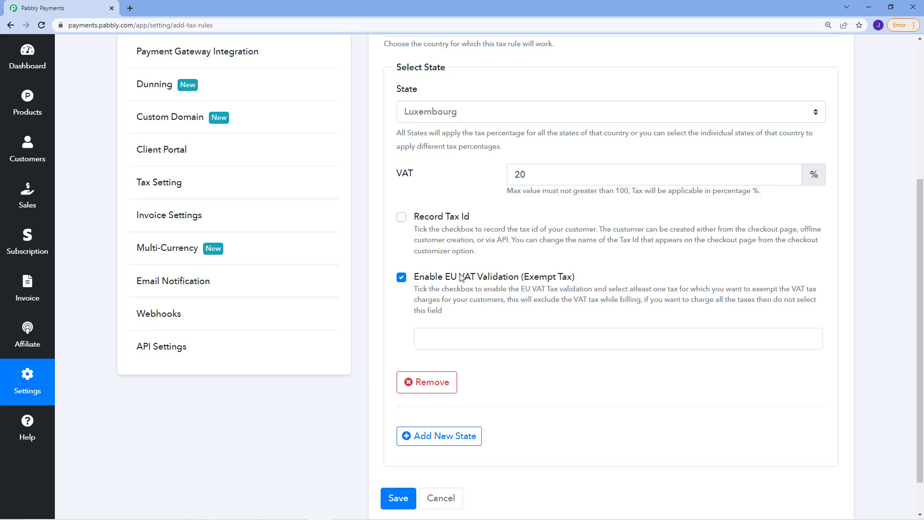
{"action": "left_click", "coordinate": [401, 277]}
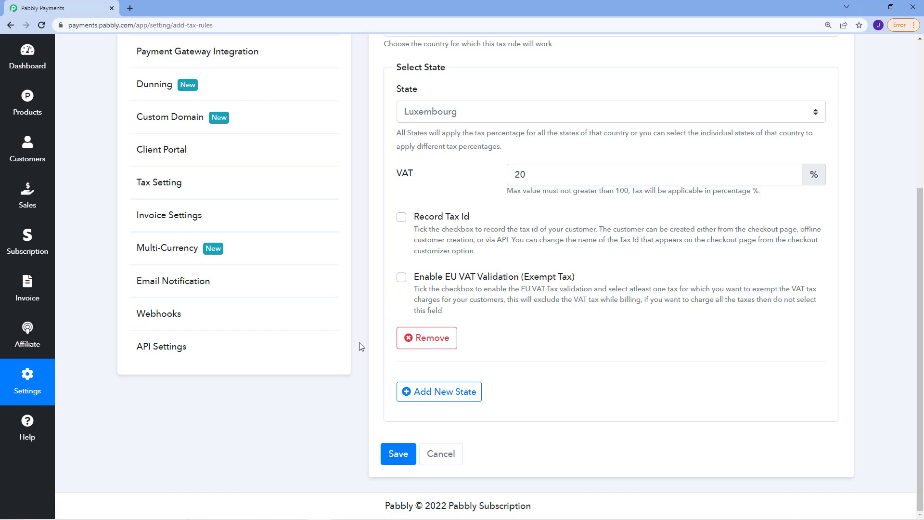
- Try adding another state entry to the Luxembourg tax rule and review the rule's fields
{"action": "scroll", "coordinate": [365, 351], "scroll_direction": "up", "scroll_amount": 3}
{"action": "scroll", "coordinate": [385, 376], "scroll_direction": "down", "scroll_amount": 3}
{"action": "left_click", "coordinate": [437, 392]}
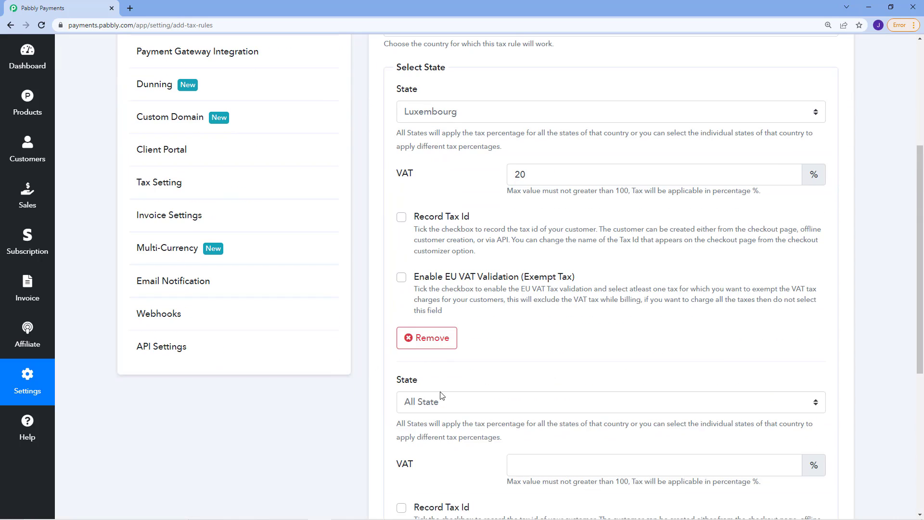
{"action": "scroll", "coordinate": [457, 390], "scroll_direction": "down", "scroll_amount": 6}
{"action": "left_click", "coordinate": [462, 395]}
{"action": "scroll", "coordinate": [463, 393], "scroll_direction": "down", "scroll_amount": 5}
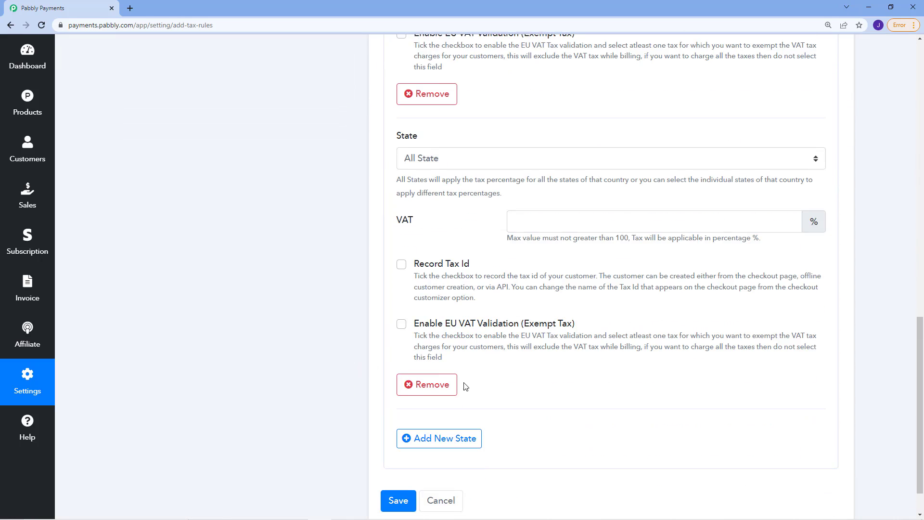
{"action": "scroll", "coordinate": [465, 383], "scroll_direction": "up", "scroll_amount": 20}
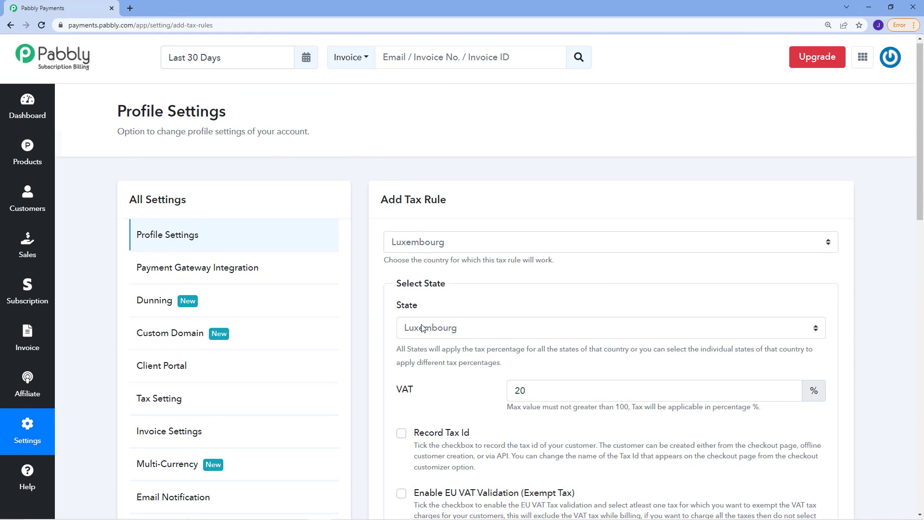
{"action": "scroll", "coordinate": [422, 327], "scroll_direction": "down", "scroll_amount": 4}
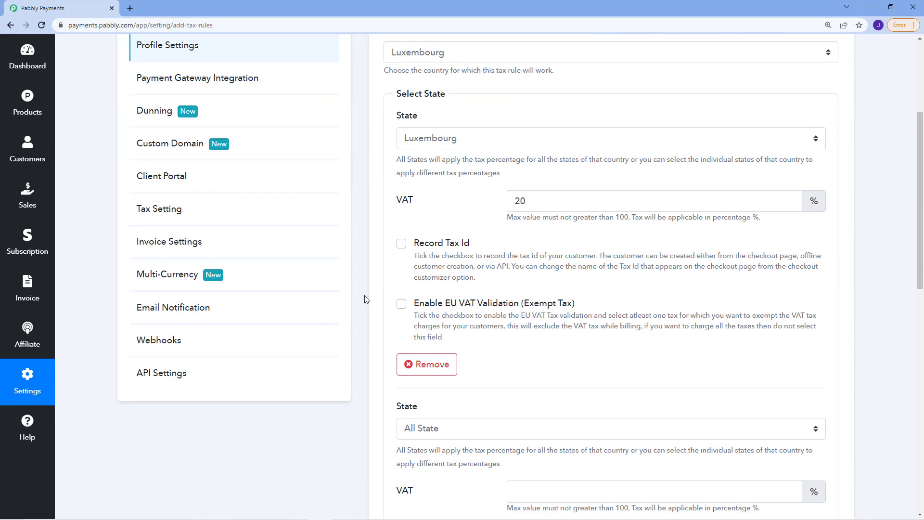
- Open a new invoice setting from the Invoice Settings page and check the products it can apply to
{"action": "left_click", "coordinate": [237, 249]}
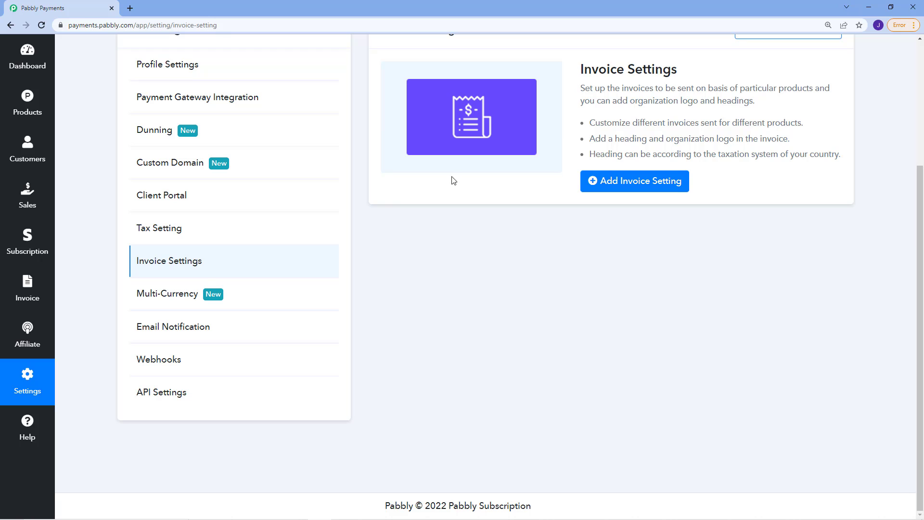
{"action": "scroll", "coordinate": [576, 192], "scroll_direction": "up", "scroll_amount": 2}
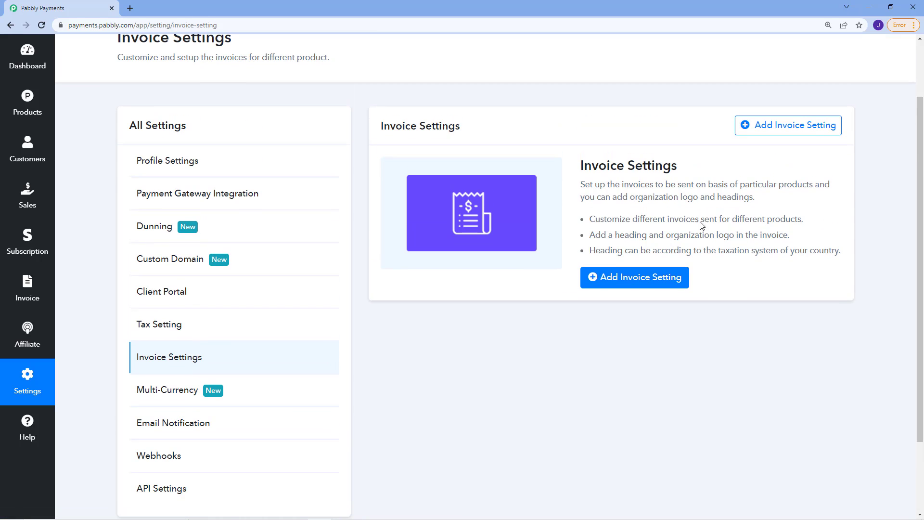
{"action": "left_click", "coordinate": [643, 281]}
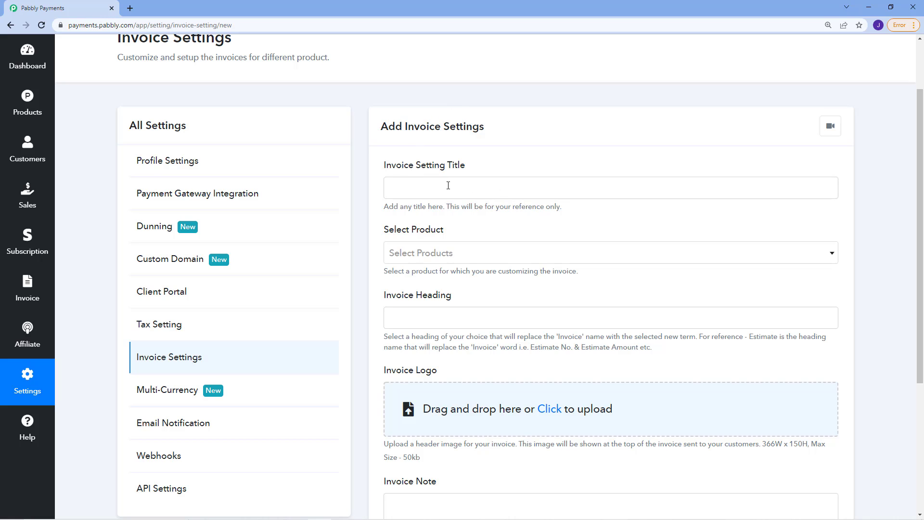
{"action": "left_click", "coordinate": [438, 252]}
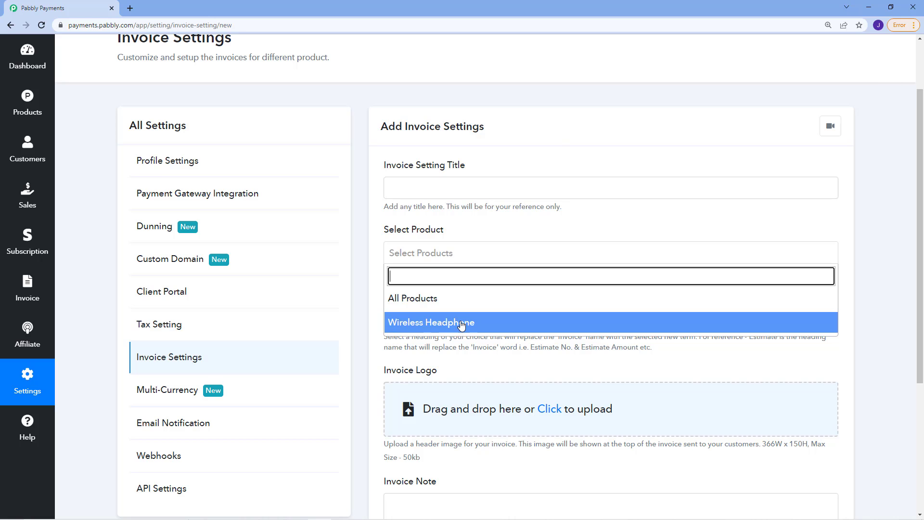
{"action": "left_click", "coordinate": [368, 277]}
{"action": "scroll", "coordinate": [390, 270], "scroll_direction": "down", "scroll_amount": 2}
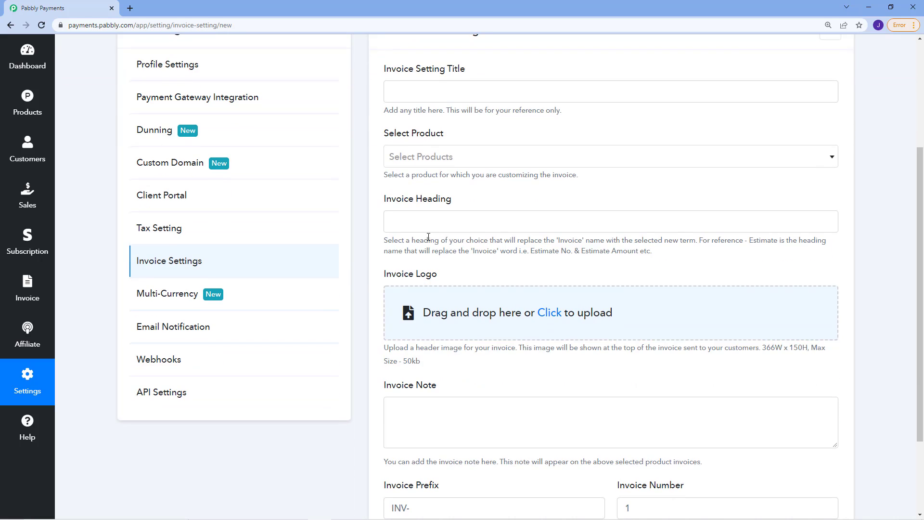
- Read the Invoice Heading explanation with its Estimate example, and examine the invoice logo and note fields
{"action": "left_click", "coordinate": [445, 220]}
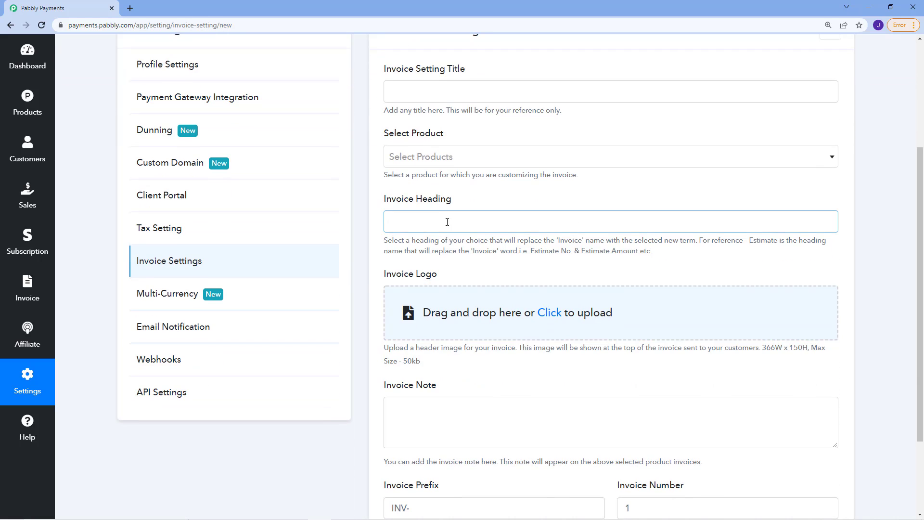
{"action": "left_click_drag", "start_coordinate": [565, 239], "coordinate": [598, 239]}
{"action": "left_click", "coordinate": [601, 237]}
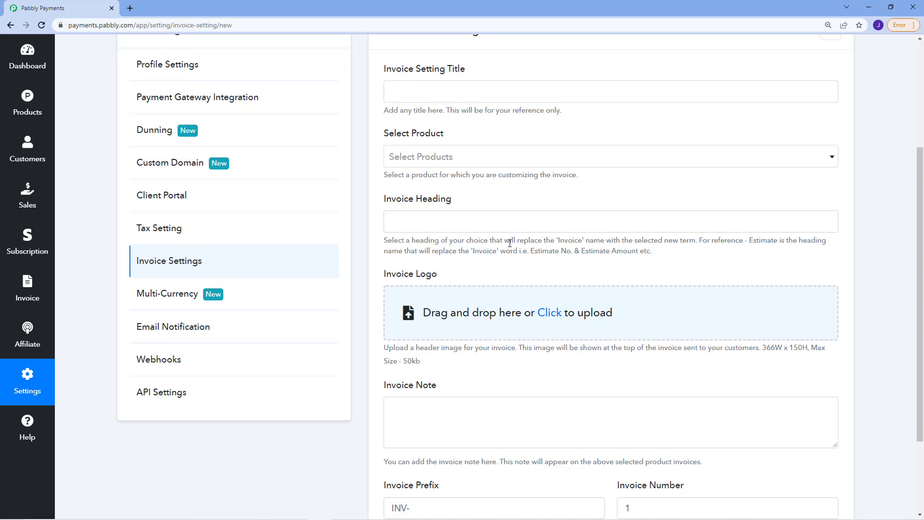
{"action": "left_click_drag", "start_coordinate": [525, 249], "coordinate": [658, 258]}
{"action": "left_click", "coordinate": [659, 255]}
{"action": "scroll", "coordinate": [478, 243], "scroll_direction": "down", "scroll_amount": 2}
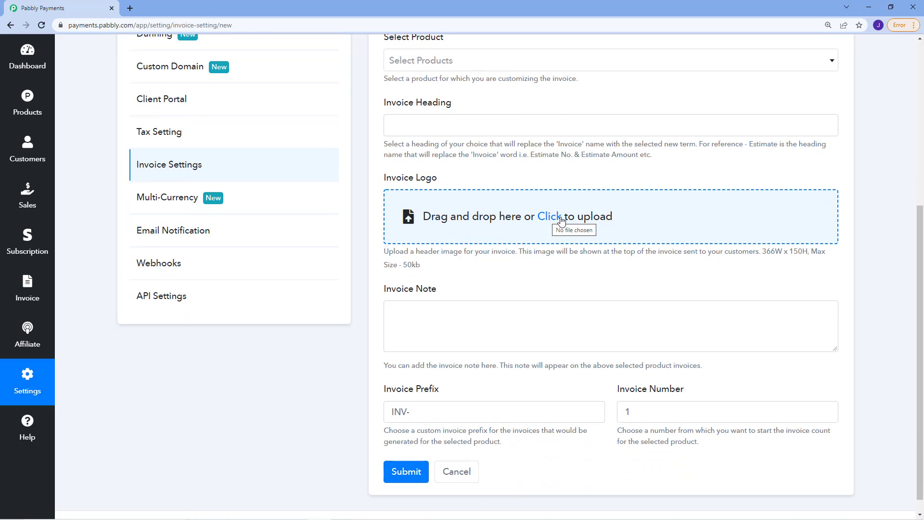
{"action": "scroll", "coordinate": [473, 277], "scroll_direction": "down", "scroll_amount": 1}
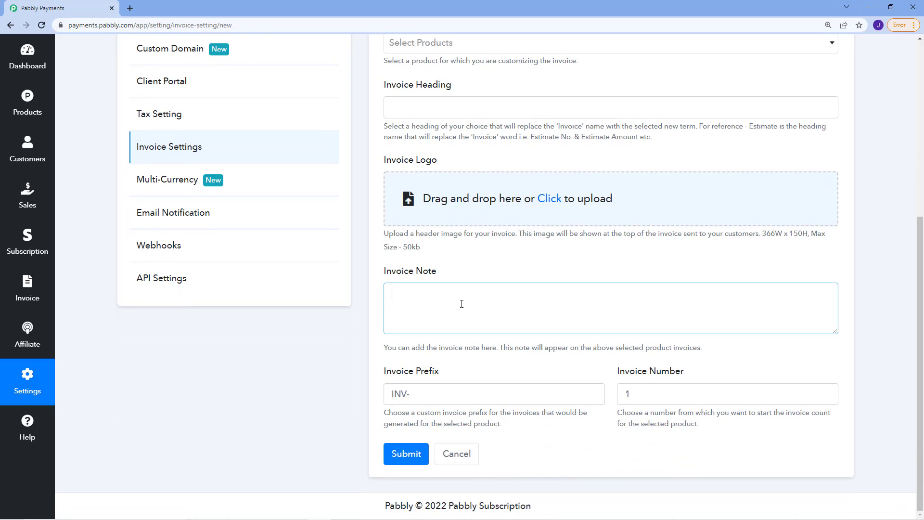
- Examine the invoice prefix and starting number options, and return to the Invoice Settings overview without submitting the form
{"action": "left_click", "coordinate": [502, 398]}
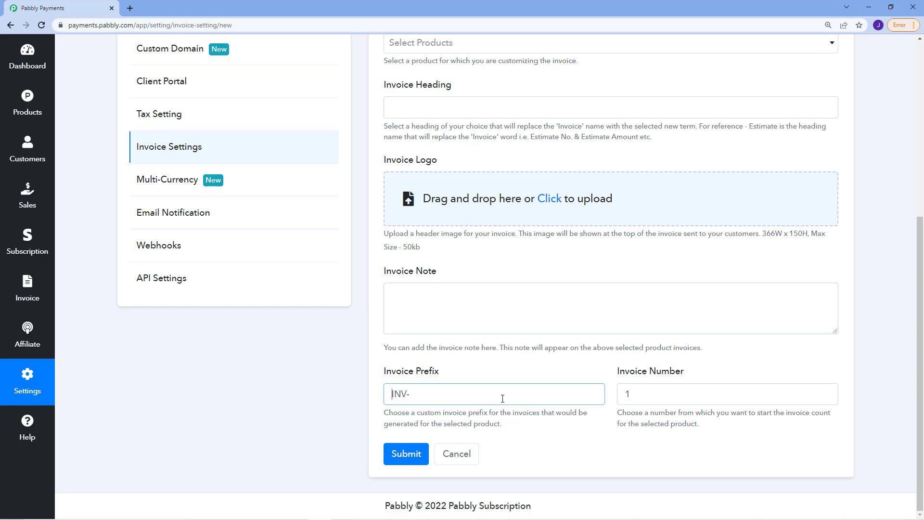
{"action": "left_click_drag", "start_coordinate": [617, 411], "coordinate": [710, 432]}
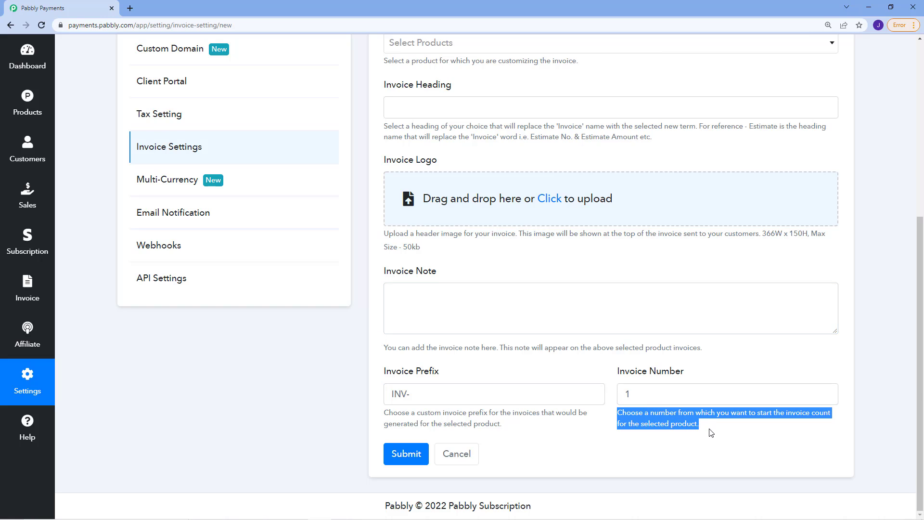
{"action": "left_click", "coordinate": [556, 384]}
{"action": "scroll", "coordinate": [484, 365], "scroll_direction": "up", "scroll_amount": 4}
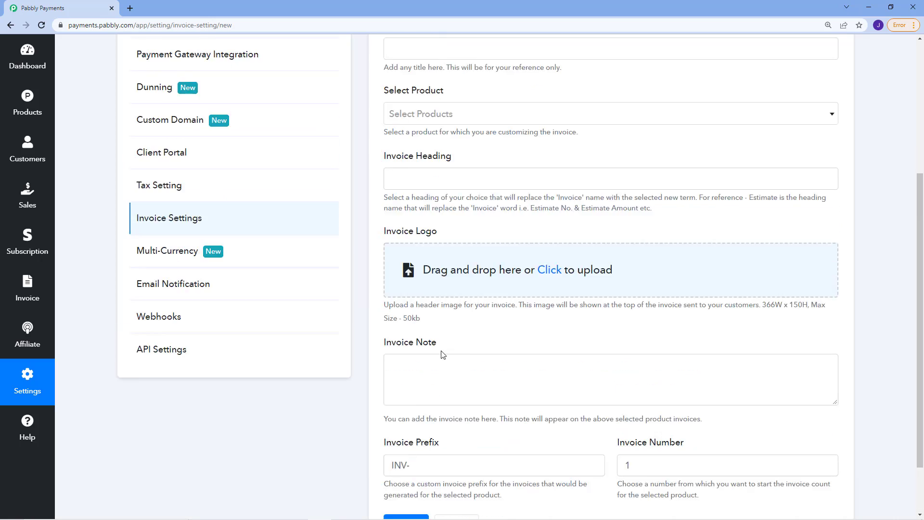
{"action": "left_click", "coordinate": [312, 330]}
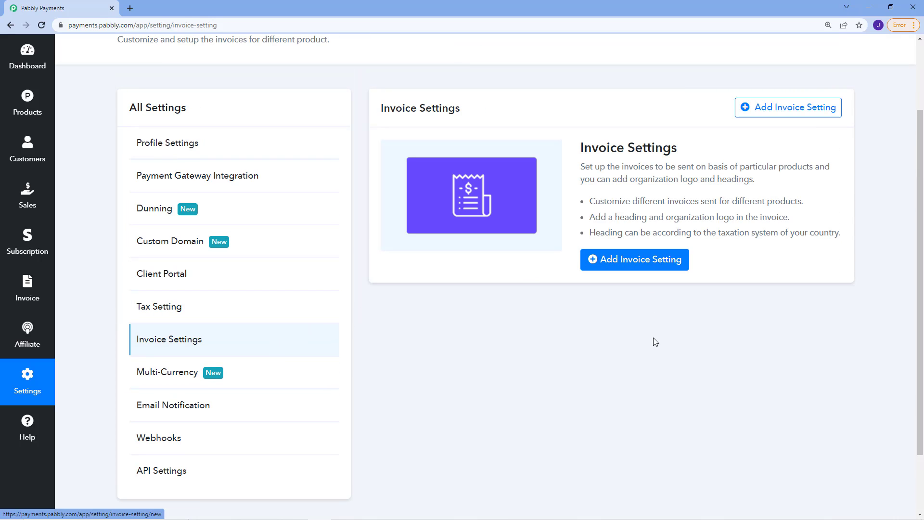
{"action": "scroll", "coordinate": [657, 338], "scroll_direction": "up", "scroll_amount": 2}
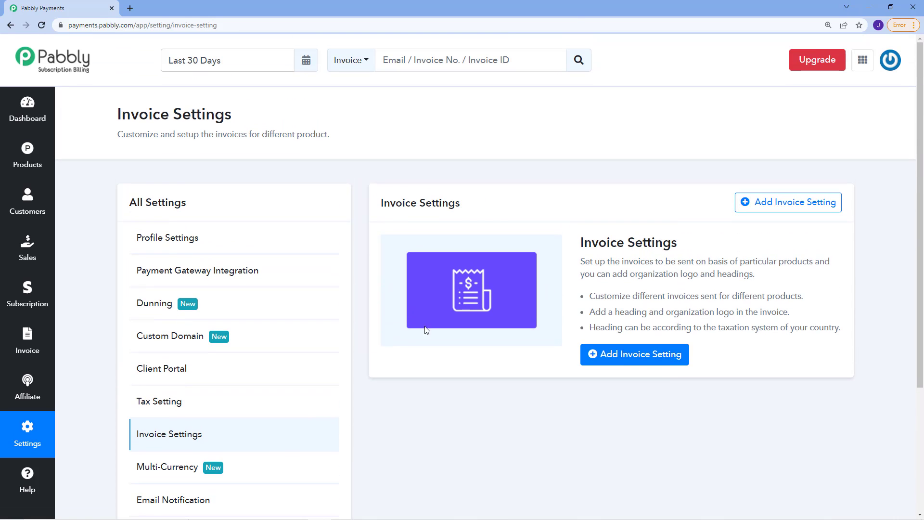
- Open the Multi-Currency settings and start adding a new currency
{"action": "scroll", "coordinate": [384, 383], "scroll_direction": "down", "scroll_amount": 2}
{"action": "scroll", "coordinate": [404, 351], "scroll_direction": "down", "scroll_amount": 2}
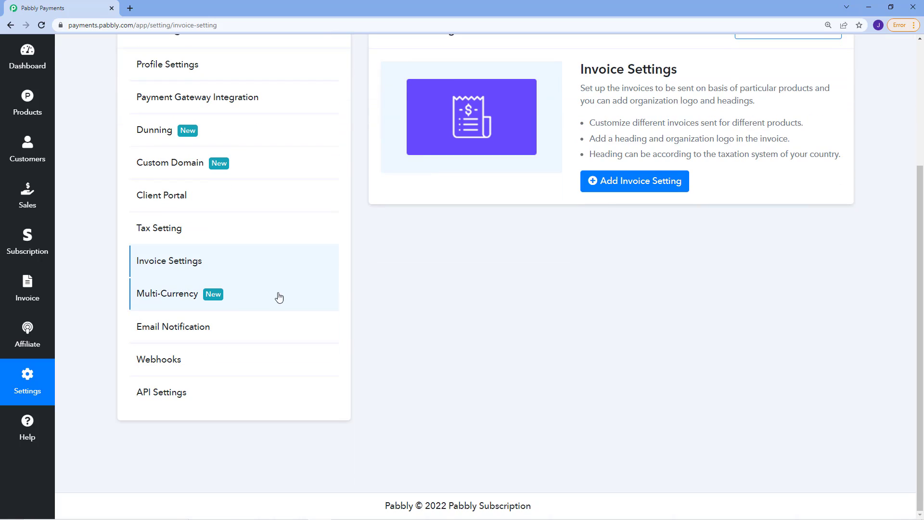
{"action": "left_click", "coordinate": [236, 300]}
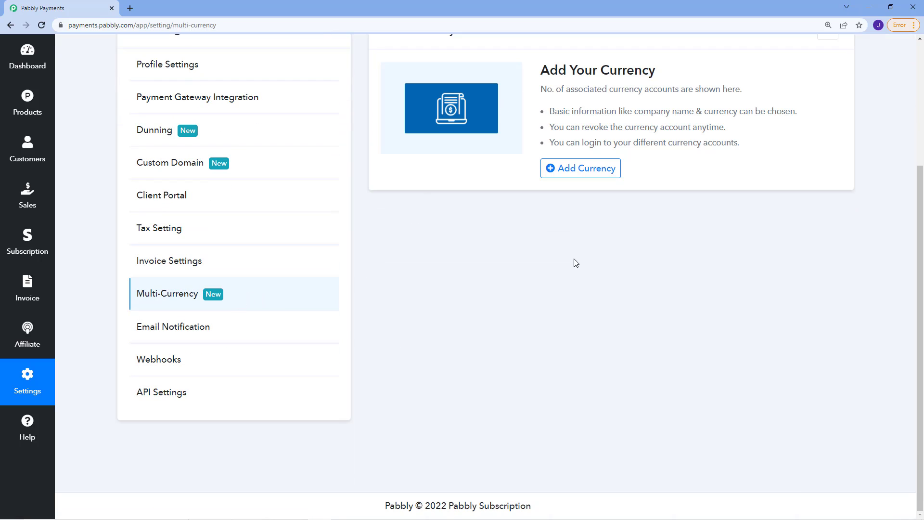
{"action": "scroll", "coordinate": [576, 263], "scroll_direction": "up", "scroll_amount": 2}
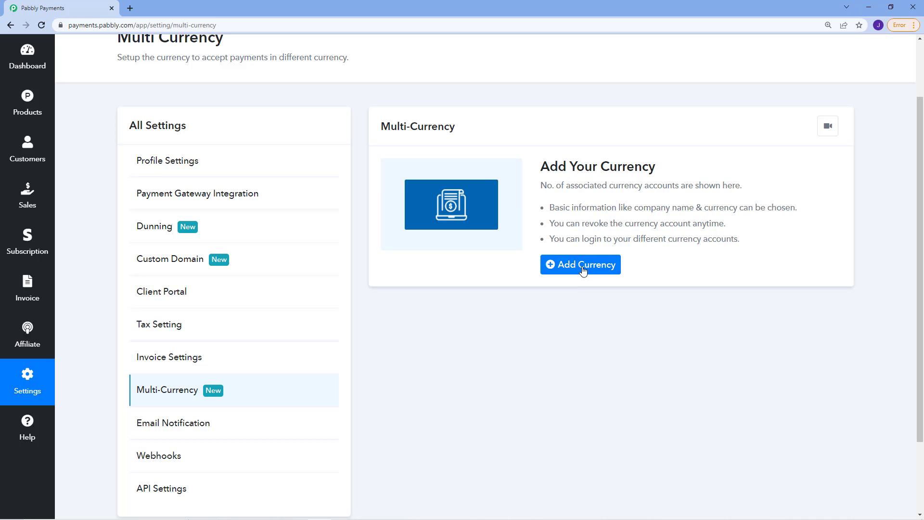
{"action": "left_click", "coordinate": [584, 270]}
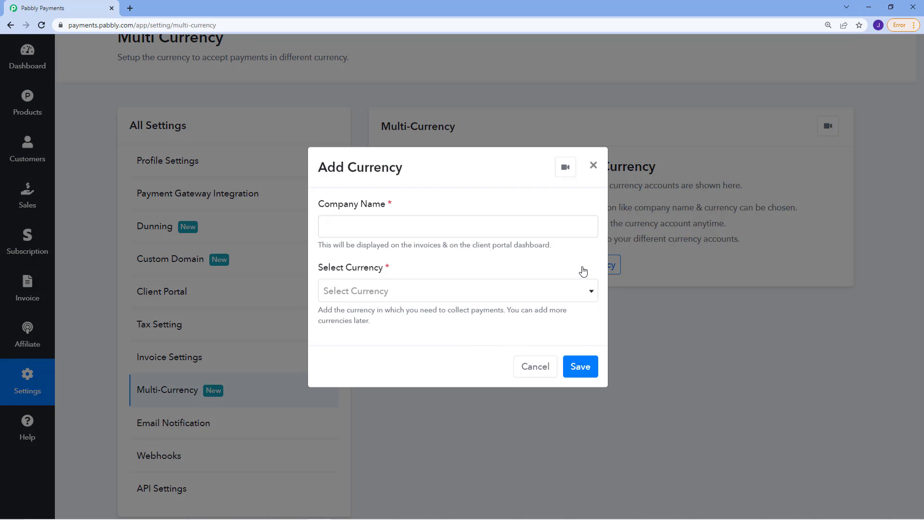
- Enter John's Wireless Tech as the company name, check the selectable currencies, and close the form without saving
{"action": "left_click", "coordinate": [393, 231]}
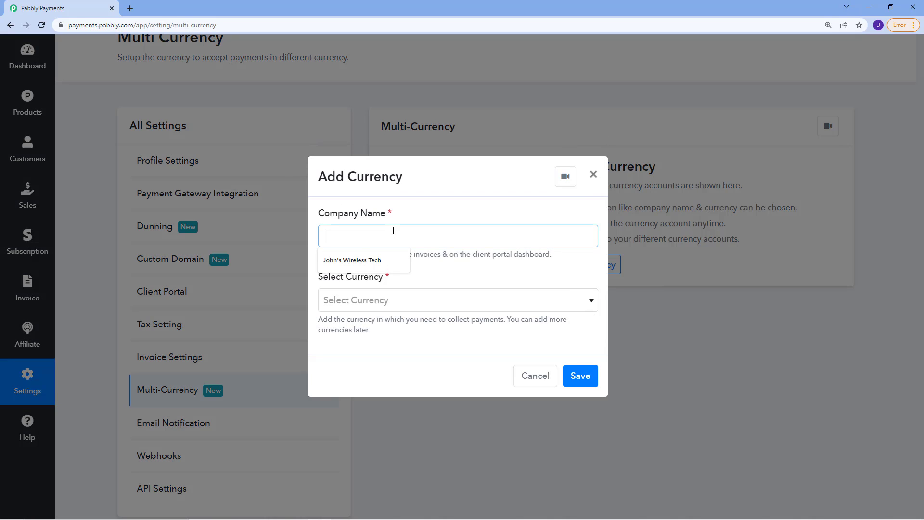
{"action": "left_click", "coordinate": [363, 262]}
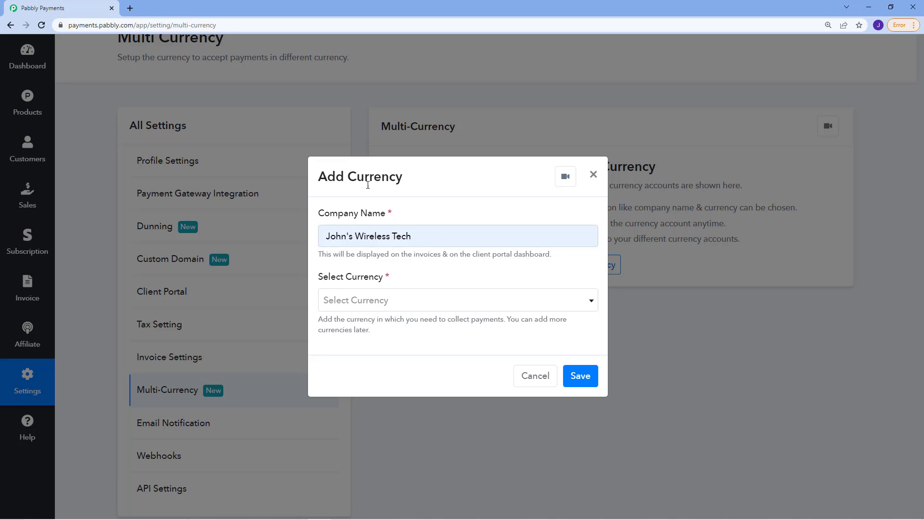
{"action": "left_click_drag", "start_coordinate": [319, 215], "coordinate": [399, 214]}
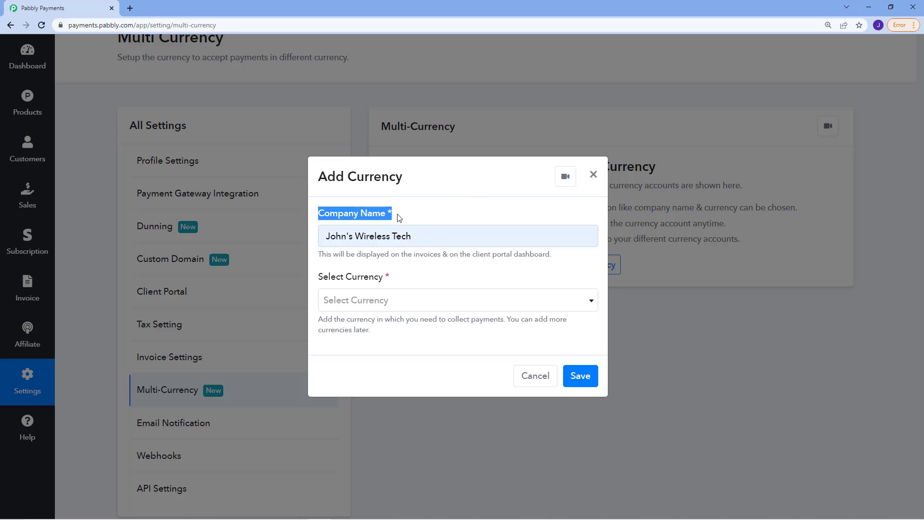
{"action": "left_click", "coordinate": [432, 212]}
{"action": "left_click", "coordinate": [407, 298]}
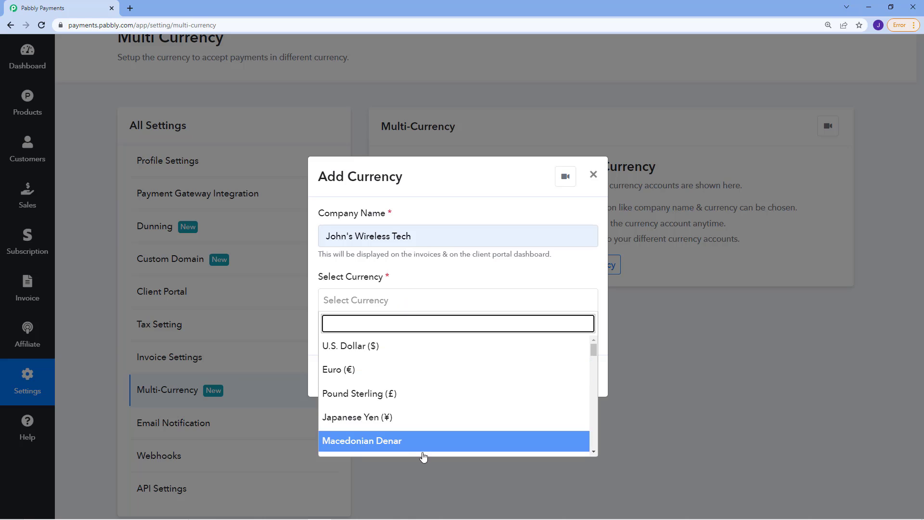
{"action": "left_click", "coordinate": [456, 273]}
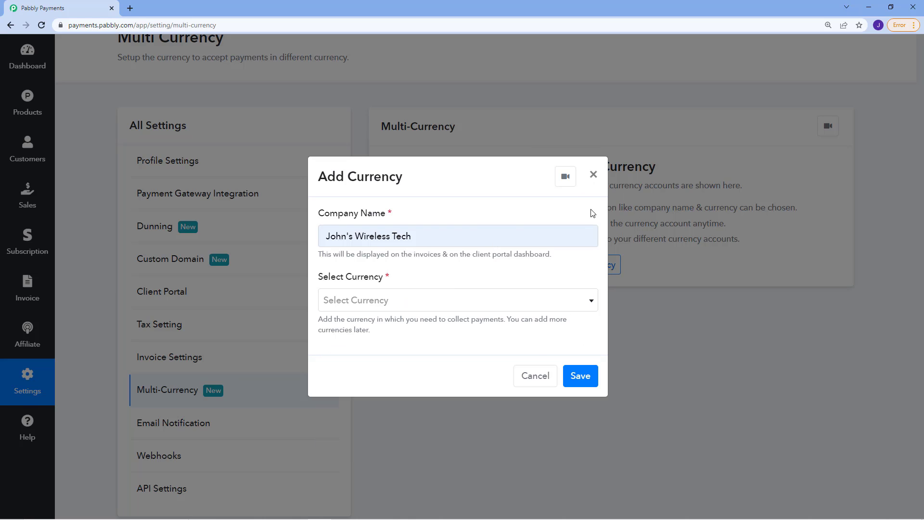
{"action": "left_click", "coordinate": [593, 174]}
- Open the Email Notification settings and examine the list of default merchant and customer email templates
{"action": "scroll", "coordinate": [380, 394], "scroll_direction": "down", "scroll_amount": 2}
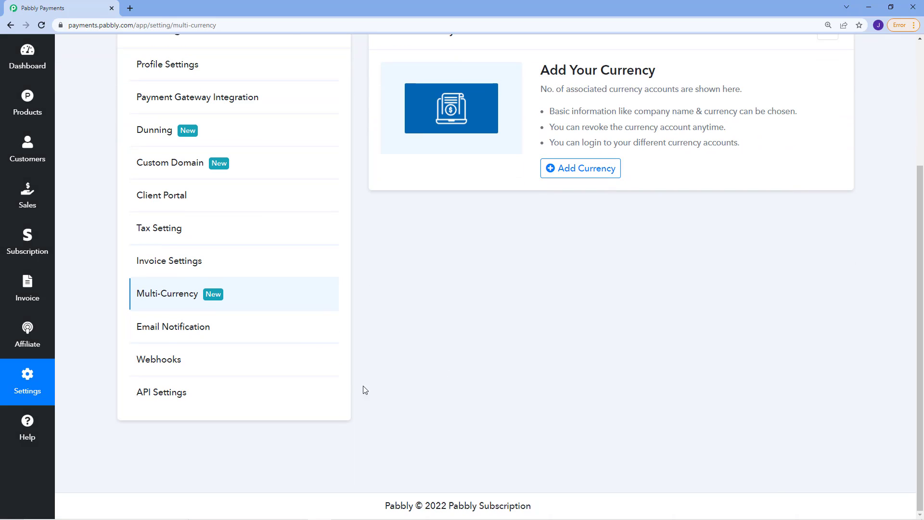
{"action": "left_click", "coordinate": [294, 328]}
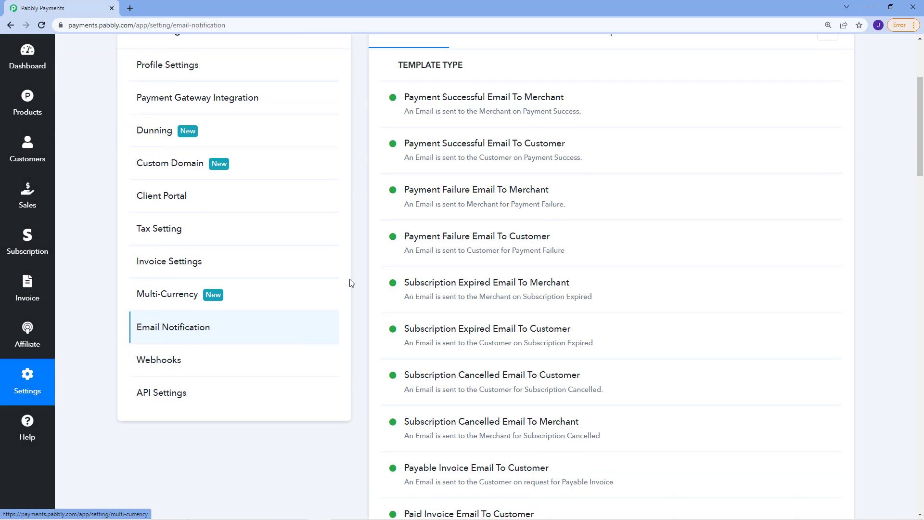
{"action": "scroll", "coordinate": [342, 284], "scroll_direction": "up", "scroll_amount": 3}
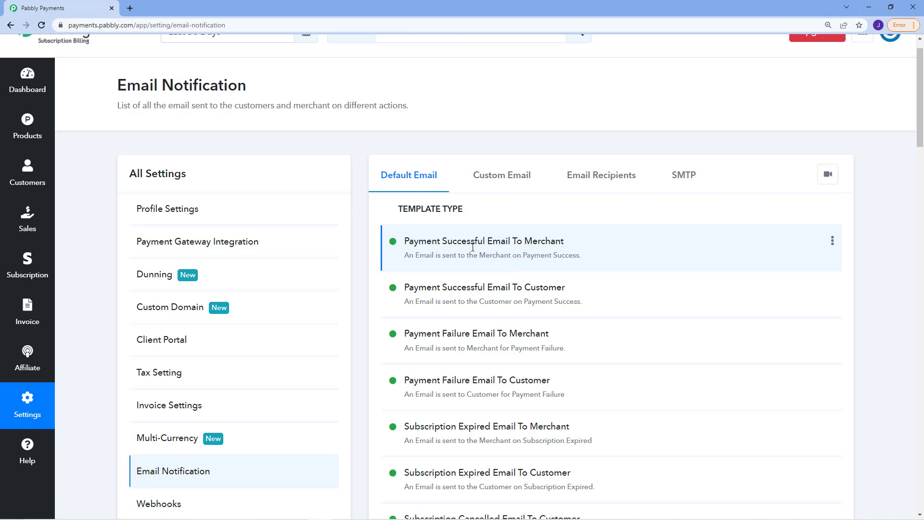
{"action": "scroll", "coordinate": [552, 273], "scroll_direction": "down", "scroll_amount": 6}
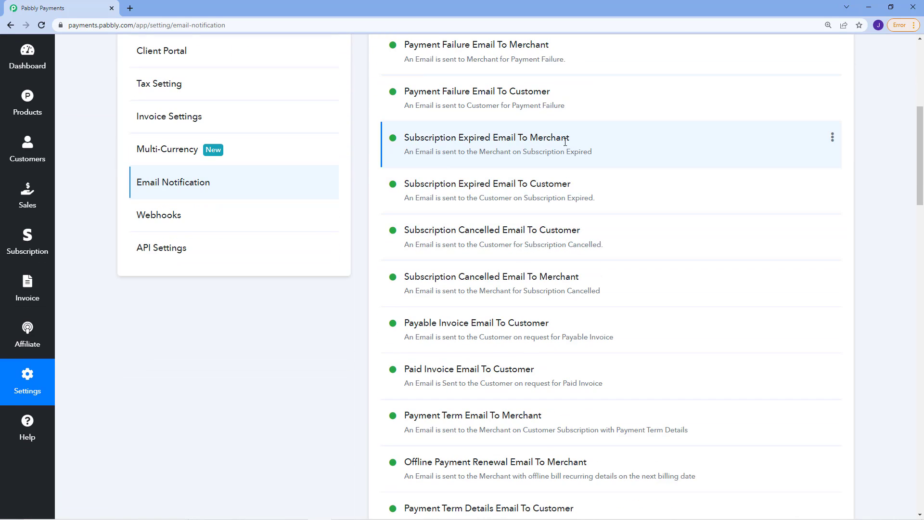
{"action": "scroll", "coordinate": [570, 337], "scroll_direction": "down", "scroll_amount": 5}
{"action": "scroll", "coordinate": [567, 392], "scroll_direction": "down", "scroll_amount": 4}
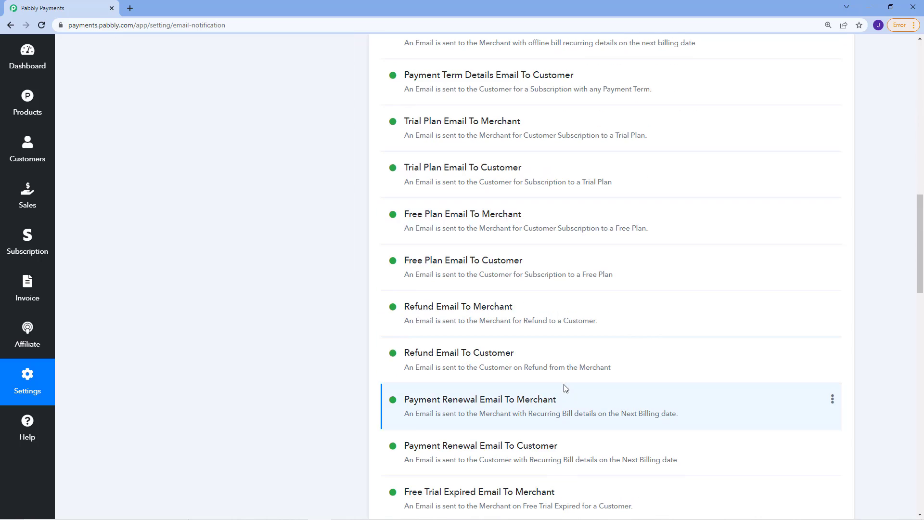
{"action": "scroll", "coordinate": [566, 388], "scroll_direction": "up", "scroll_amount": 15}
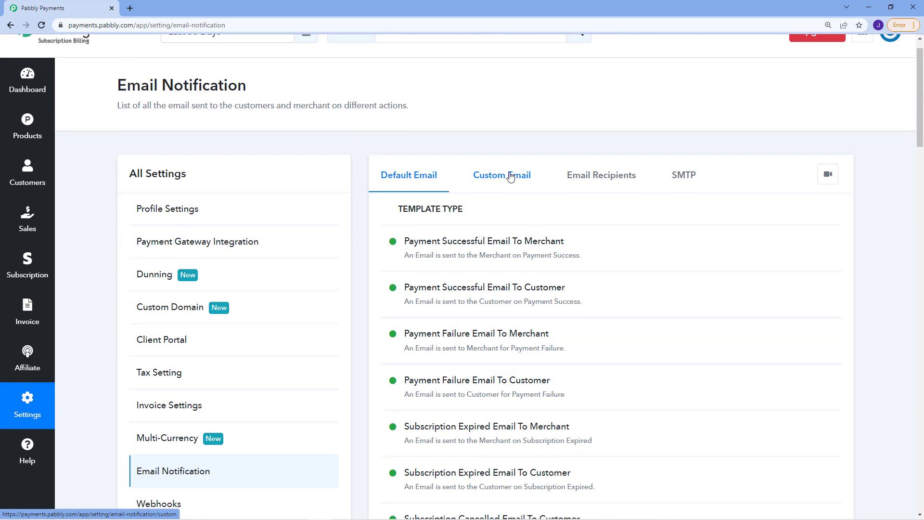
- Read the note on product-wise custom emails and open a new custom email template form
{"action": "left_click", "coordinate": [511, 178]}
{"action": "scroll", "coordinate": [661, 221], "scroll_direction": "down", "scroll_amount": 1}
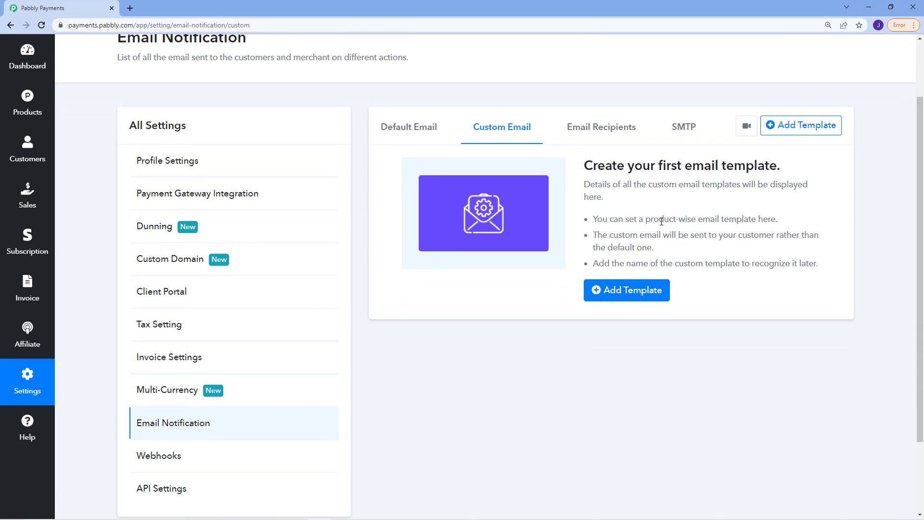
{"action": "left_click_drag", "start_coordinate": [648, 229], "coordinate": [669, 221]}
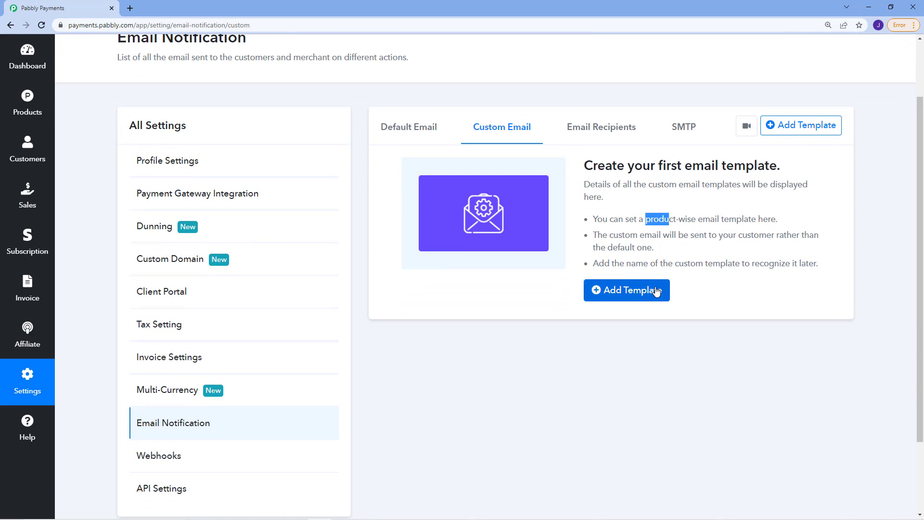
{"action": "left_click", "coordinate": [639, 295]}
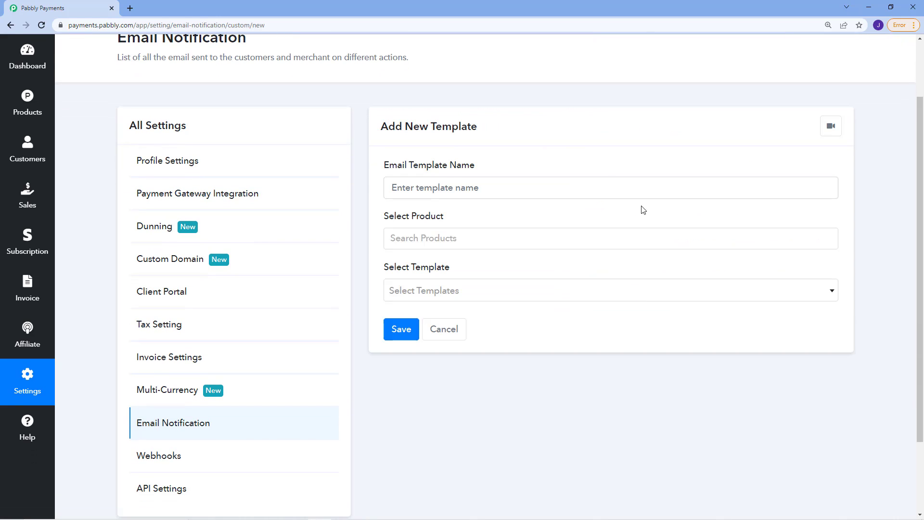
- Name the new email template PAYMENT SUCCESSFUL and apply it to the Wireless Headphone product
{"action": "scroll", "coordinate": [505, 221], "scroll_direction": "down", "scroll_amount": 1}
{"action": "left_click", "coordinate": [494, 135]}
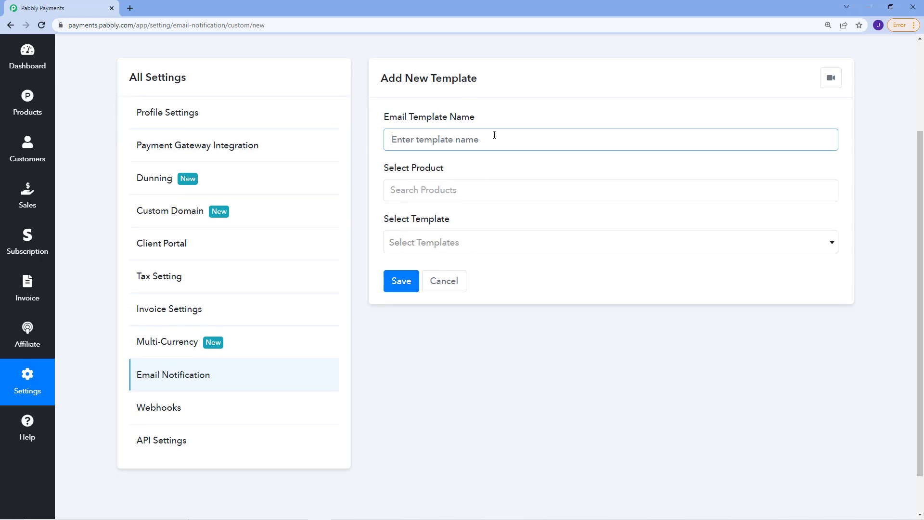
{"action": "type", "text": "PAYMENT SUCCESSFUL"}
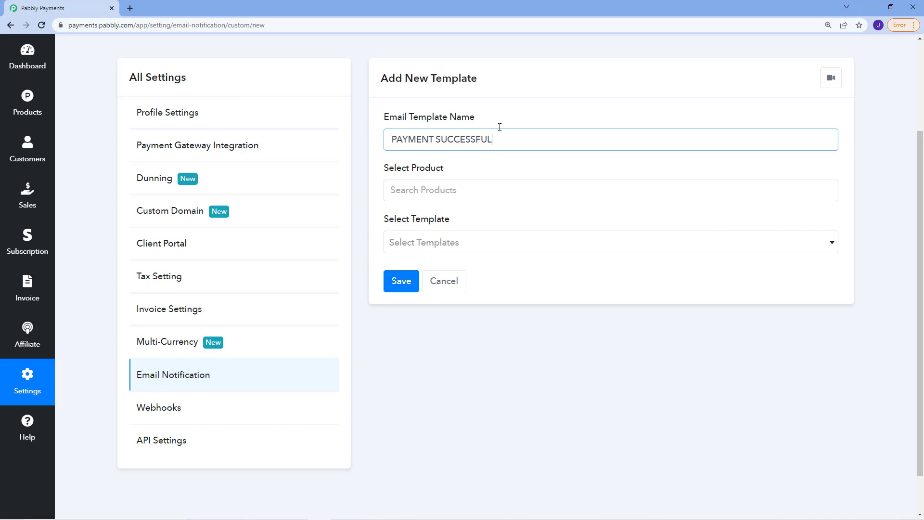
{"action": "left_click", "coordinate": [498, 127]}
{"action": "left_click", "coordinate": [468, 191]}
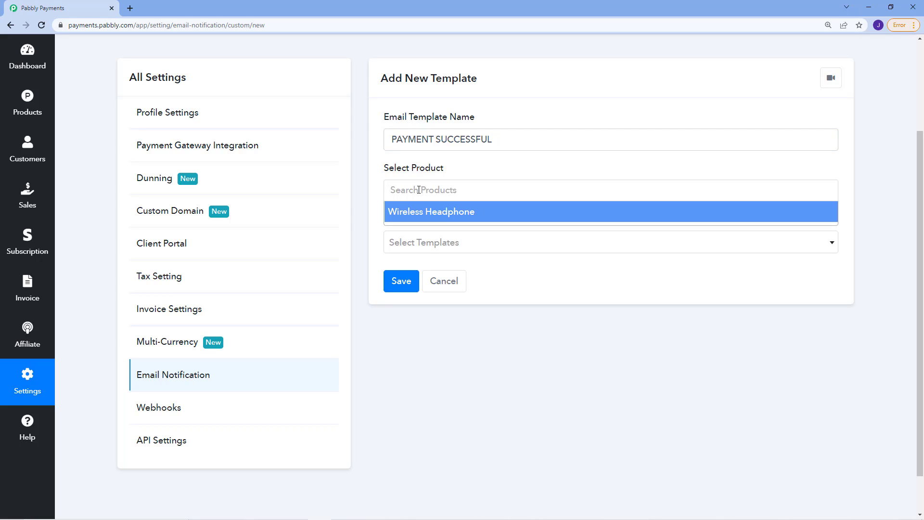
{"action": "left_click", "coordinate": [403, 217]}
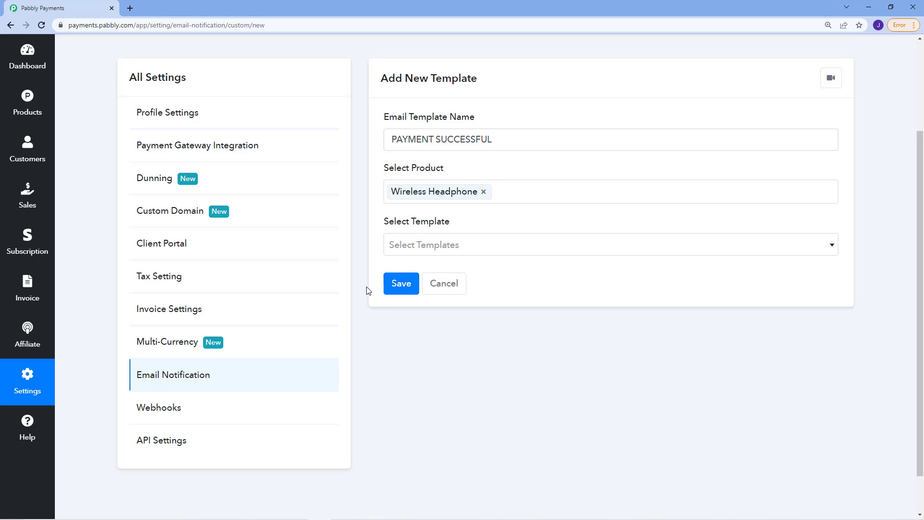
- Base the custom email on the Payment Successful Email To Customer template
{"action": "scroll", "coordinate": [378, 227], "scroll_direction": "down", "scroll_amount": 1}
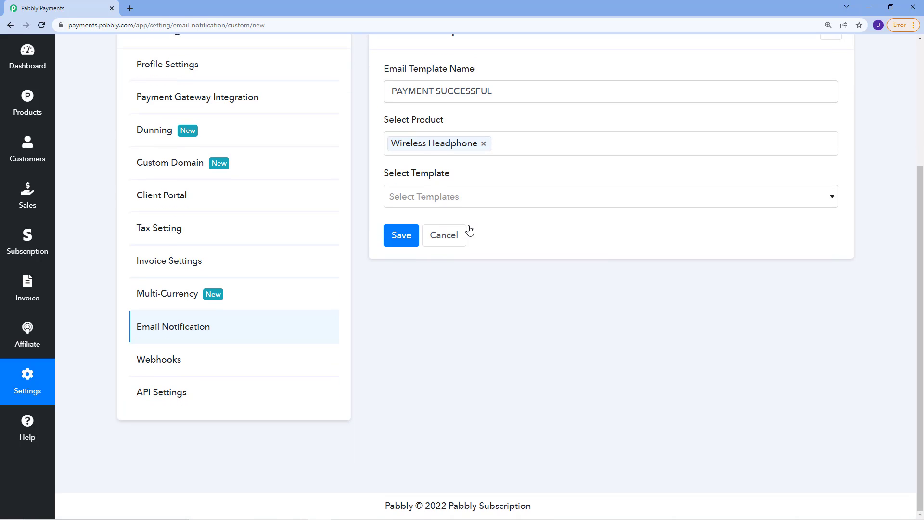
{"action": "left_click", "coordinate": [479, 198]}
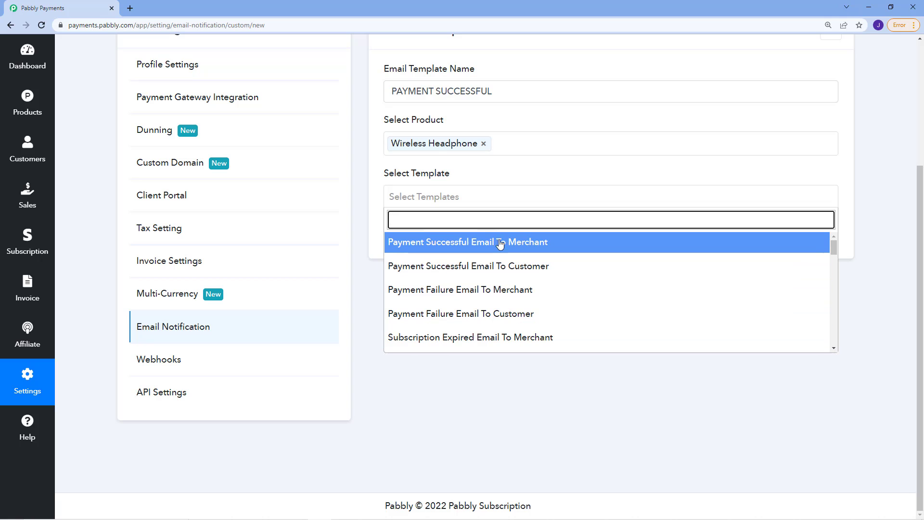
{"action": "left_click", "coordinate": [510, 266]}
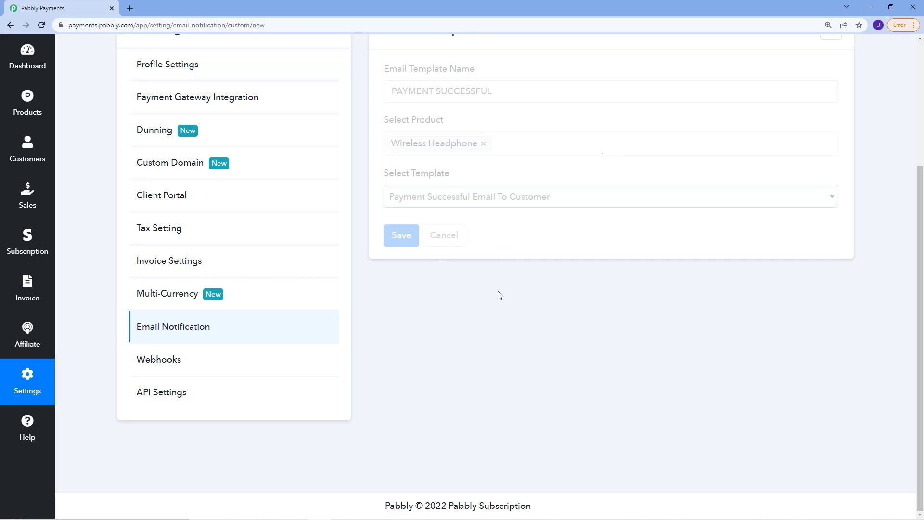
- Examine the customer email template's sender name, subject and body with its placeholder fields
{"action": "scroll", "coordinate": [354, 362], "scroll_direction": "down", "scroll_amount": 1}
{"action": "scroll", "coordinate": [355, 362], "scroll_direction": "down", "scroll_amount": 3}
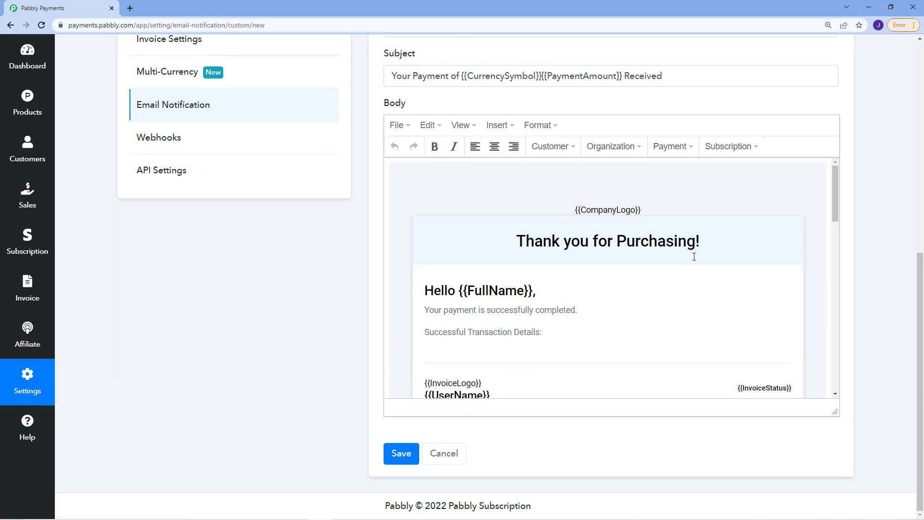
{"action": "scroll", "coordinate": [693, 255], "scroll_direction": "down", "scroll_amount": 8}
{"action": "scroll", "coordinate": [645, 280], "scroll_direction": "up", "scroll_amount": 4}
{"action": "scroll", "coordinate": [452, 271], "scroll_direction": "up", "scroll_amount": 3}
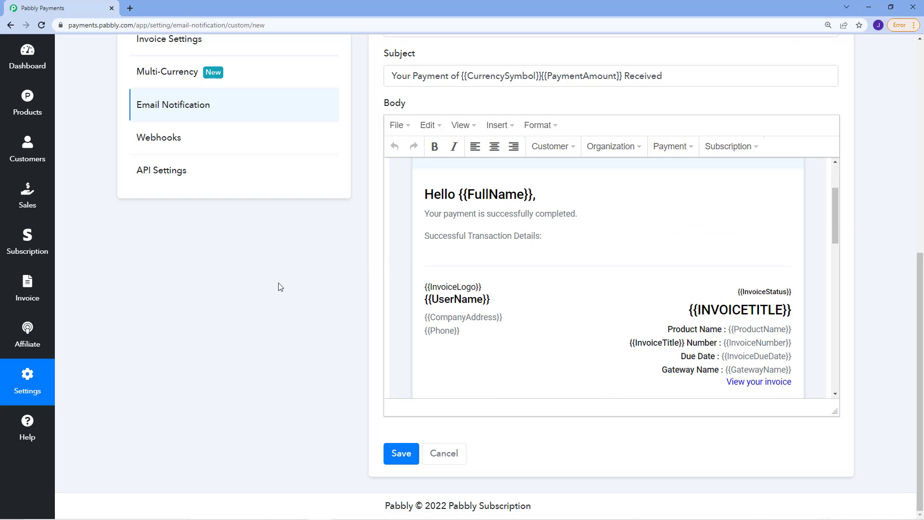
{"action": "scroll", "coordinate": [443, 246], "scroll_direction": "up", "scroll_amount": 4}
{"action": "scroll", "coordinate": [241, 285], "scroll_direction": "up", "scroll_amount": 2}
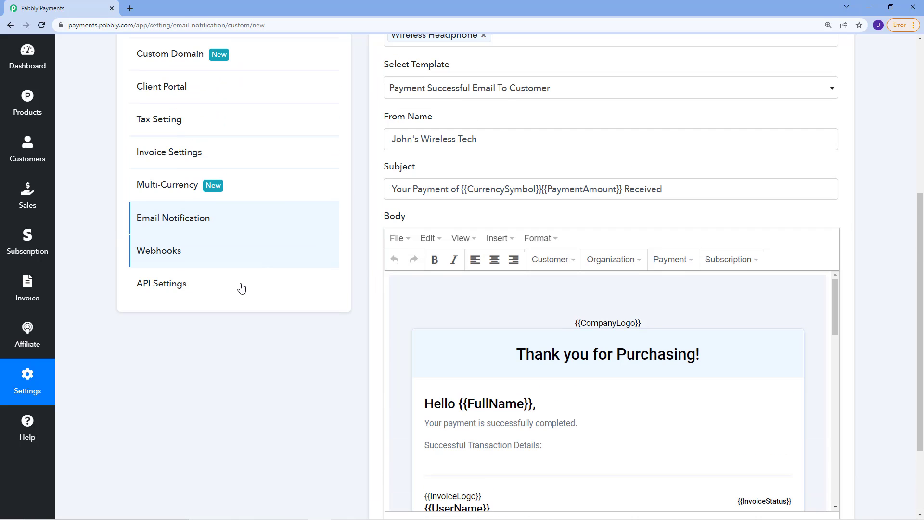
- Leave the unsaved template for the Webhooks settings, read their description, and start a new webhook URL
{"action": "left_click", "coordinate": [246, 258]}
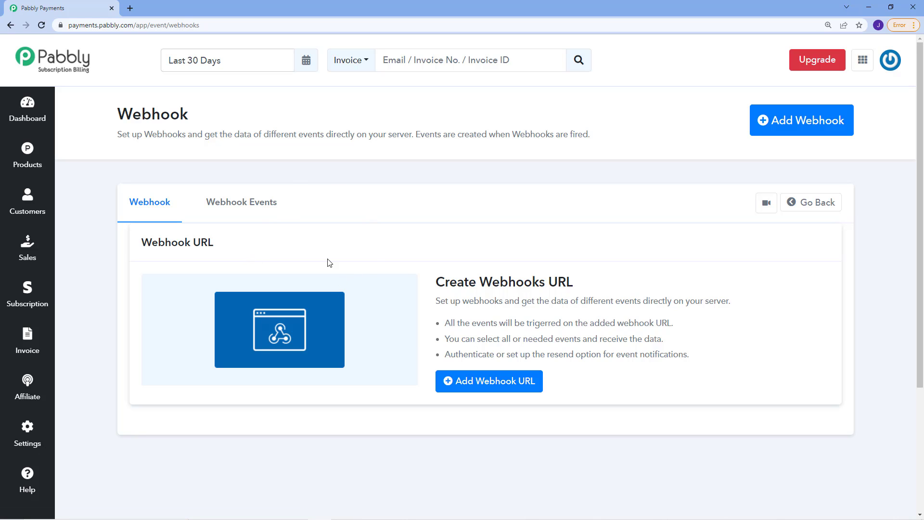
{"action": "left_click_drag", "start_coordinate": [127, 134], "coordinate": [594, 139]}
{"action": "left_click", "coordinate": [597, 150]}
{"action": "scroll", "coordinate": [447, 237], "scroll_direction": "down", "scroll_amount": 3}
{"action": "left_click", "coordinate": [487, 240]}
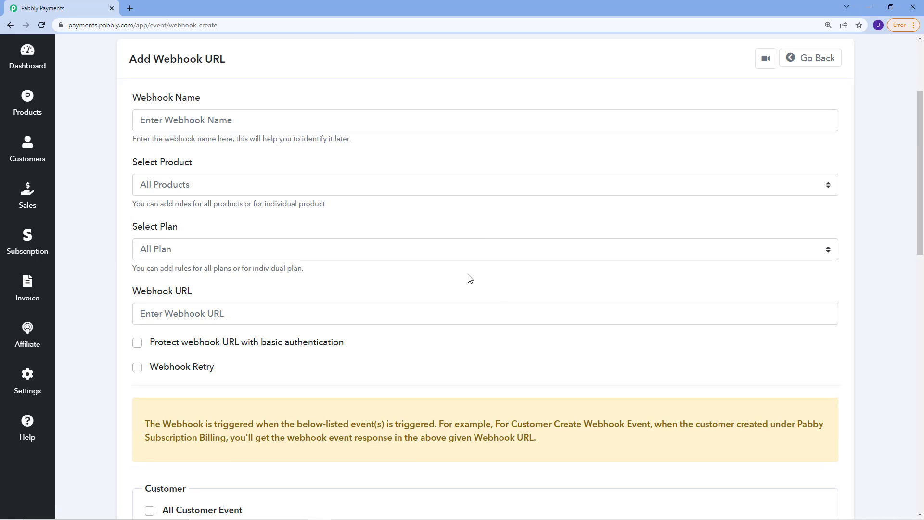
- Name the new webhook CUSTOMER CREATE EVENT
{"action": "left_click", "coordinate": [286, 122]}
{"action": "type", "text": "CUS"}
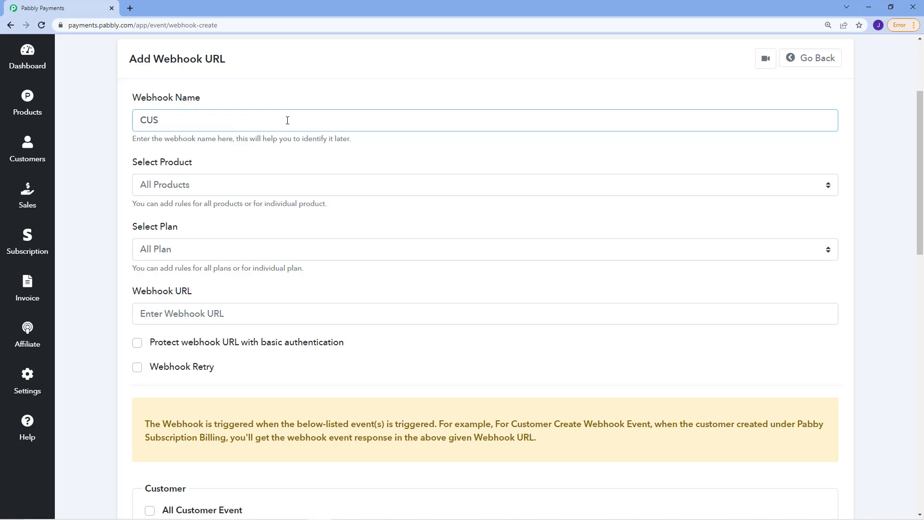
{"action": "type", "text": "TOMER CREATE EVENT"}
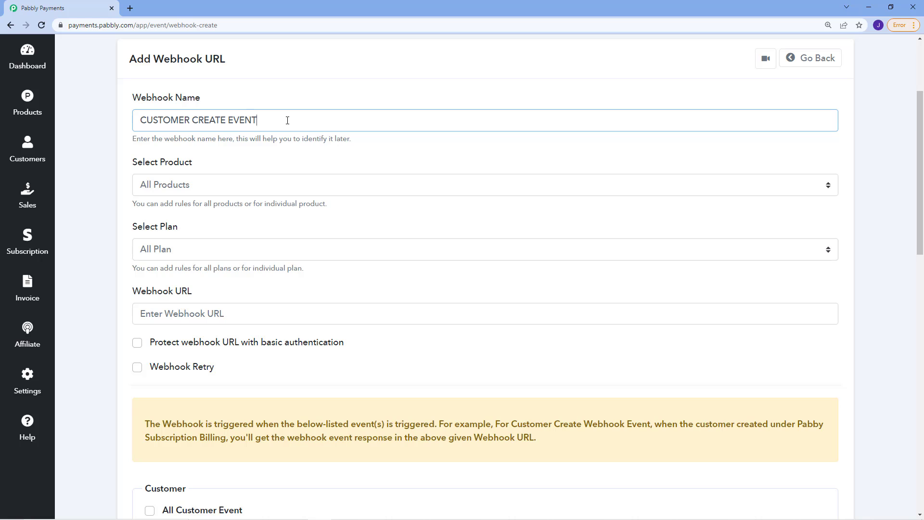
- Apply the webhook to All Products and All Plan
{"action": "left_click", "coordinate": [250, 187]}
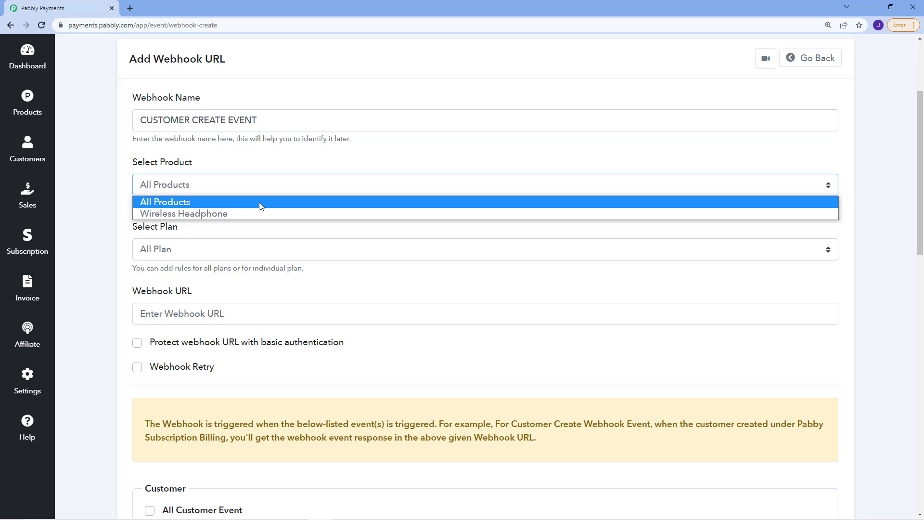
{"action": "left_click", "coordinate": [260, 202]}
{"action": "scroll", "coordinate": [255, 170], "scroll_direction": "down", "scroll_amount": 2}
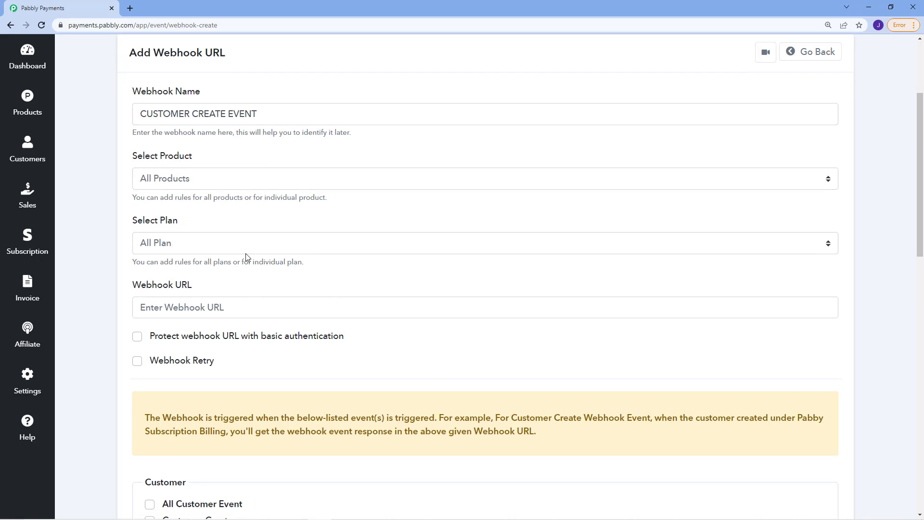
{"action": "left_click", "coordinate": [256, 157]}
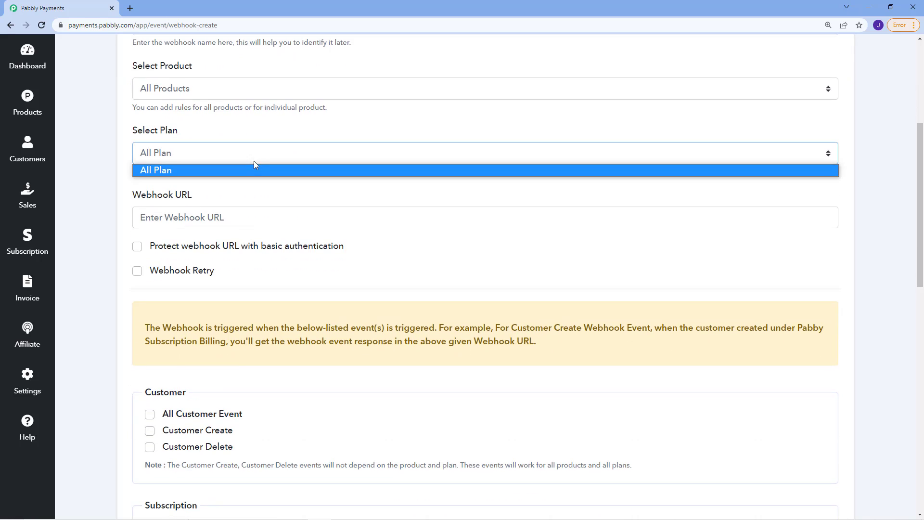
{"action": "left_click", "coordinate": [253, 170]}
{"action": "scroll", "coordinate": [248, 202], "scroll_direction": "down", "scroll_amount": 1}
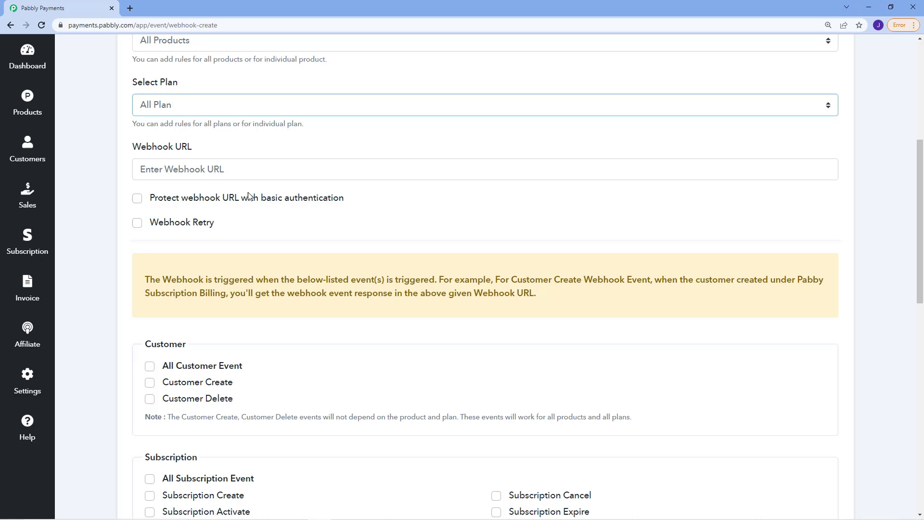
- Switch to Pabbly Connect and create a workflow named CUSTOMER CREATE EVENT
{"action": "left_click", "coordinate": [249, 167]}
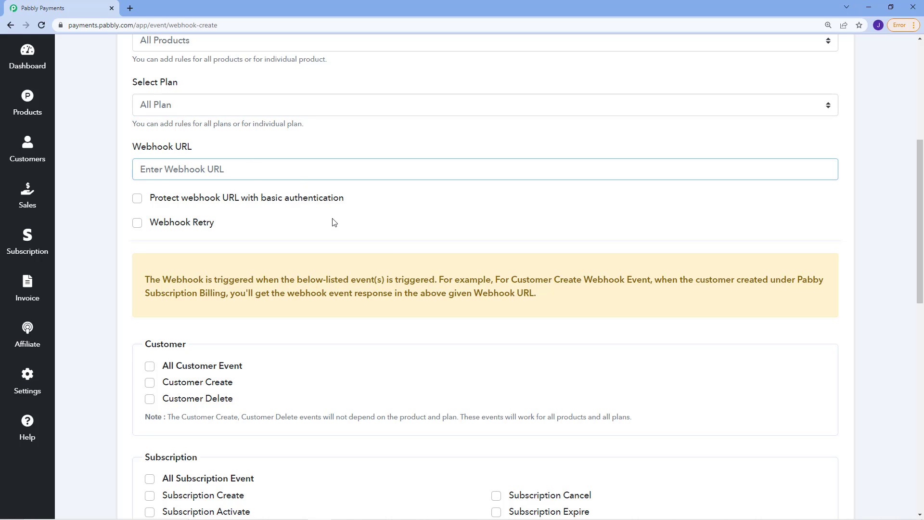
{"action": "scroll", "coordinate": [491, 243], "scroll_direction": "up", "scroll_amount": 6}
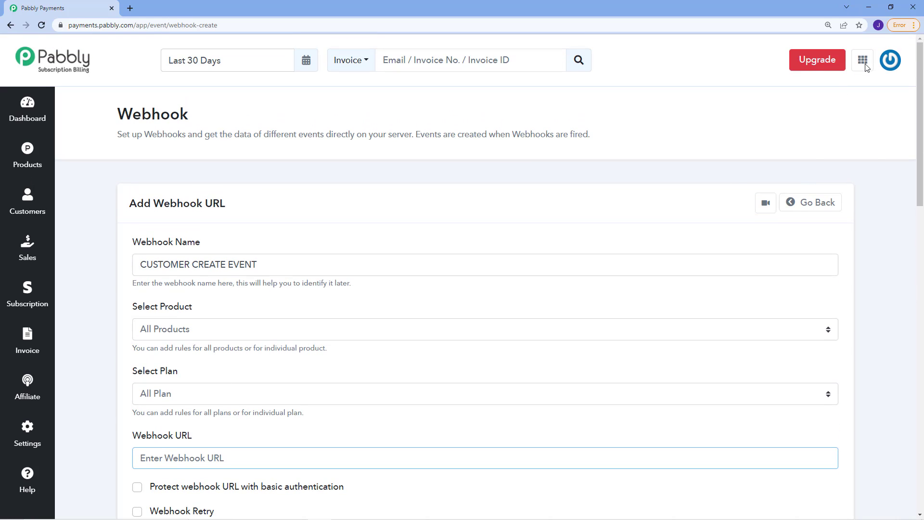
{"action": "left_click", "coordinate": [863, 61]}
{"action": "left_click", "coordinate": [757, 241]}
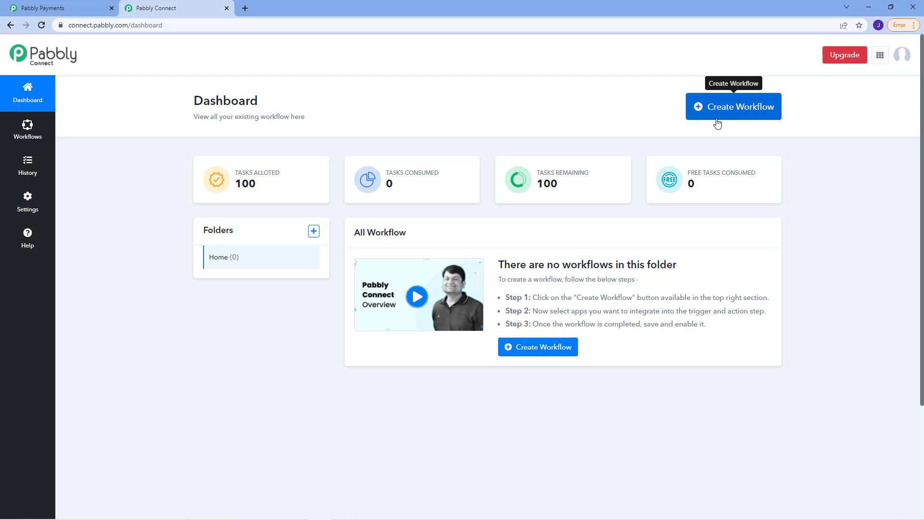
{"action": "left_click", "coordinate": [717, 124]}
{"action": "type", "text": "CUSTOMER CREATE EVENT"}
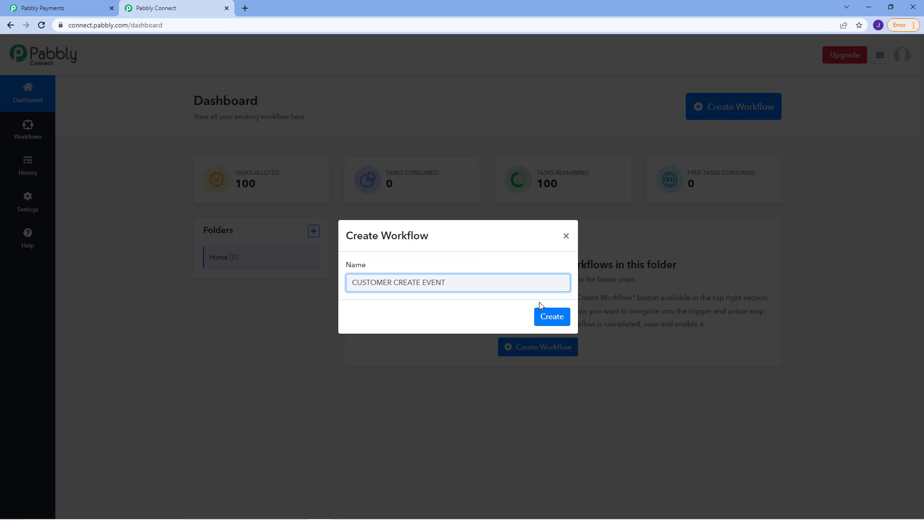
{"action": "left_click", "coordinate": [561, 320]}
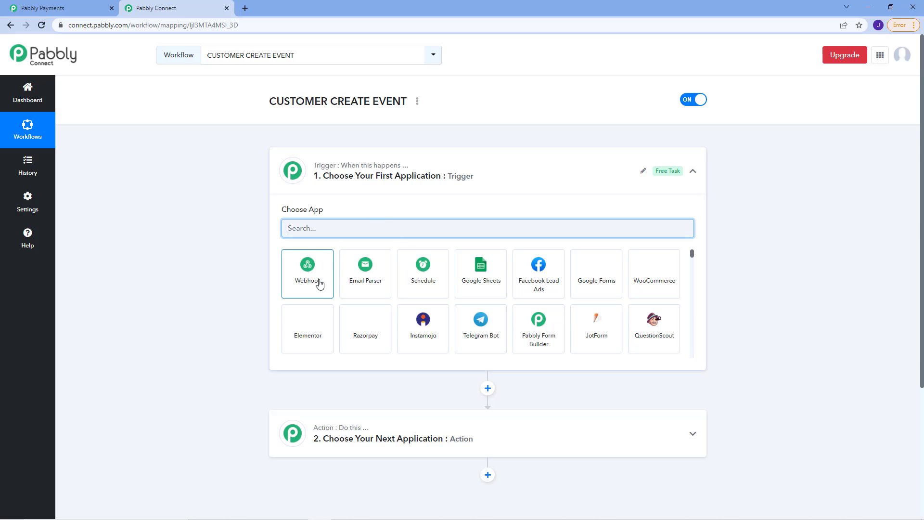
- Choose Webhook as the workflow's trigger app and copy its webhook URL
{"action": "left_click", "coordinate": [318, 284]}
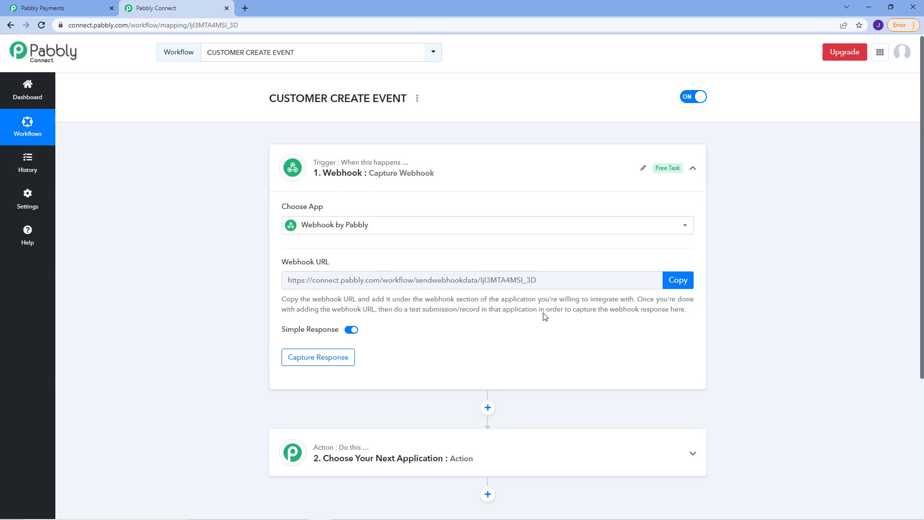
{"action": "scroll", "coordinate": [543, 258], "scroll_direction": "down", "scroll_amount": 2}
{"action": "left_click", "coordinate": [683, 187]}
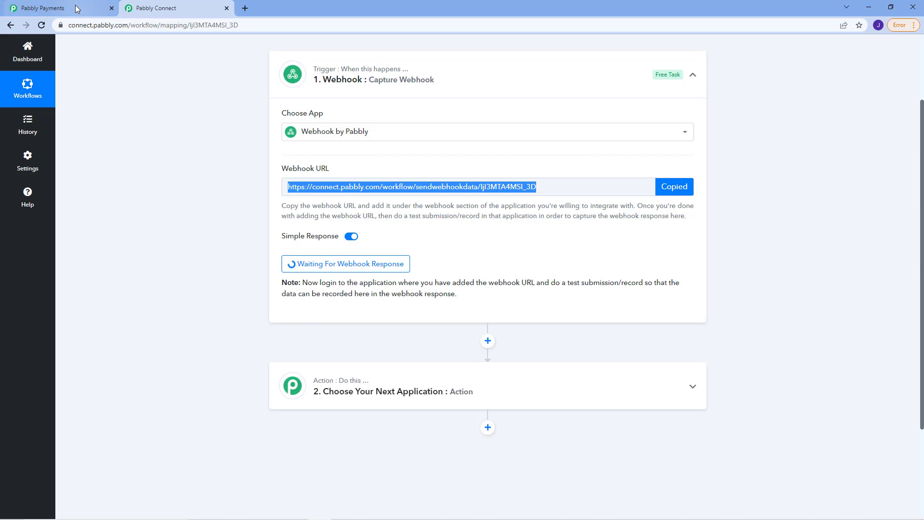
- Return to Pabbly Subscription Billing and paste the copied address as the new webhook's URL
{"action": "left_click", "coordinate": [77, 8]}
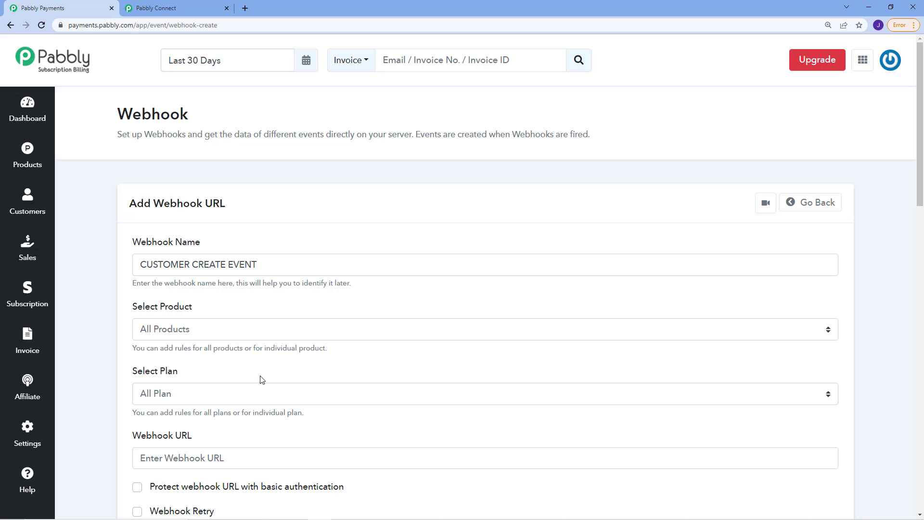
{"action": "scroll", "coordinate": [261, 380], "scroll_direction": "down", "scroll_amount": 3}
{"action": "left_click", "coordinate": [262, 308]}
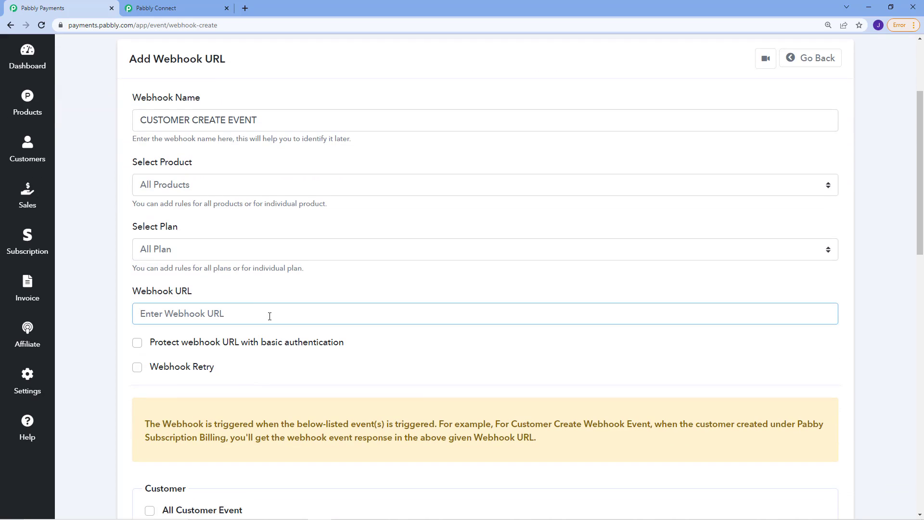
{"action": "key", "text": "ctrl+v"}
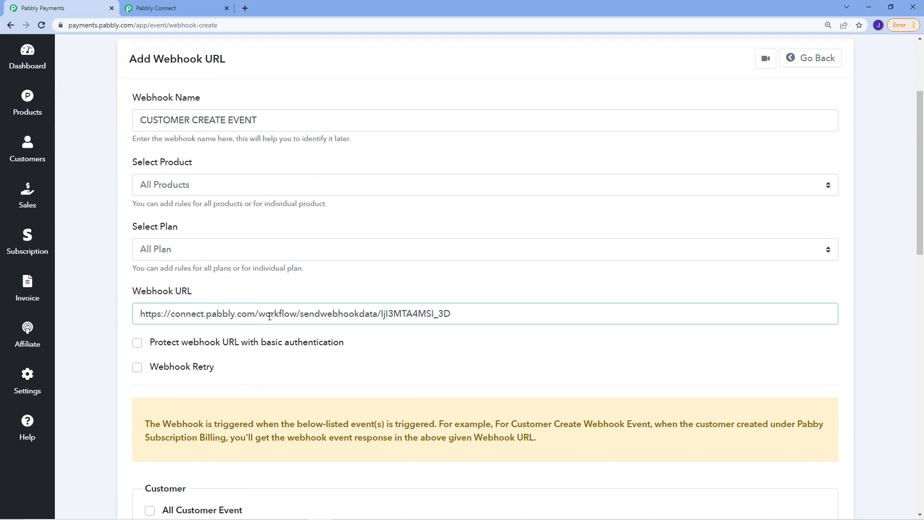
- Enable basic authentication for the webhook URL, inspect its username and password fields, and disable it again
{"action": "left_click", "coordinate": [138, 339]}
{"action": "scroll", "coordinate": [172, 358], "scroll_direction": "down", "scroll_amount": 2}
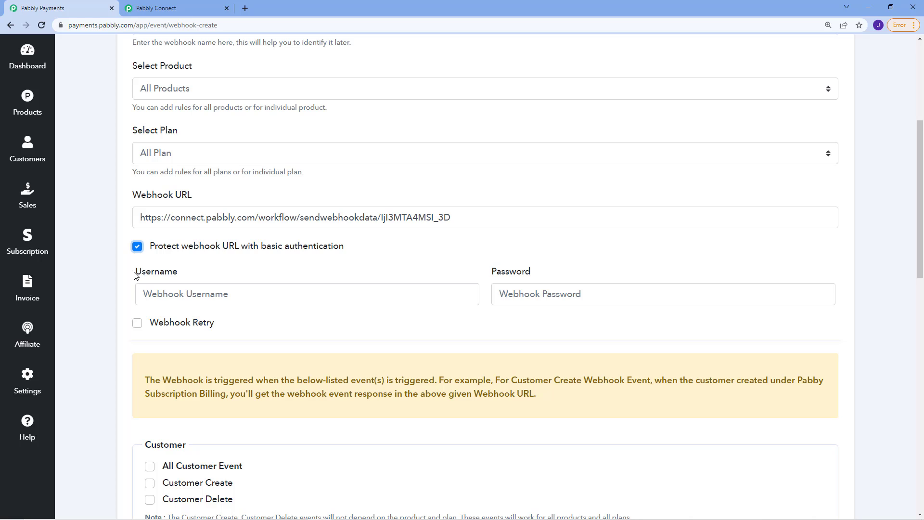
{"action": "left_click_drag", "start_coordinate": [136, 275], "coordinate": [201, 278]}
{"action": "left_click", "coordinate": [208, 278]}
{"action": "left_click_drag", "start_coordinate": [485, 273], "coordinate": [539, 270]}
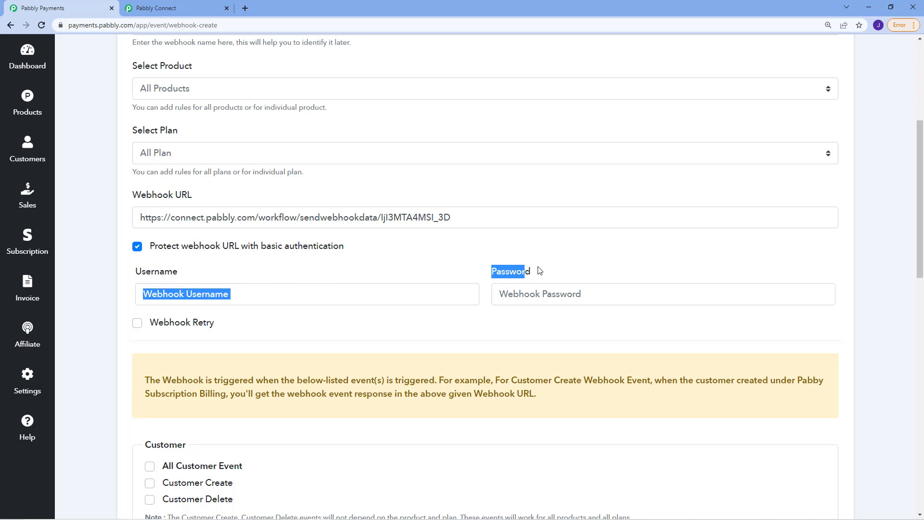
{"action": "left_click", "coordinate": [136, 247]}
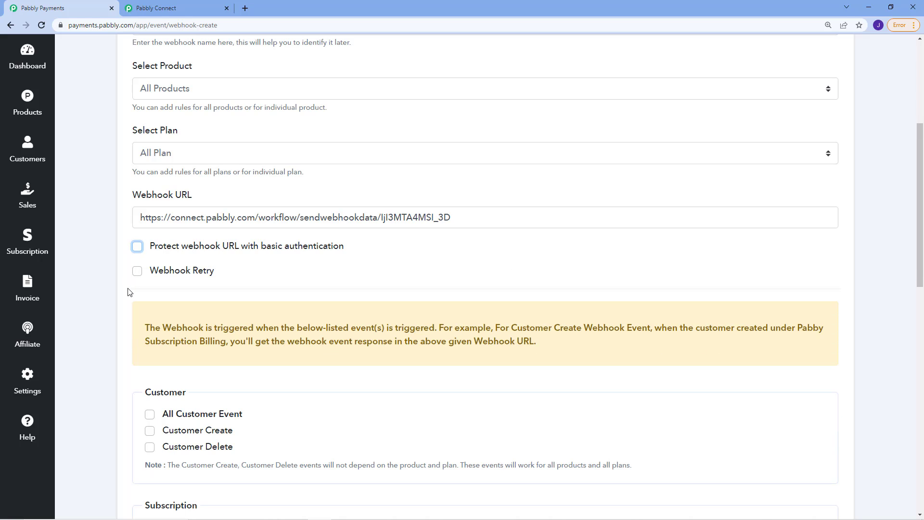
- Enable Webhook Retry, read the explanations of its retry intervals, and turn it off again
{"action": "left_click", "coordinate": [137, 271]}
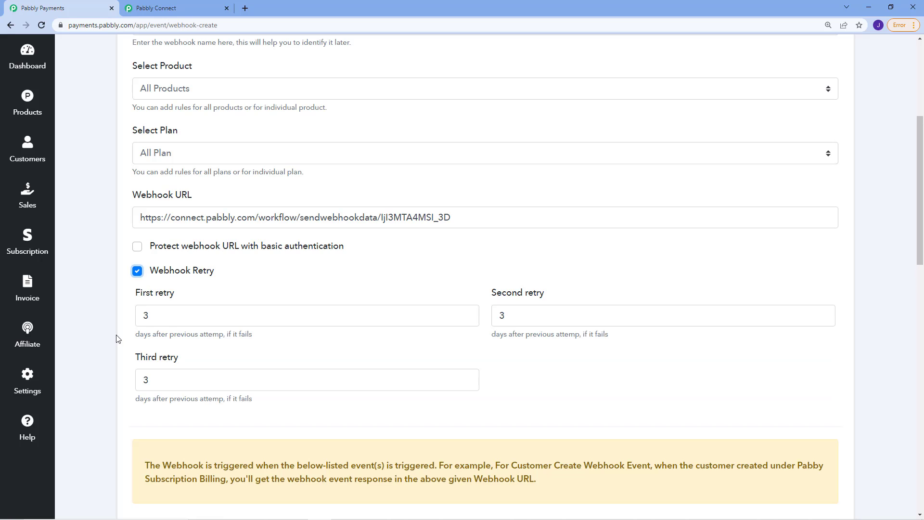
{"action": "scroll", "coordinate": [202, 336], "scroll_direction": "up", "scroll_amount": 1}
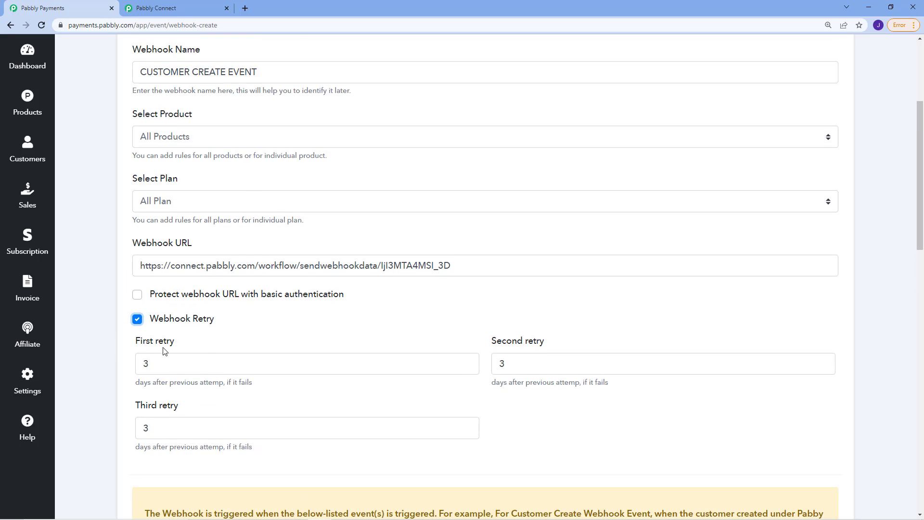
{"action": "scroll", "coordinate": [270, 330], "scroll_direction": "down", "scroll_amount": 1}
{"action": "scroll", "coordinate": [268, 332], "scroll_direction": "up", "scroll_amount": 1}
{"action": "left_click_drag", "start_coordinate": [136, 387], "coordinate": [260, 388]}
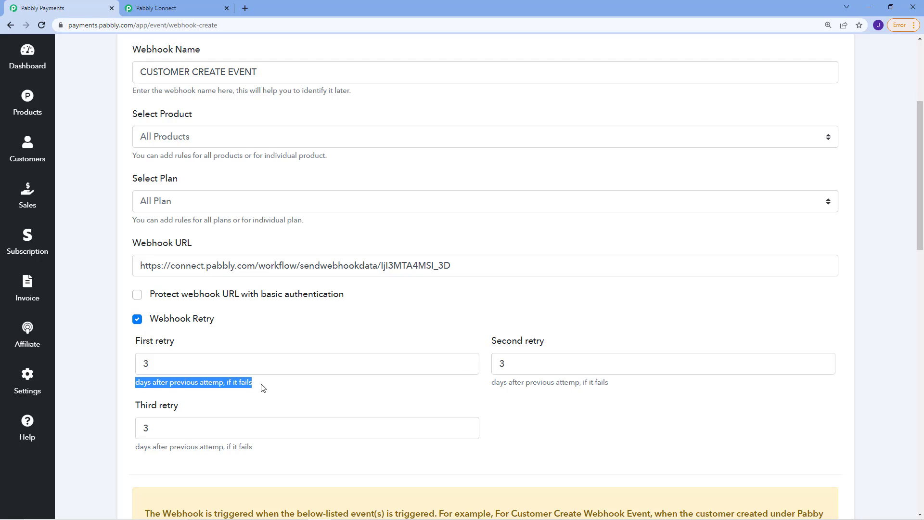
{"action": "left_click", "coordinate": [263, 388]}
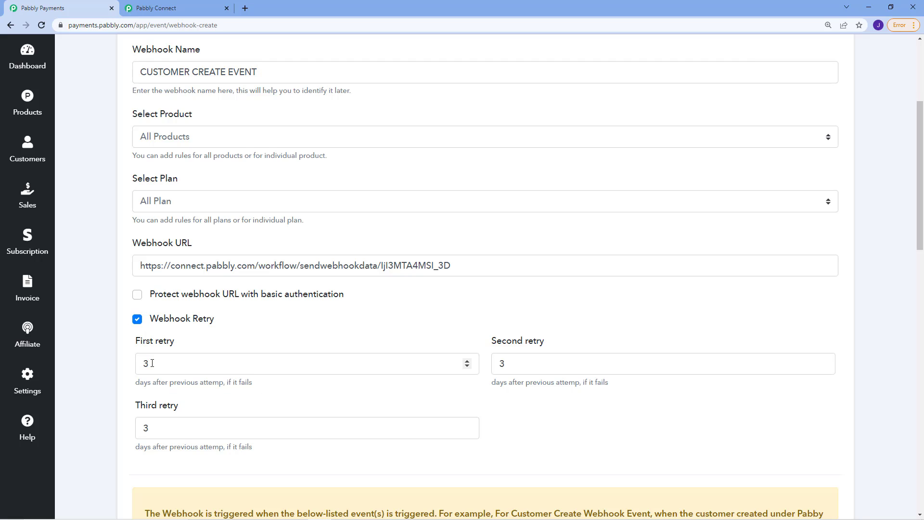
{"action": "left_click", "coordinate": [139, 322]}
- Select only Customer Create as the webhook's event and look through the other event groups
{"action": "scroll", "coordinate": [133, 385], "scroll_direction": "down", "scroll_amount": 3}
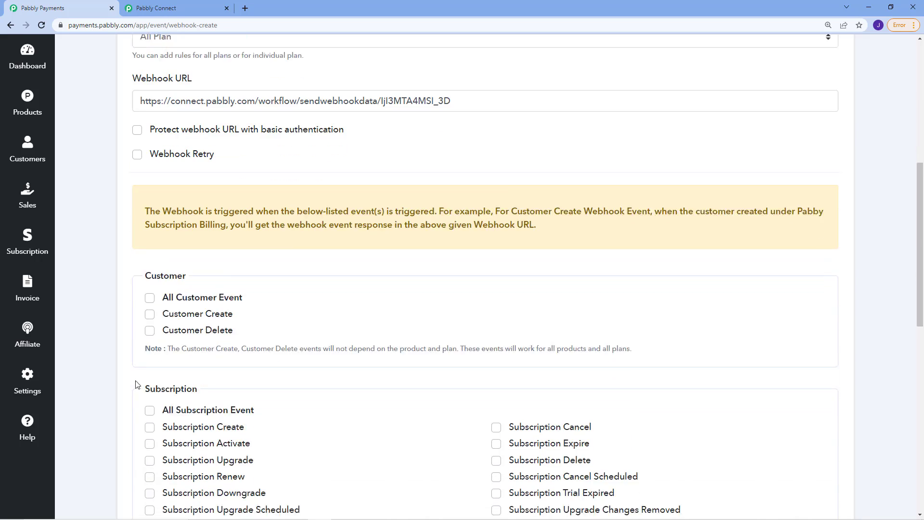
{"action": "scroll", "coordinate": [154, 263], "scroll_direction": "down", "scroll_amount": 3}
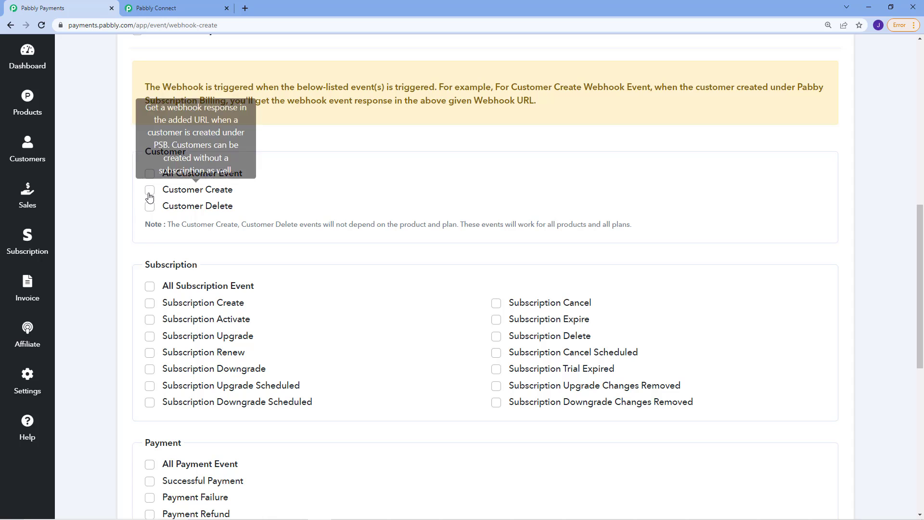
{"action": "left_click", "coordinate": [149, 193]}
{"action": "left_click", "coordinate": [150, 207]}
{"action": "left_click", "coordinate": [150, 193]}
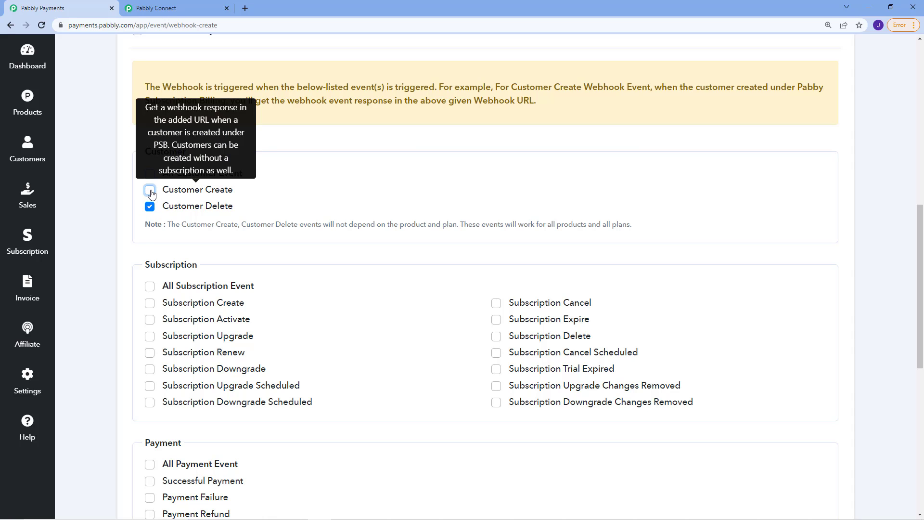
{"action": "left_click", "coordinate": [149, 190]}
{"action": "scroll", "coordinate": [174, 342], "scroll_direction": "down", "scroll_amount": 9}
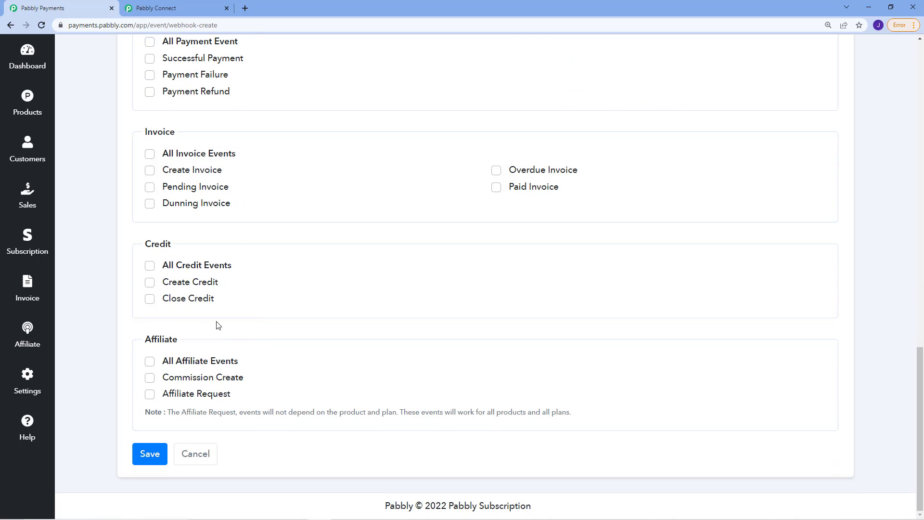
{"action": "scroll", "coordinate": [217, 332], "scroll_direction": "up", "scroll_amount": 9}
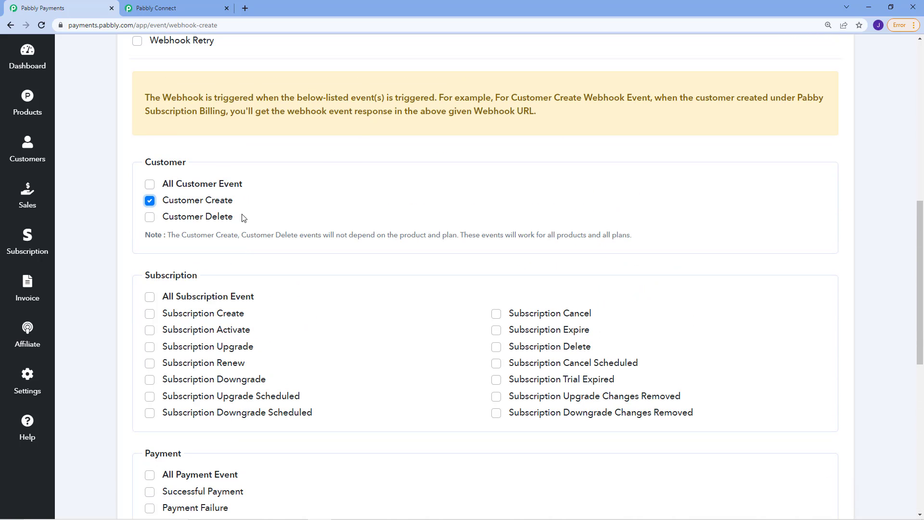
{"action": "scroll", "coordinate": [155, 404], "scroll_direction": "down", "scroll_amount": 9}
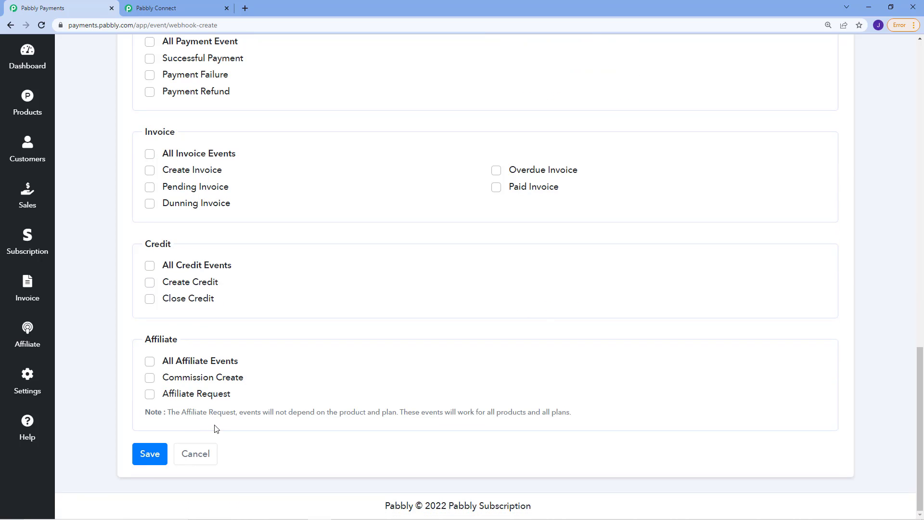
{"action": "scroll", "coordinate": [215, 428], "scroll_direction": "up", "scroll_amount": 12}
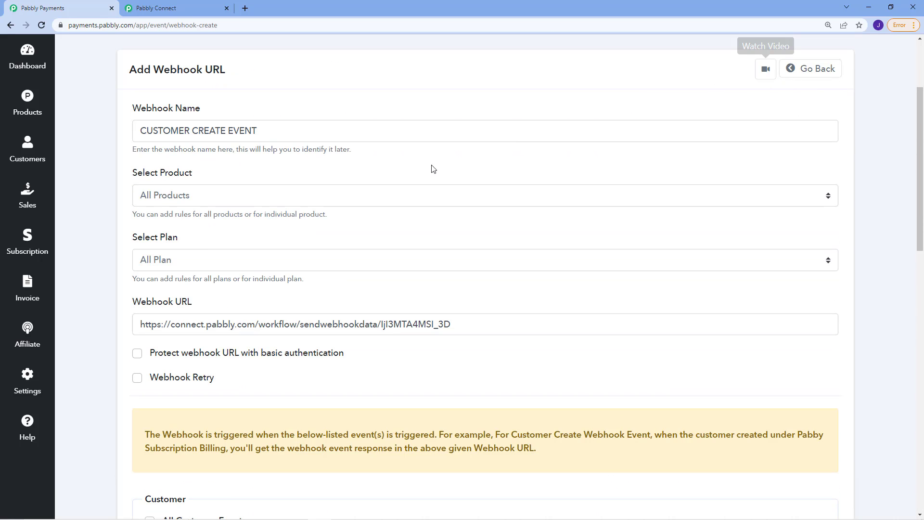
- Leave the unsaved webhook for the API Settings and examine the API key, secret key, their description and the regeneration option
{"action": "left_click", "coordinate": [28, 383]}
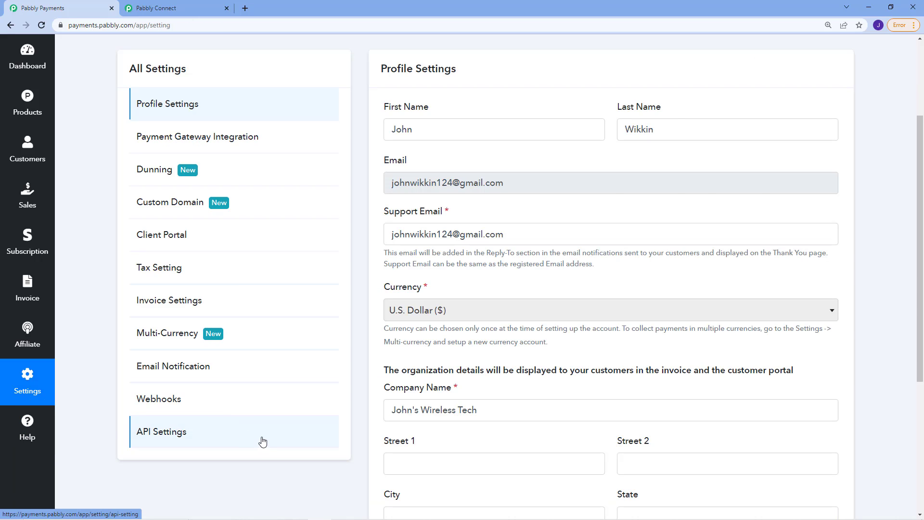
{"action": "left_click", "coordinate": [262, 442]}
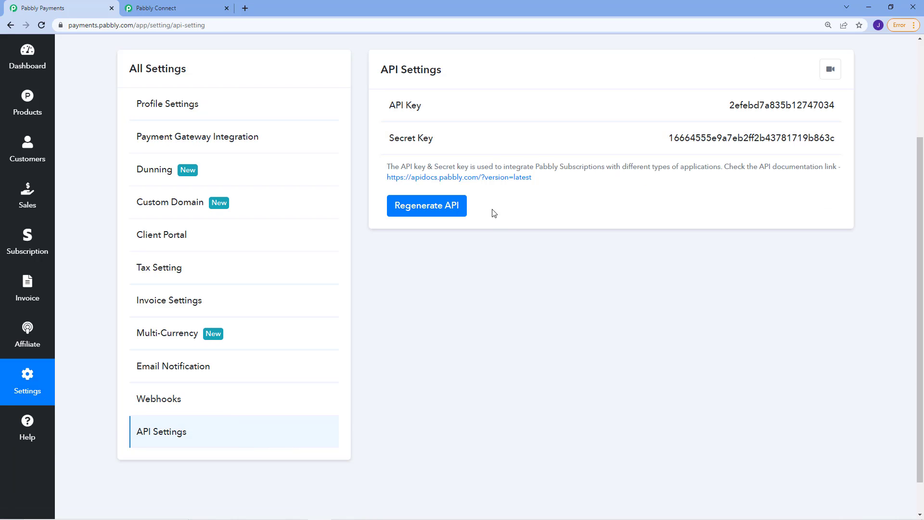
{"action": "scroll", "coordinate": [515, 303], "scroll_direction": "up", "scroll_amount": 2}
{"action": "scroll", "coordinate": [515, 308], "scroll_direction": "down", "scroll_amount": 2}
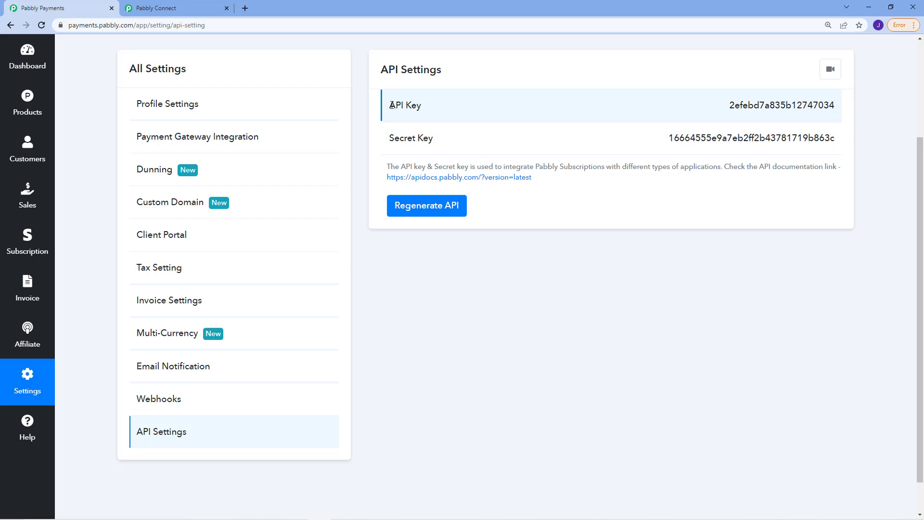
{"action": "left_click_drag", "start_coordinate": [390, 105], "coordinate": [433, 139]}
{"action": "left_click", "coordinate": [575, 201]}
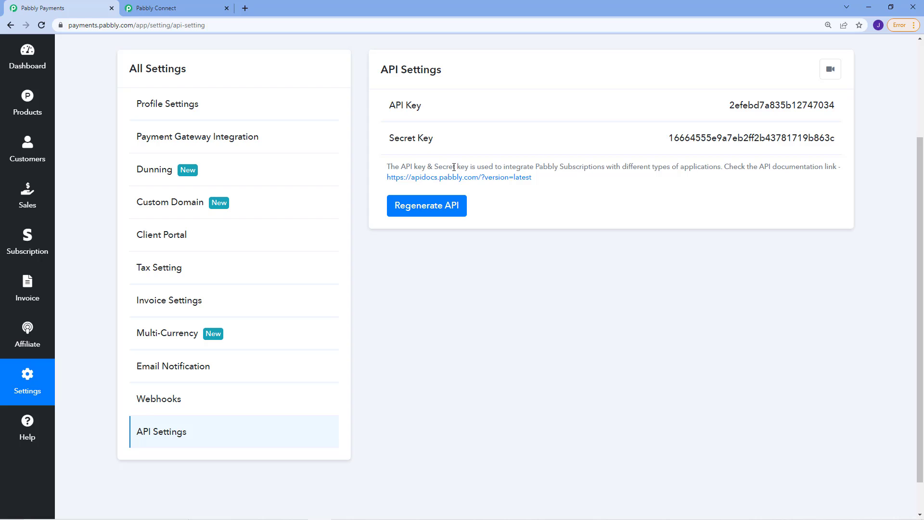
{"action": "left_click_drag", "start_coordinate": [571, 167], "coordinate": [678, 175]}
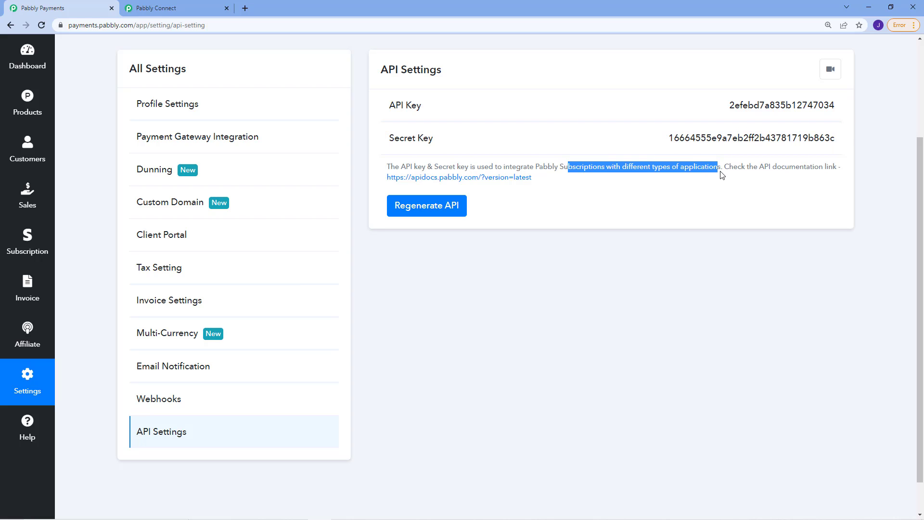
{"action": "left_click", "coordinate": [718, 201]}
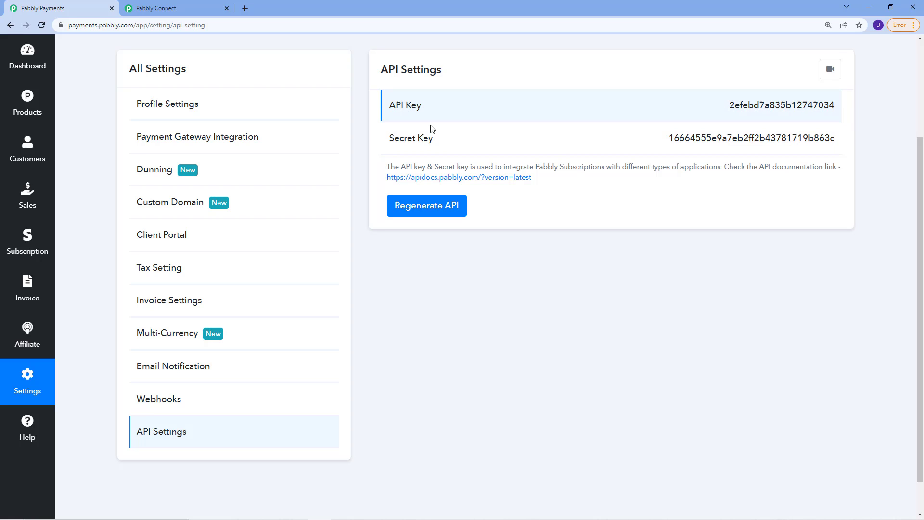
{"action": "left_click", "coordinate": [424, 208]}
{"action": "left_click", "coordinate": [577, 350]}
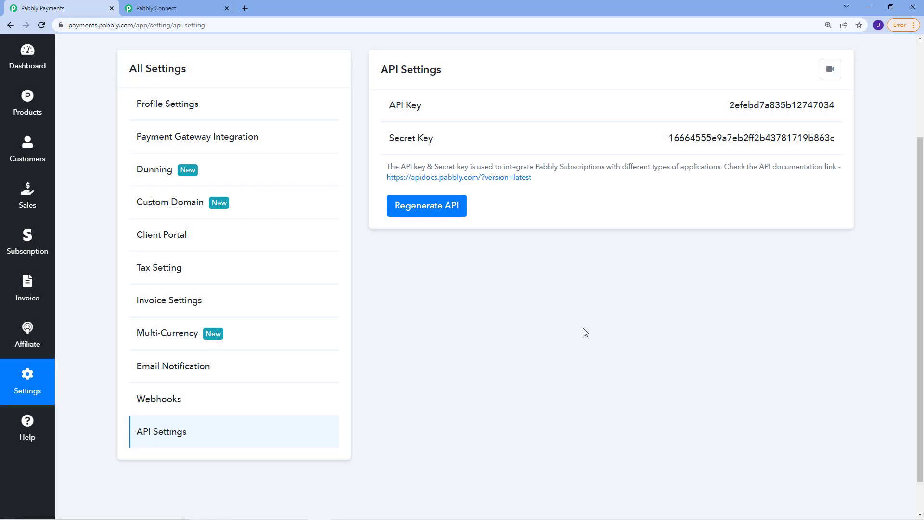
- Regenerate the account's API key and secret key and look over the API Settings page
{"action": "left_click", "coordinate": [431, 210]}
{"action": "left_click", "coordinate": [558, 350]}
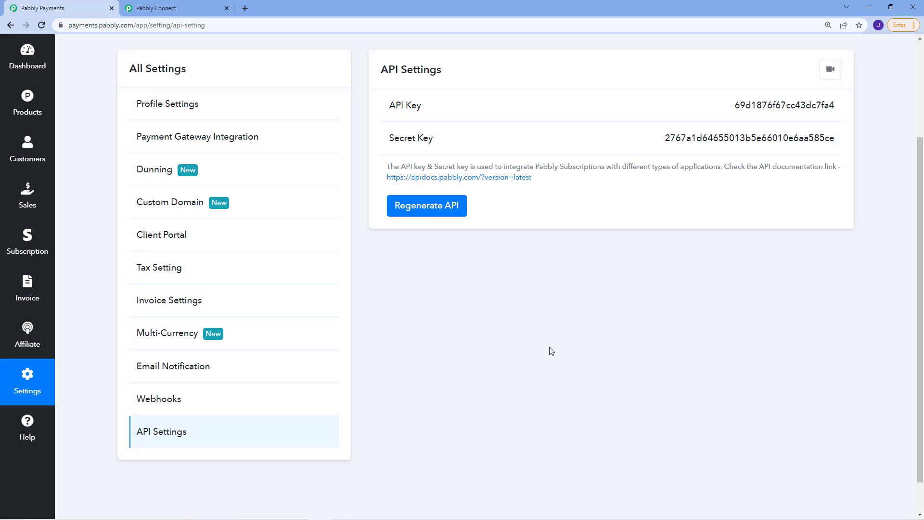
{"action": "scroll", "coordinate": [621, 284], "scroll_direction": "up", "scroll_amount": 2}
{"action": "scroll", "coordinate": [611, 297], "scroll_direction": "down", "scroll_amount": 3}
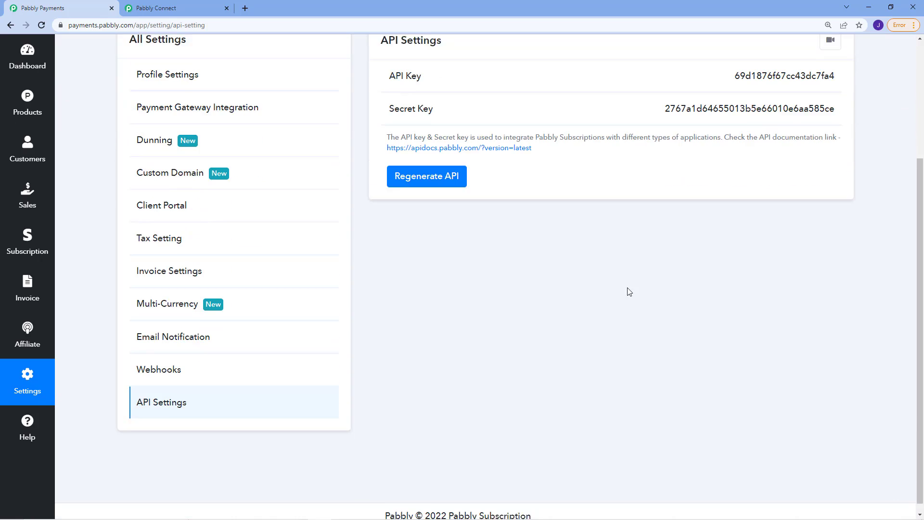
{"action": "scroll", "coordinate": [625, 288], "scroll_direction": "up", "scroll_amount": 2}
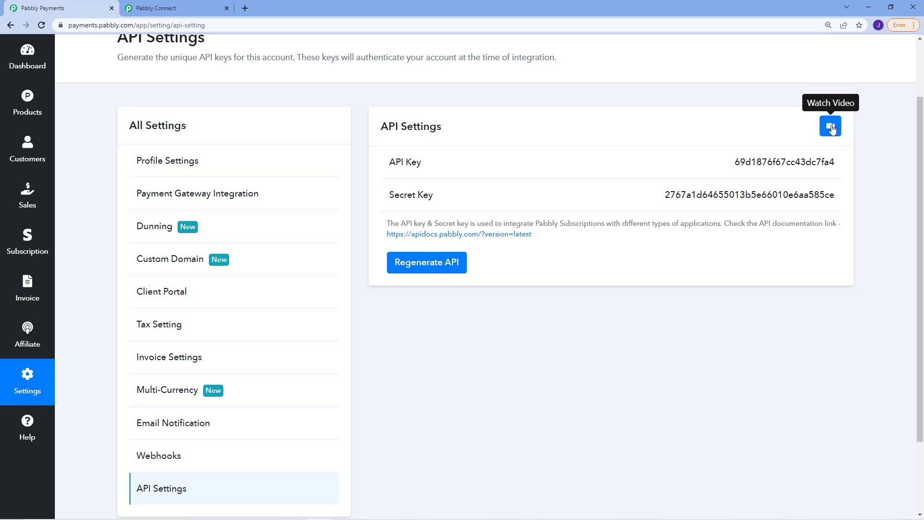
- Look over the Dashboard, Products and Help pages of the billing account
{"action": "scroll", "coordinate": [8, 150], "scroll_direction": "up", "scroll_amount": 1}
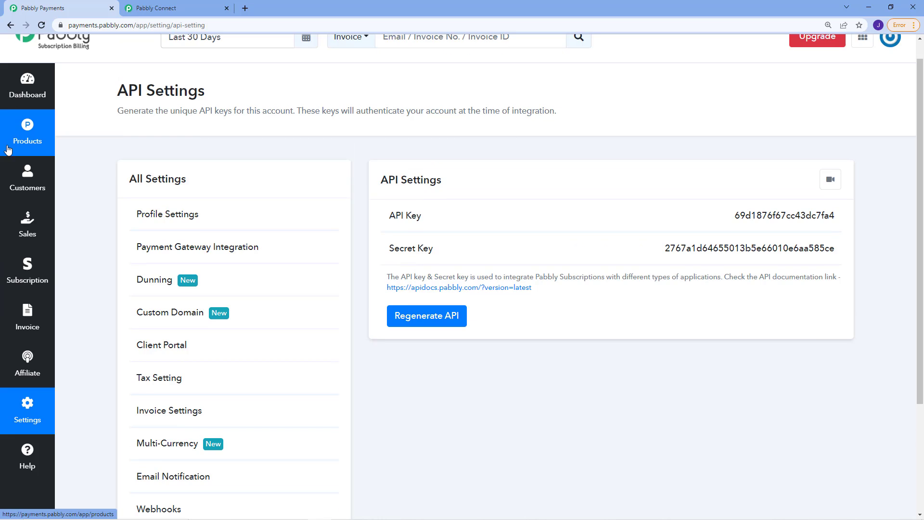
{"action": "left_click", "coordinate": [24, 103]}
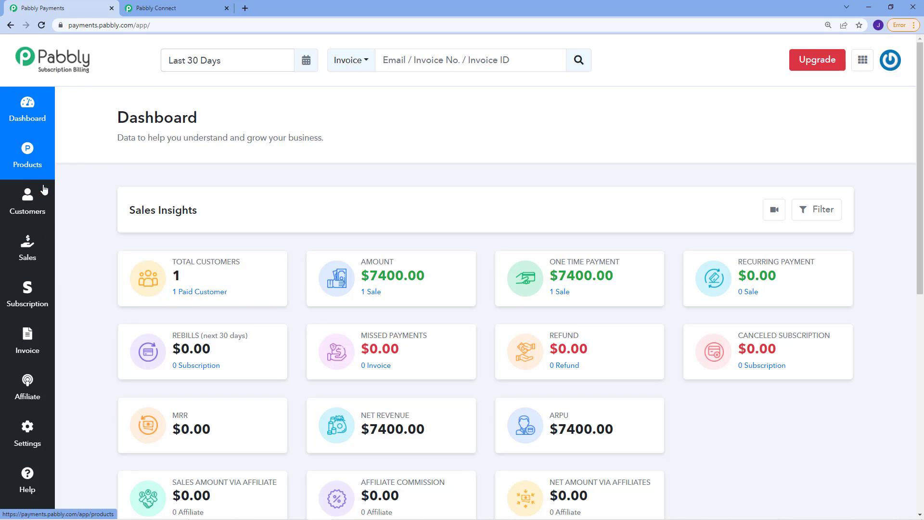
{"action": "left_click", "coordinate": [36, 169]}
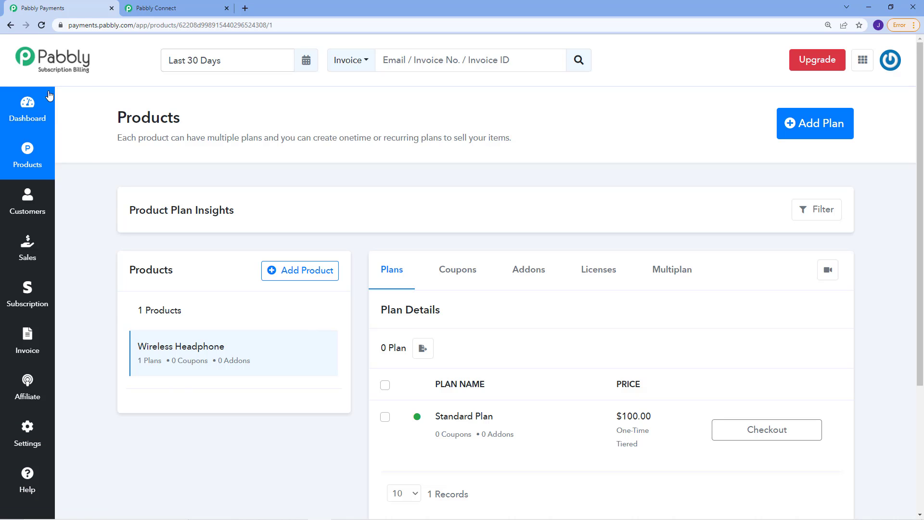
{"action": "left_click", "coordinate": [23, 491]}
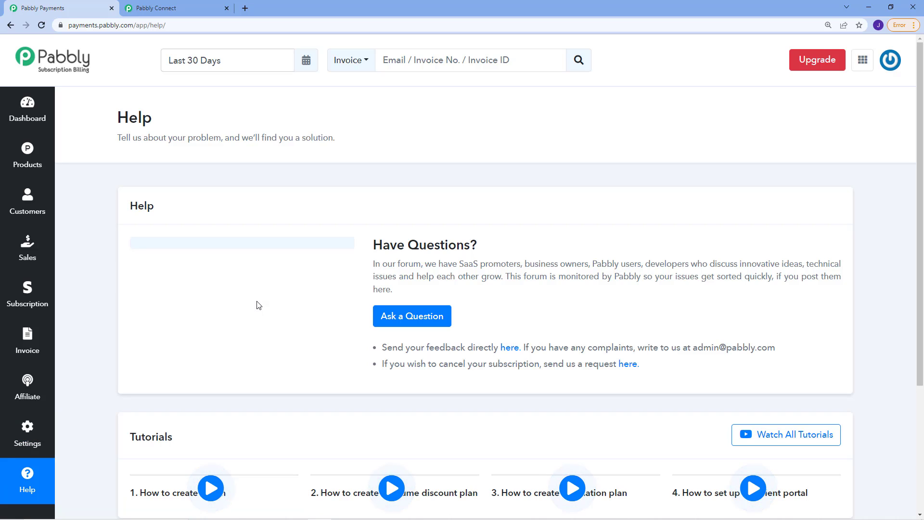